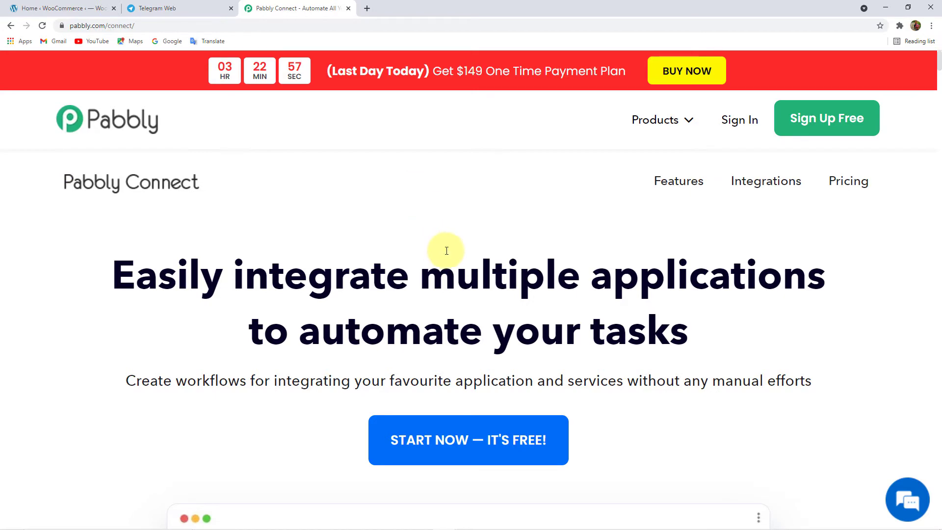
- Log in to Pabbly and launch Pabbly Connect from the apps list with Access Now
scroll(448, 255, "down", 10)
scroll(450, 255, "up", 10)
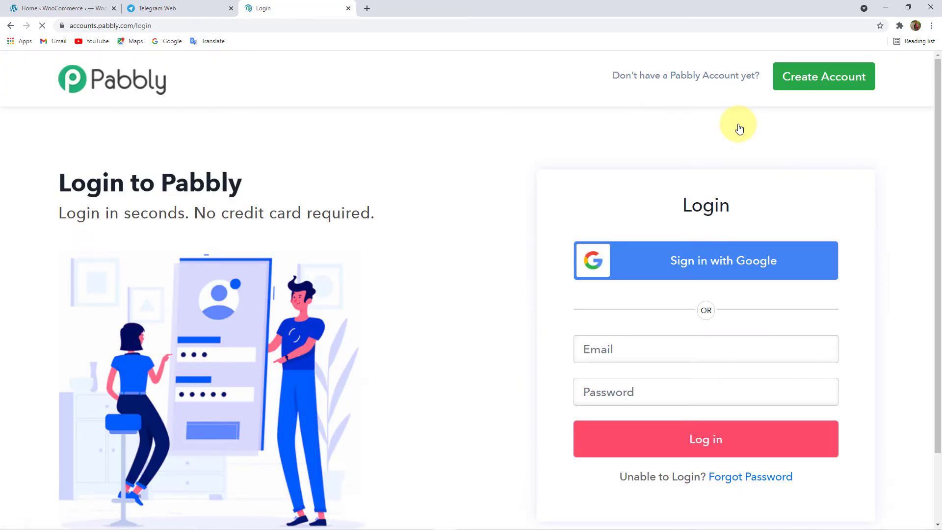
left_click(673, 438)
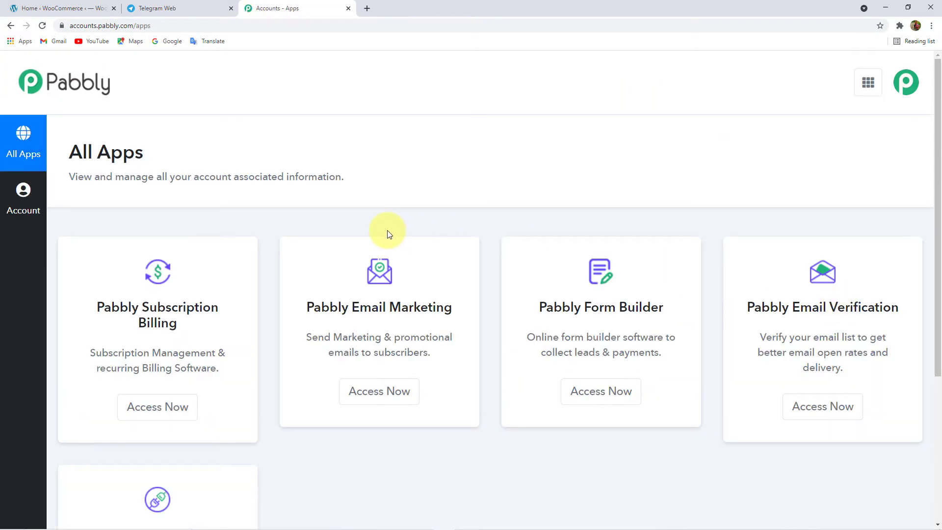
scroll(414, 214, "down", 5)
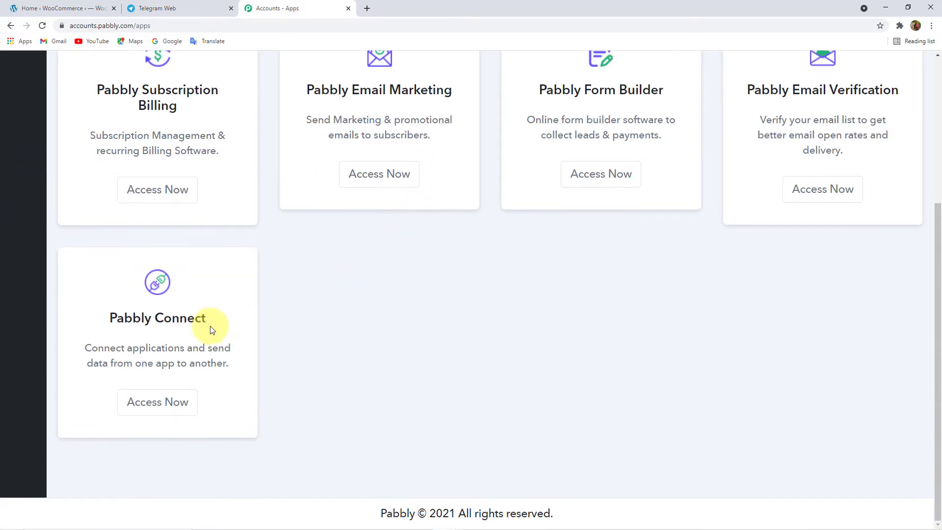
left_click(181, 402)
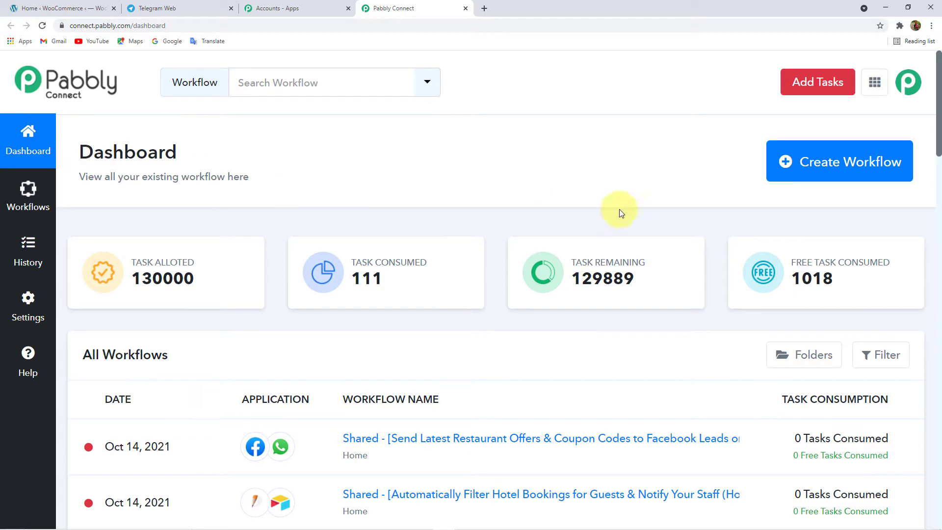
- Create a new workflow named 'WooCommerce to Telegram' from the dashboard
left_click(878, 170)
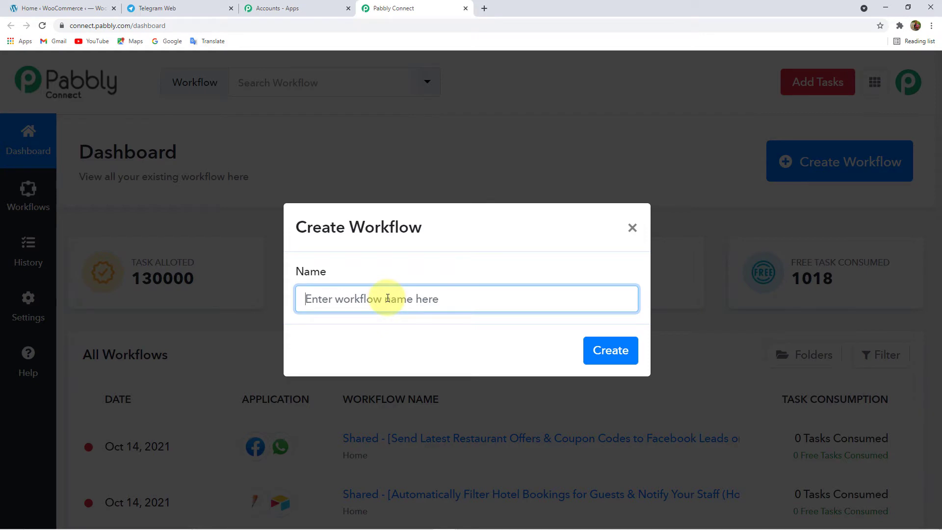
type("WooCommerce to Telegram")
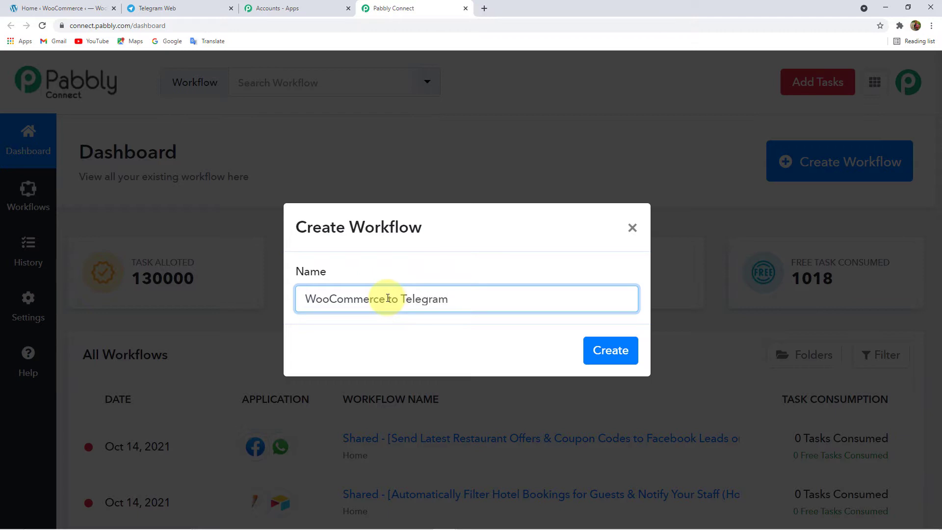
left_click(626, 357)
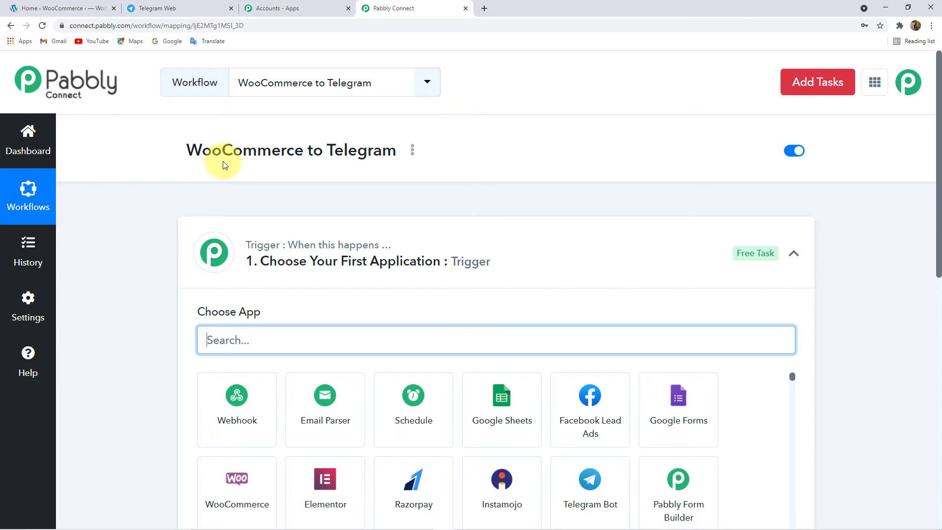
left_click(337, 246)
scroll(343, 249, "down", 3)
scroll(343, 249, "up", 3)
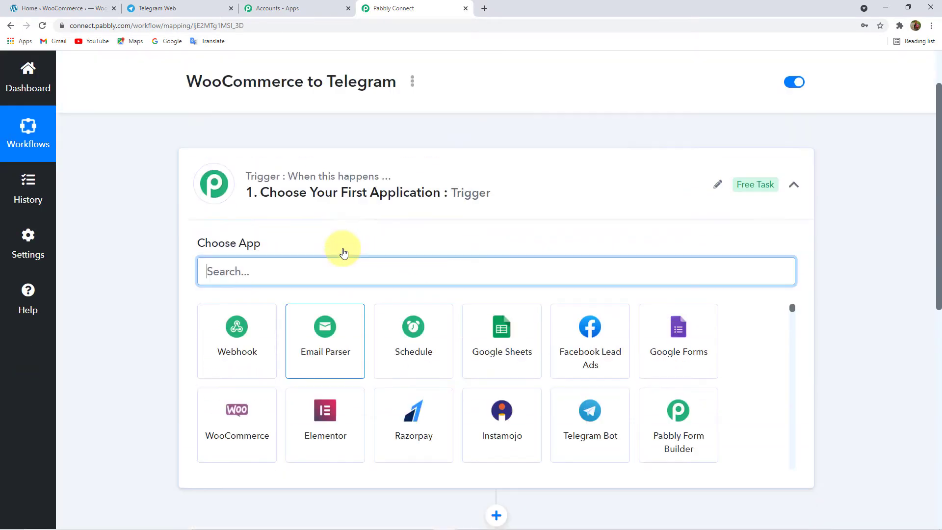
left_click(345, 245)
scroll(346, 256, "down", 3)
scroll(289, 230, "up", 2)
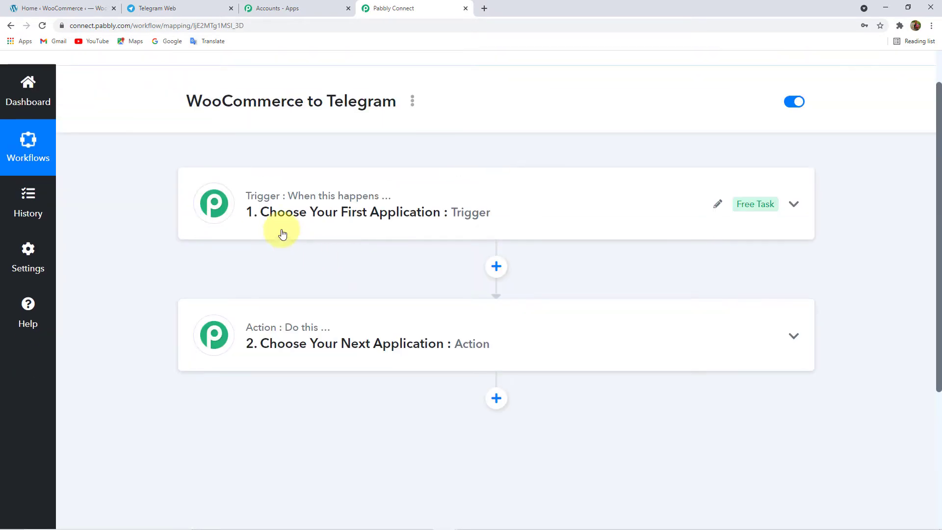
scroll(289, 270, "up", 1)
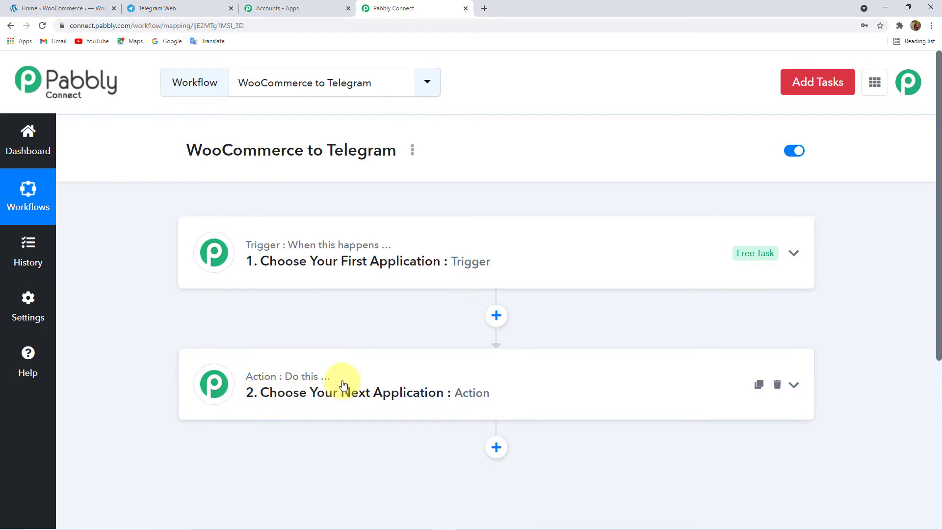
left_click(336, 272)
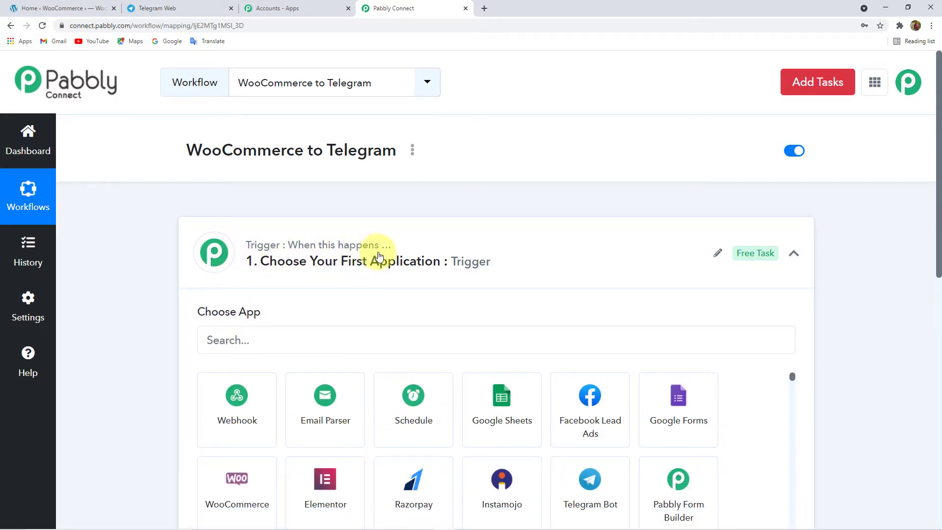
scroll(384, 275, "down", 5)
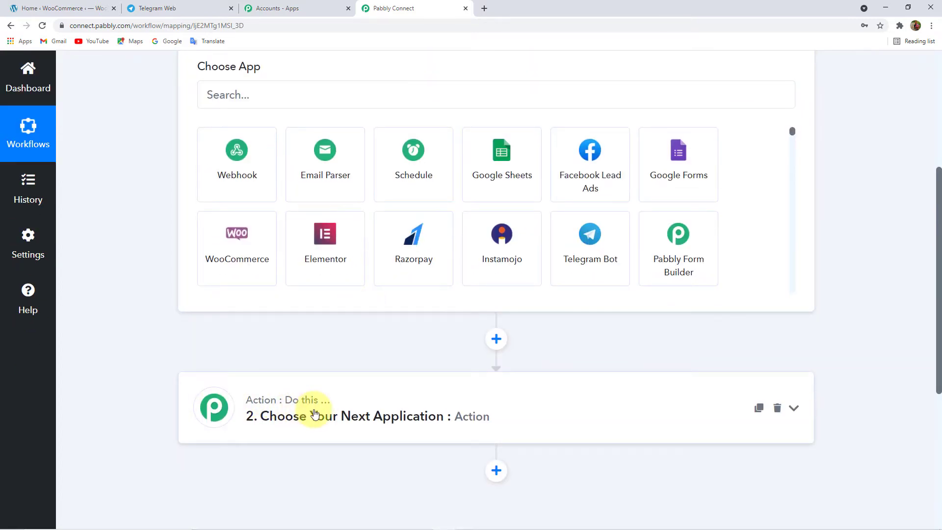
scroll(310, 410, "up", 5)
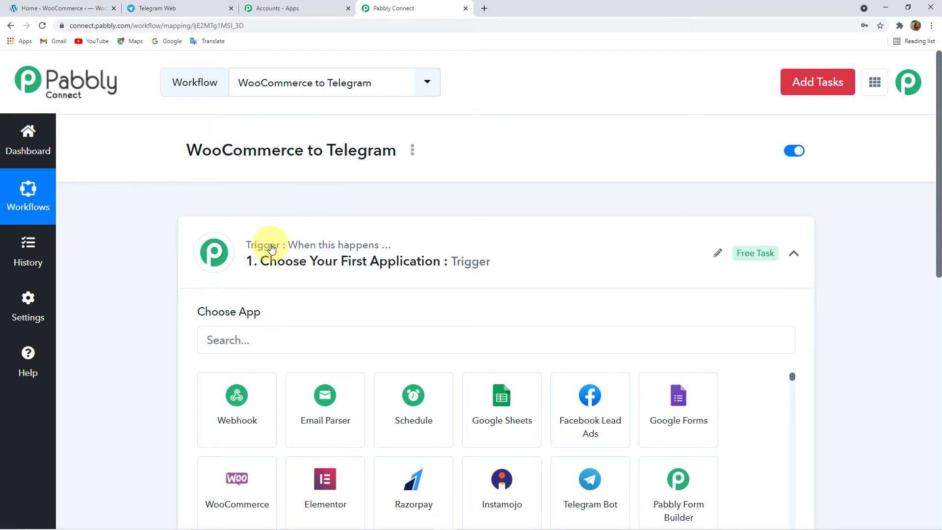
- Set the trigger app to WooCommerce with the New Order Created event
left_click(254, 341)
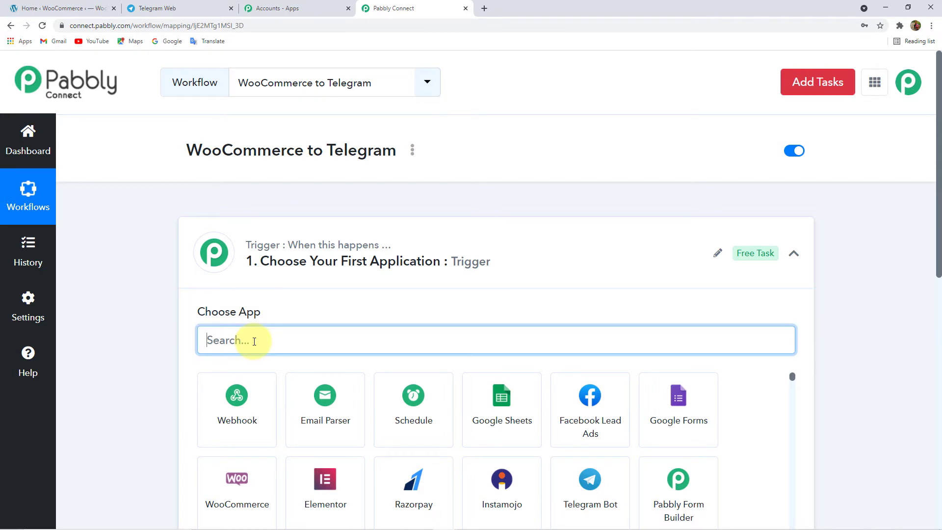
type("WooCo")
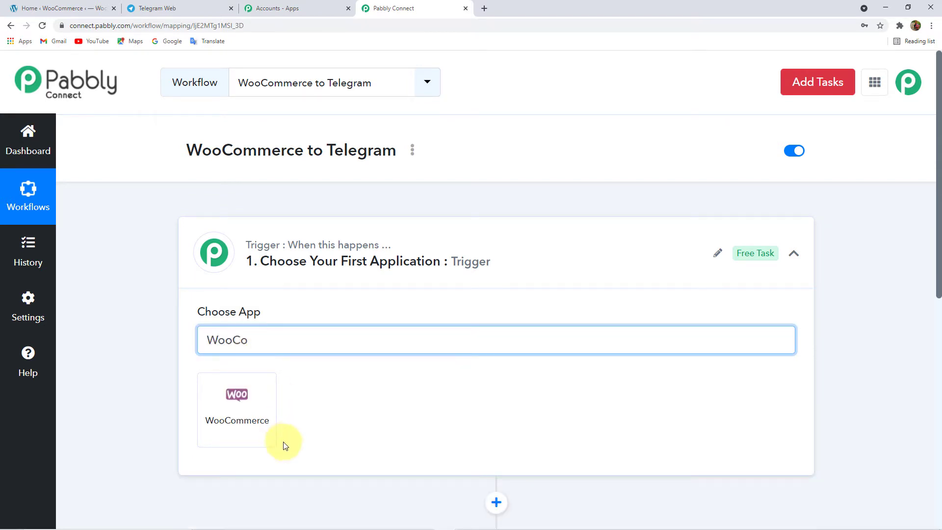
left_click(259, 424)
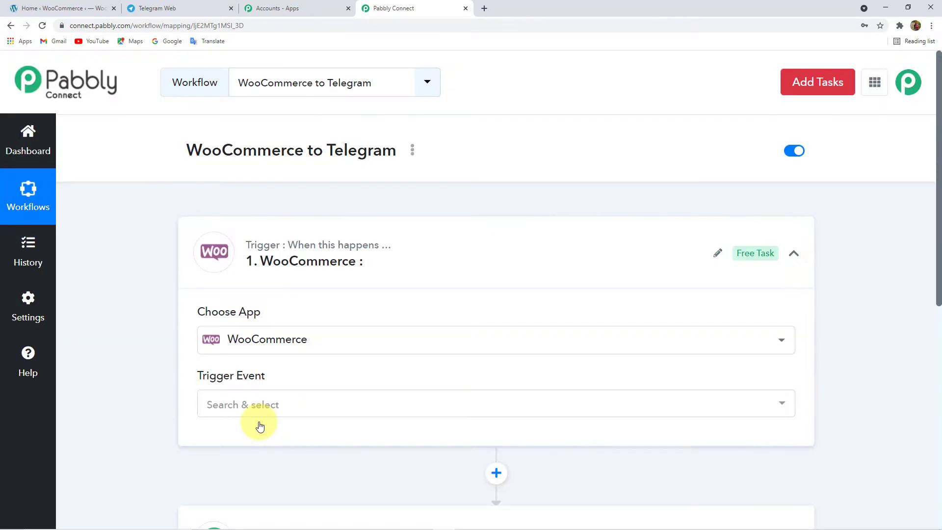
left_click(246, 404)
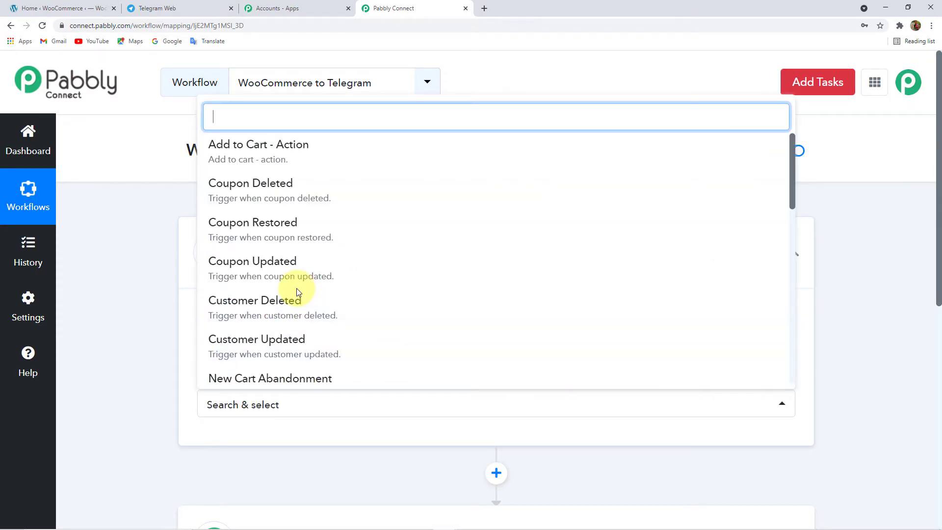
scroll(284, 296, "down", 10)
scroll(321, 293, "down", 2)
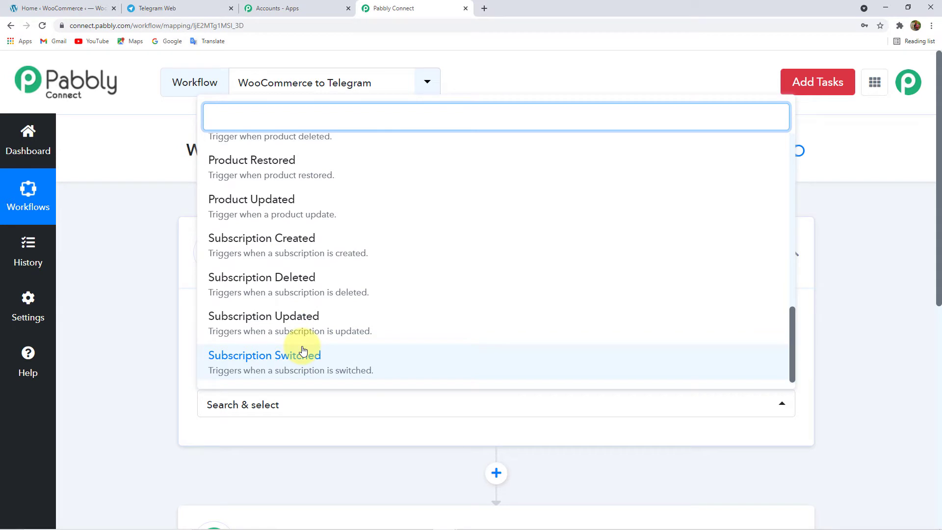
scroll(303, 350, "up", 4)
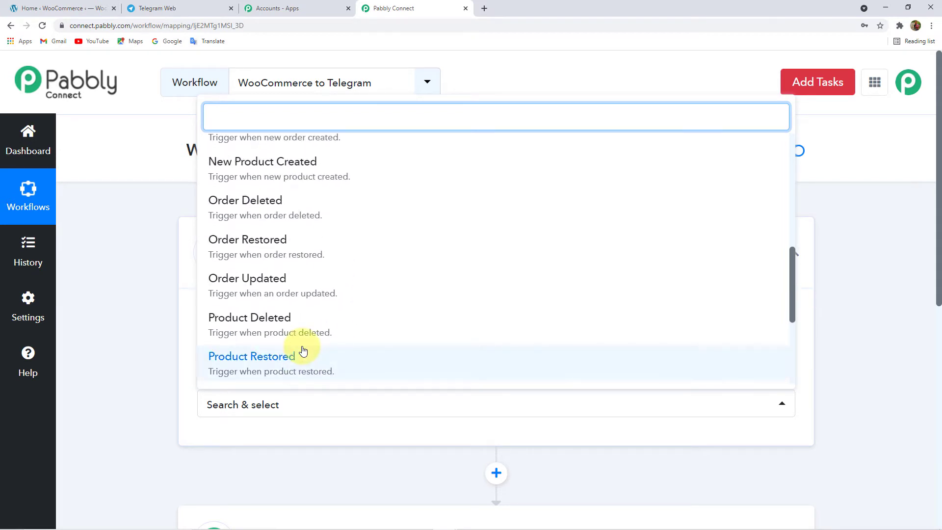
scroll(303, 350, "up", 2)
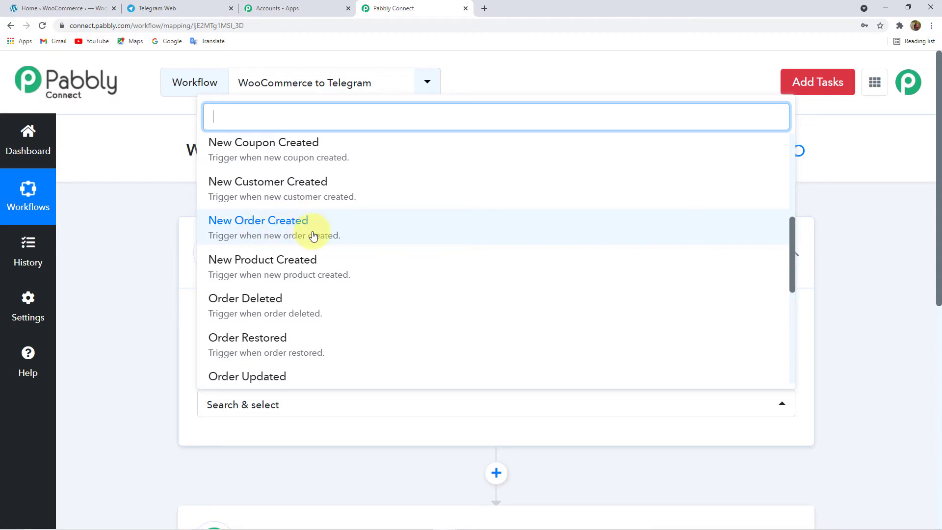
left_click(259, 235)
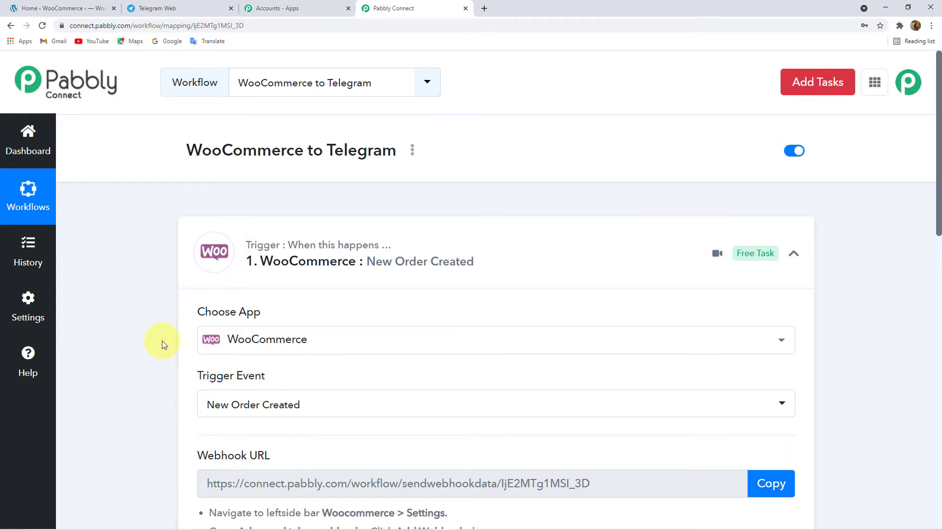
scroll(162, 340, "down", 12)
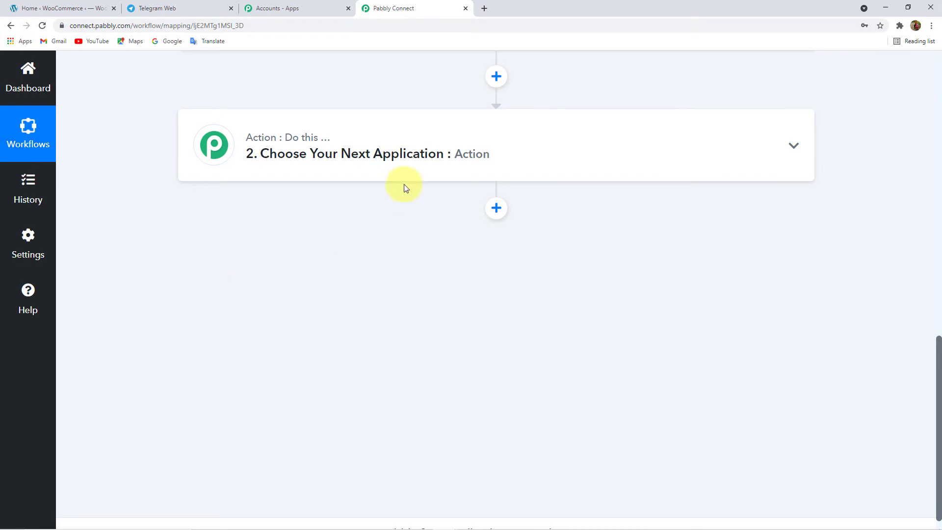
- Choose Telegram Bot as the action step's app
left_click(413, 151)
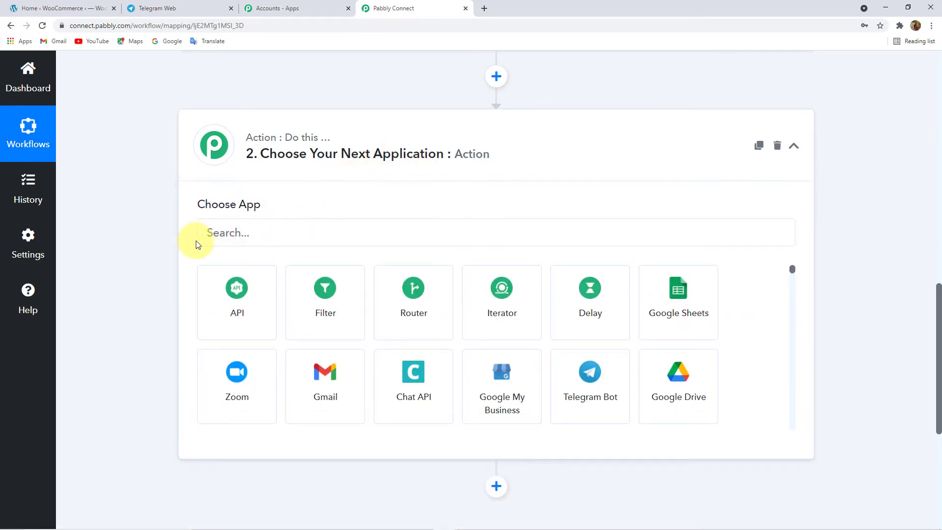
scroll(161, 213, "up", 12)
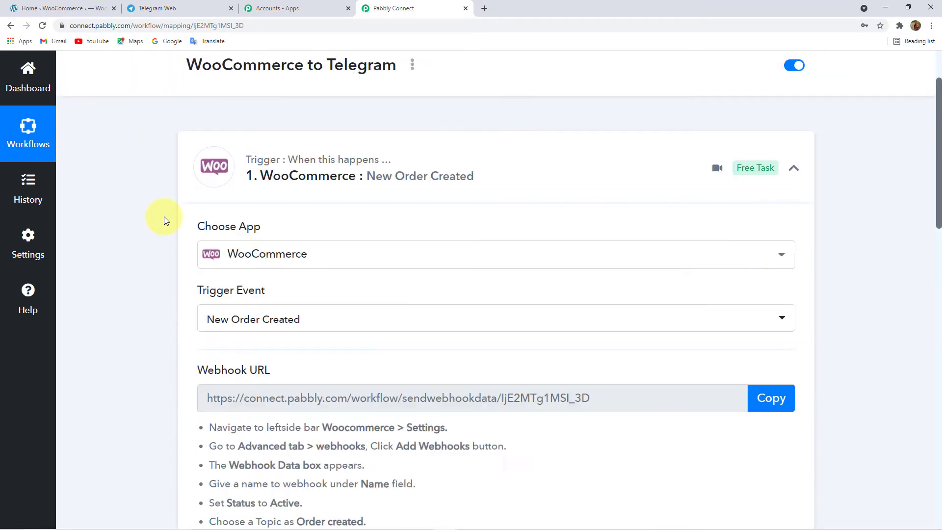
scroll(166, 268, "down", 10)
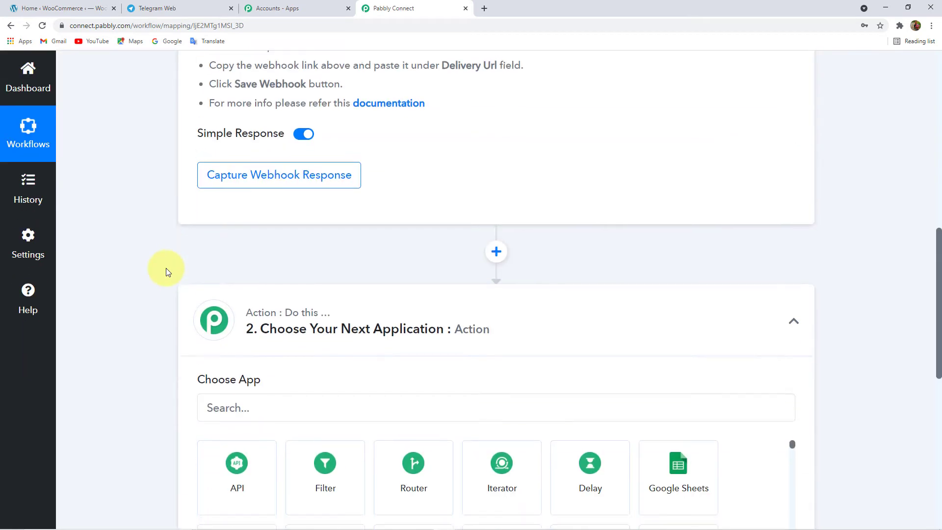
left_click(243, 231)
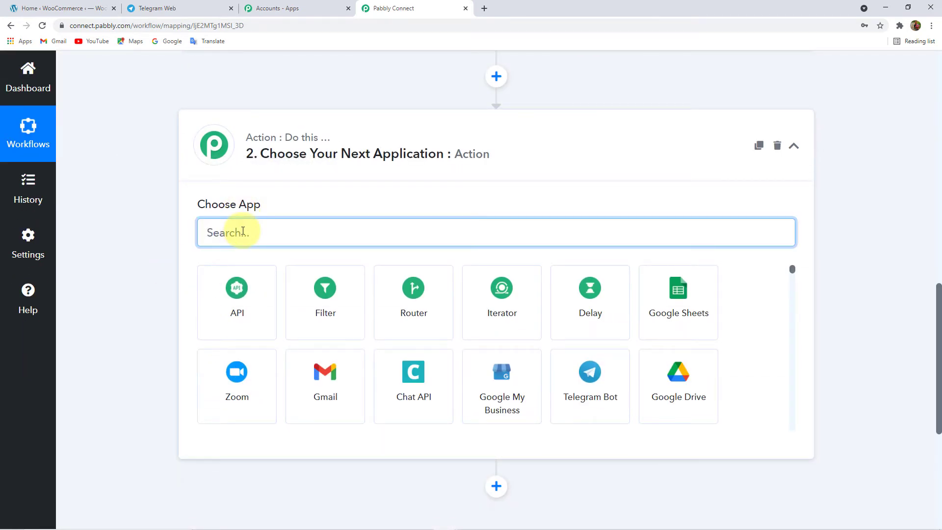
type("telegram")
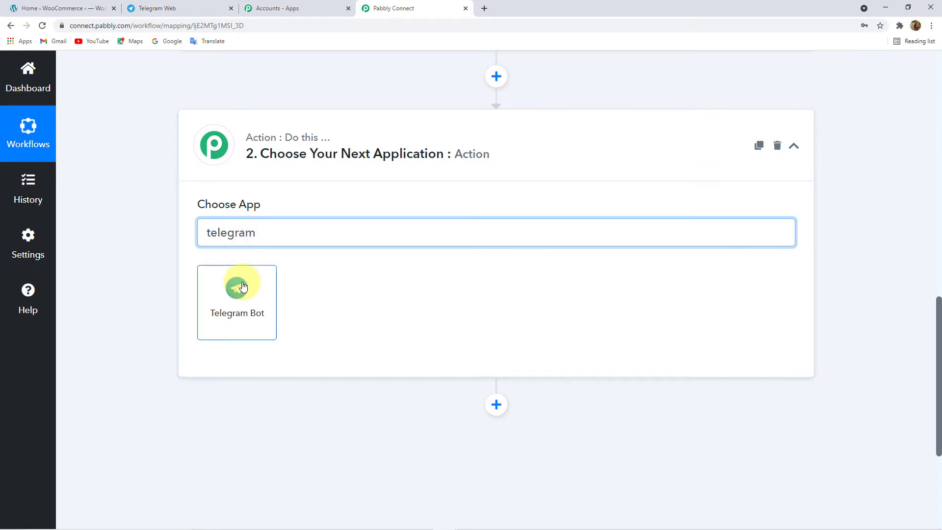
left_click(240, 286)
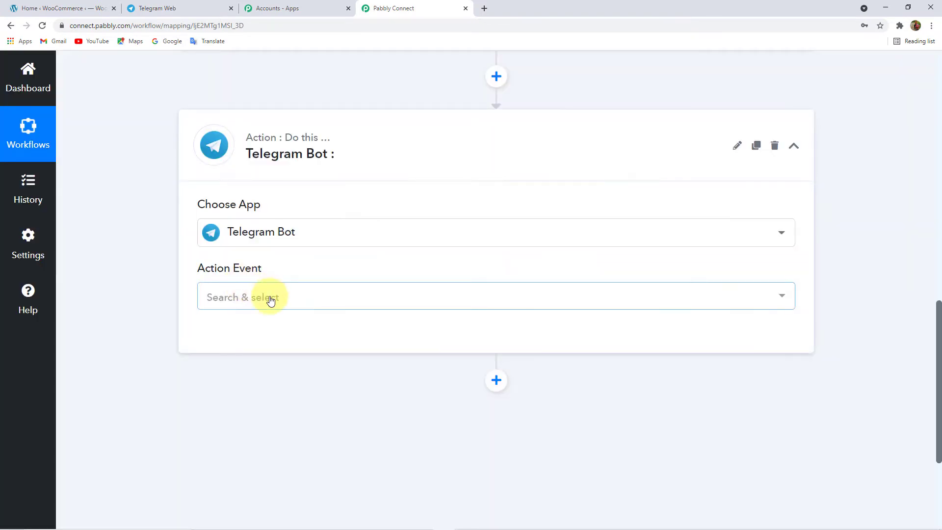
- Set the action event to 'Send a Text Message or a Reply (HTML)'
left_click(270, 300)
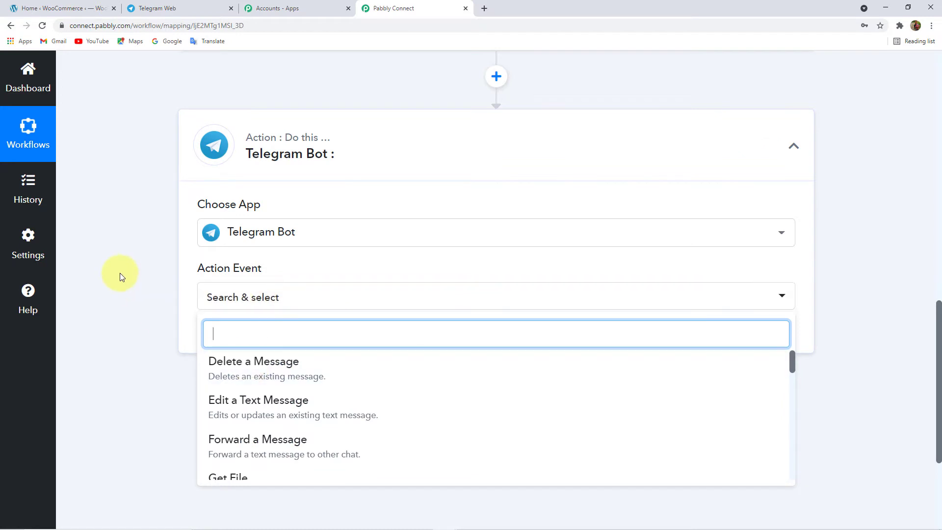
scroll(128, 296, "down", 2)
scroll(304, 373, "down", 2)
scroll(311, 386, "down", 6)
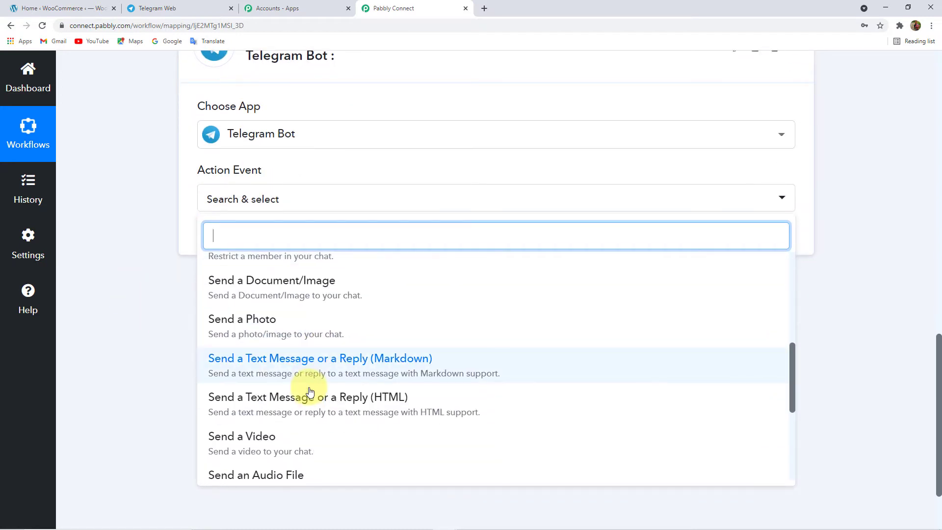
scroll(153, 343, "down", 2)
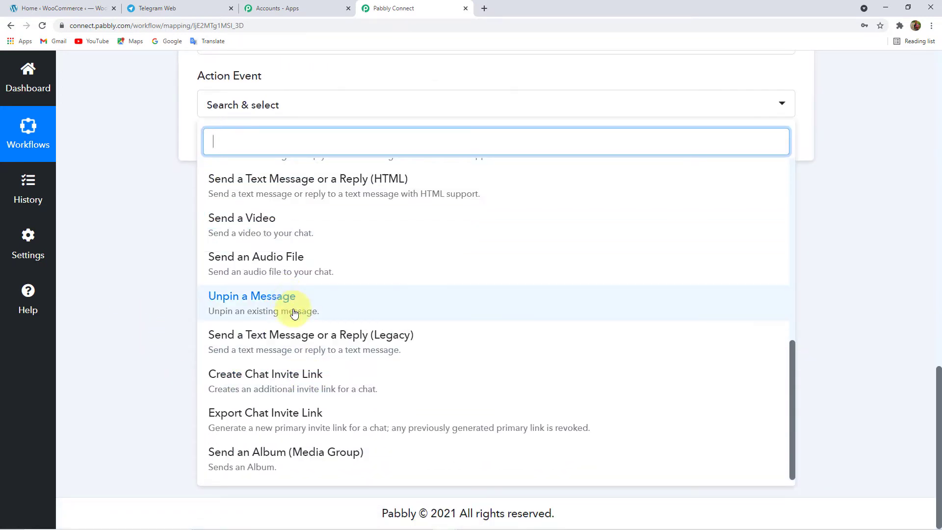
scroll(272, 424, "up", 1)
scroll(270, 423, "up", 10)
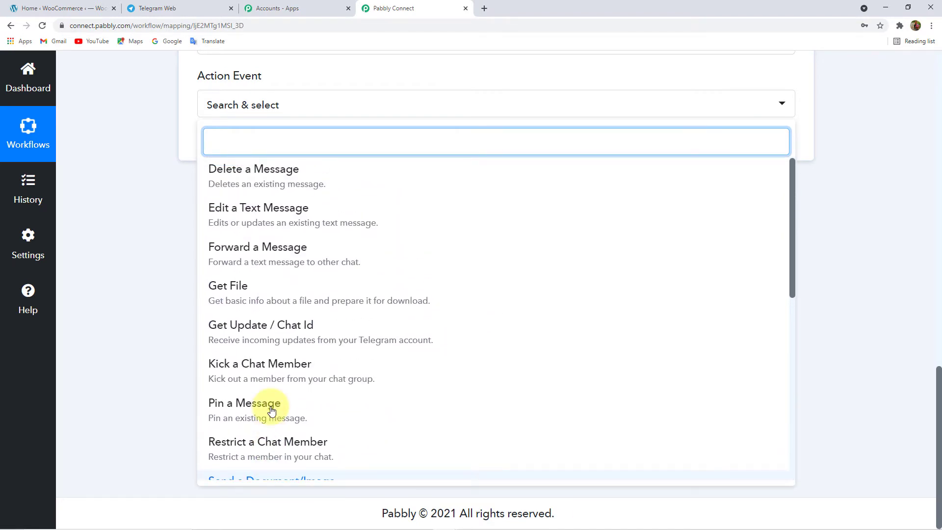
scroll(300, 305, "down", 2)
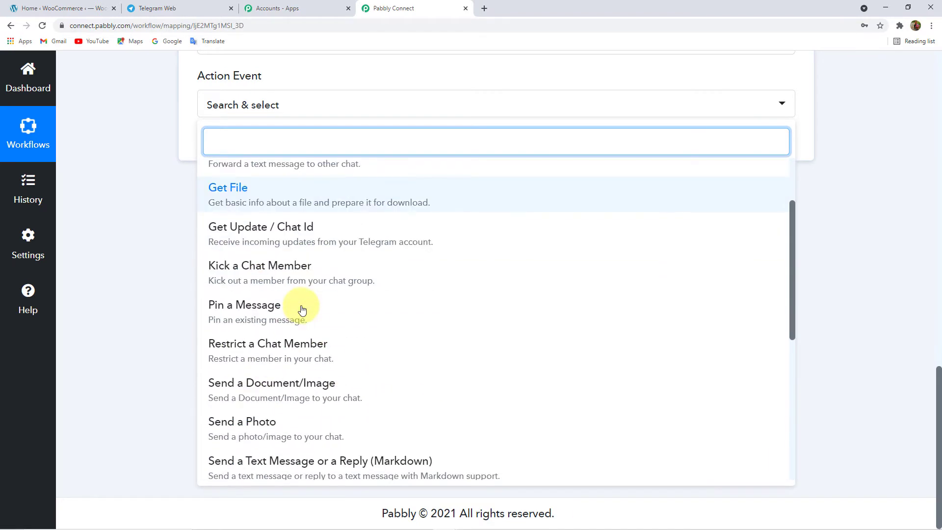
scroll(269, 288, "down", 3)
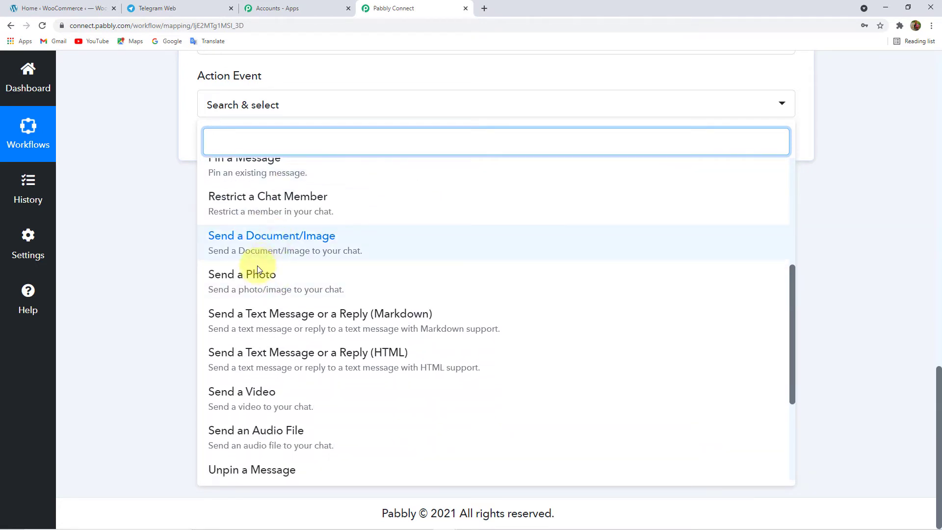
scroll(295, 344, "down", 1)
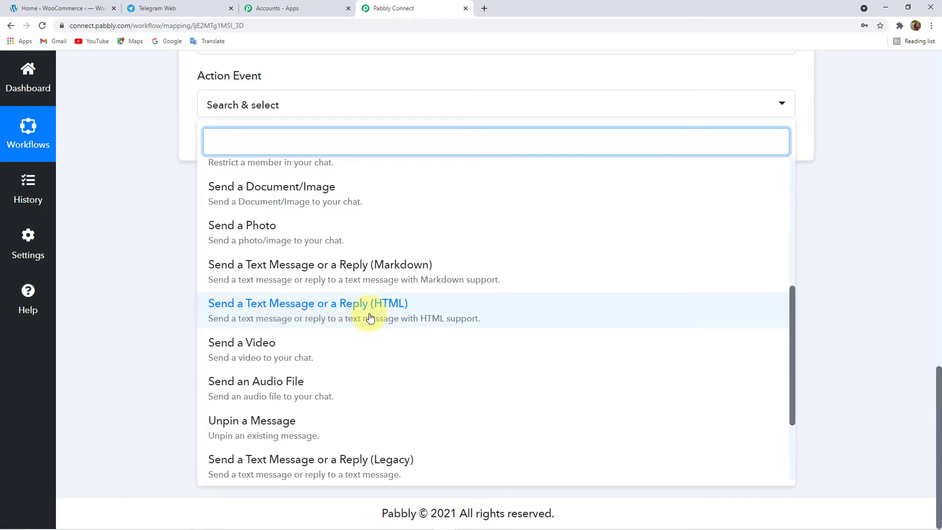
left_click(370, 318)
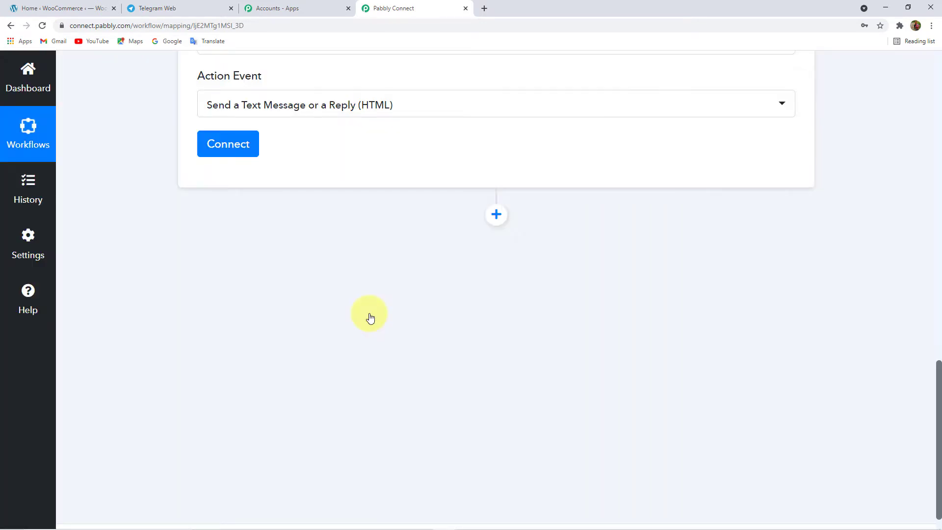
- Copy the Webhook URL shown on the WooCommerce trigger card
scroll(370, 318, "up", 4)
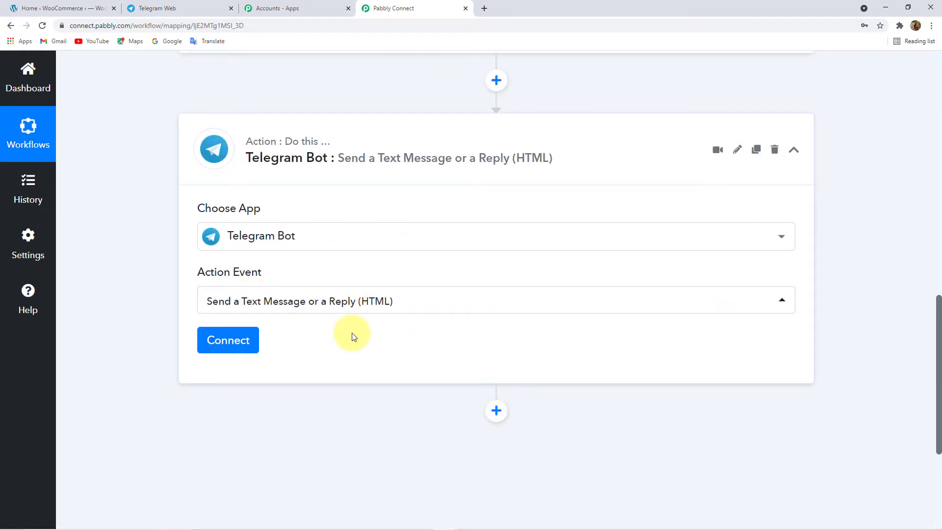
scroll(354, 336, "up", 15)
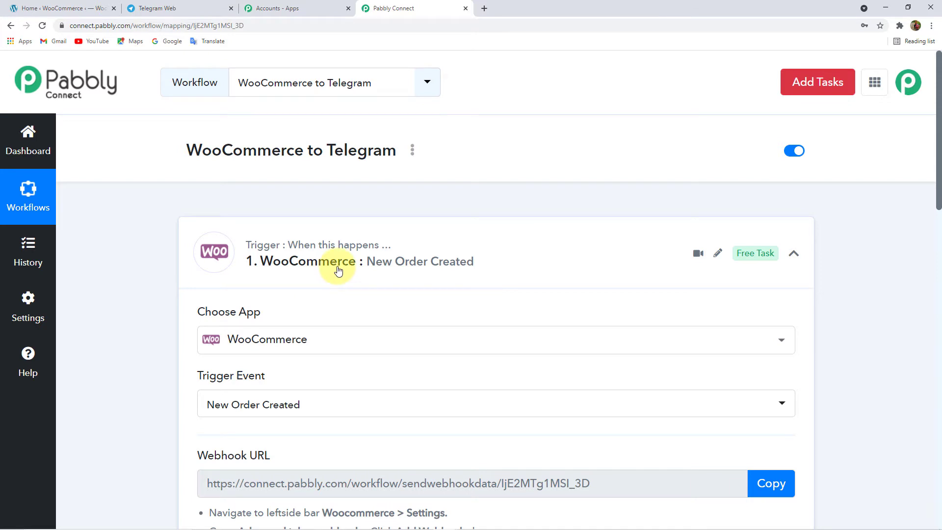
scroll(603, 368, "down", 4)
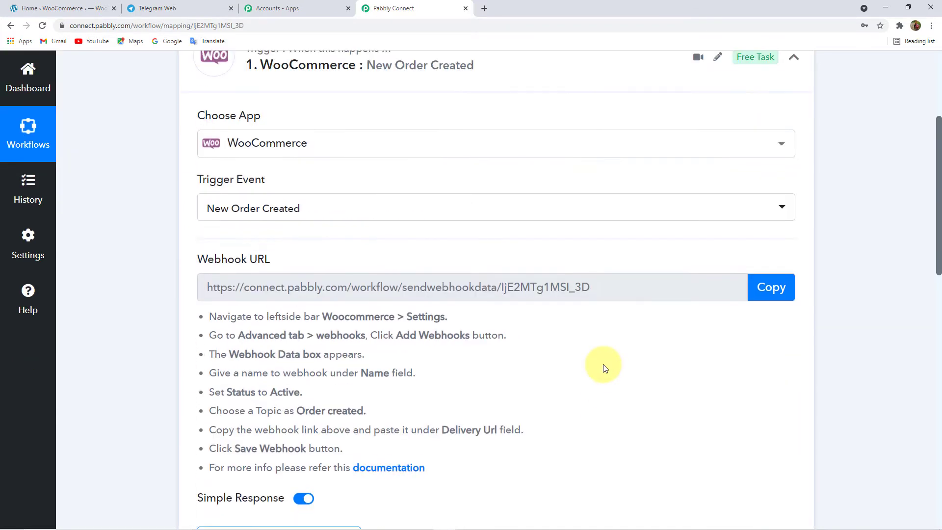
left_click(776, 298)
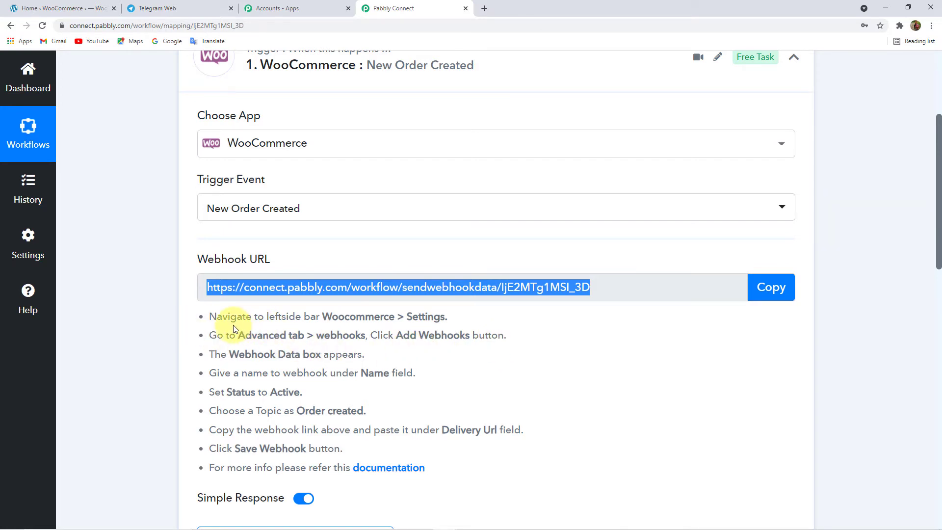
- In the WordPress admin, go to WooCommerce Settings > Advanced > Webhooks
left_click(77, 12)
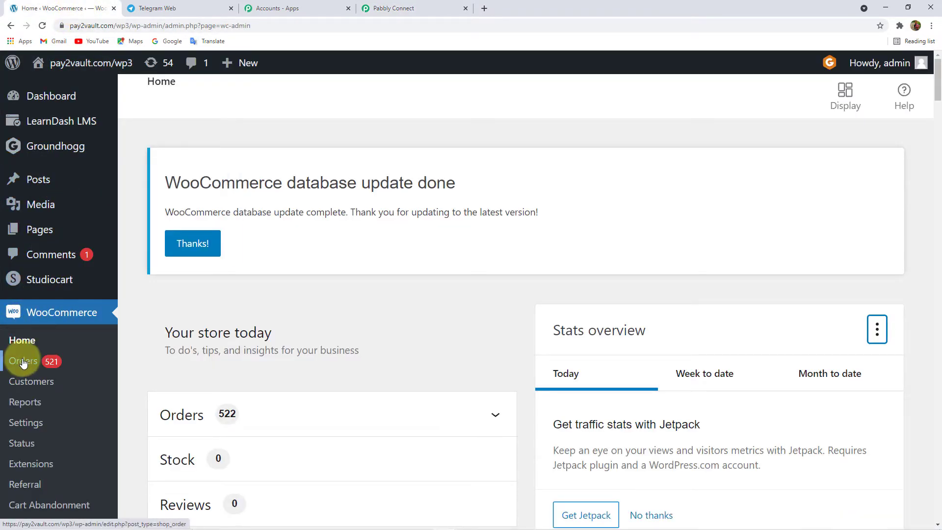
left_click(25, 411)
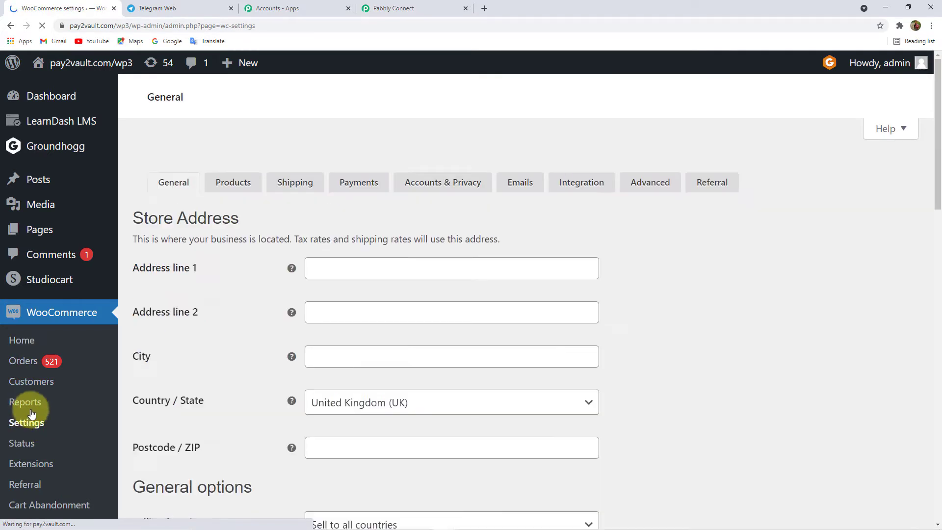
left_click(666, 308)
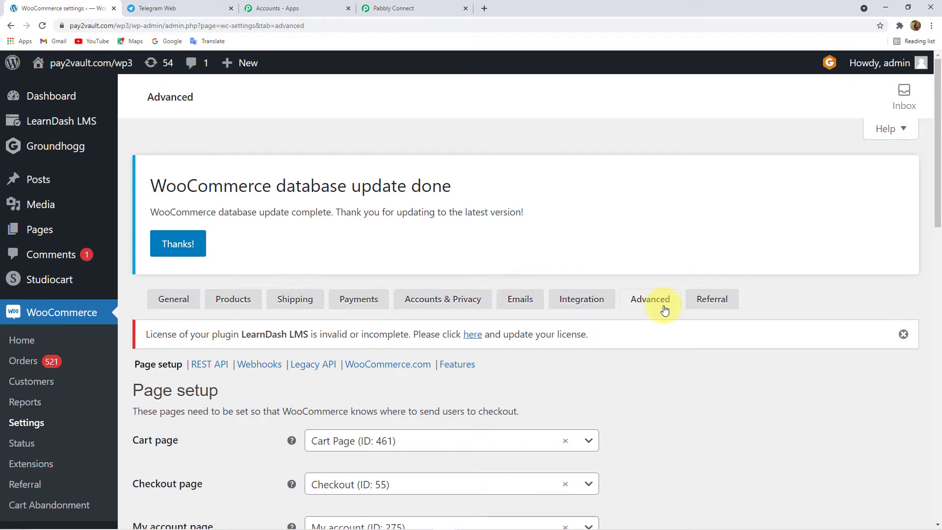
left_click(259, 369)
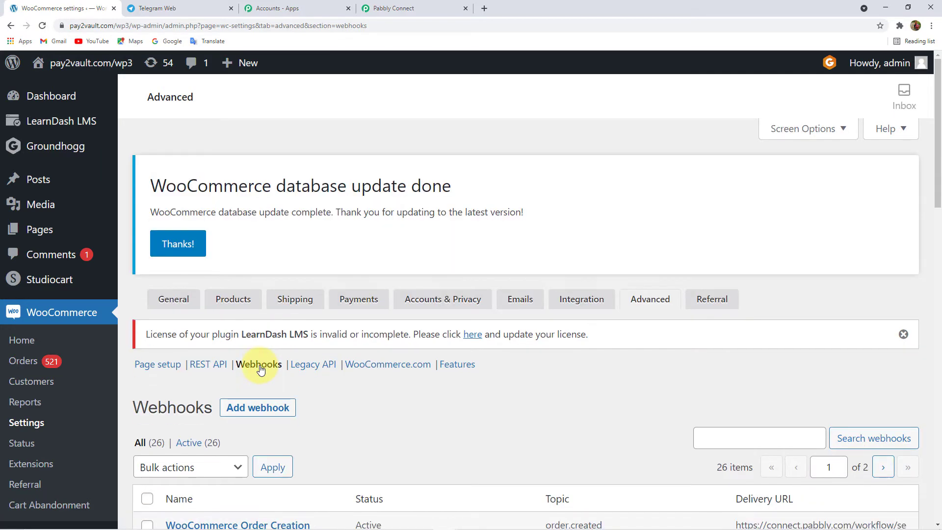
scroll(294, 371, "down", 5)
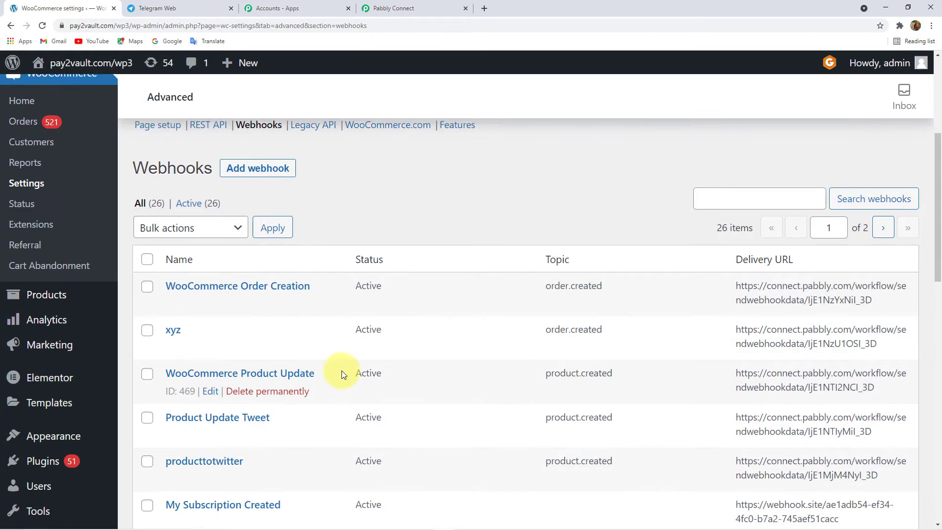
scroll(447, 382, "up", 5)
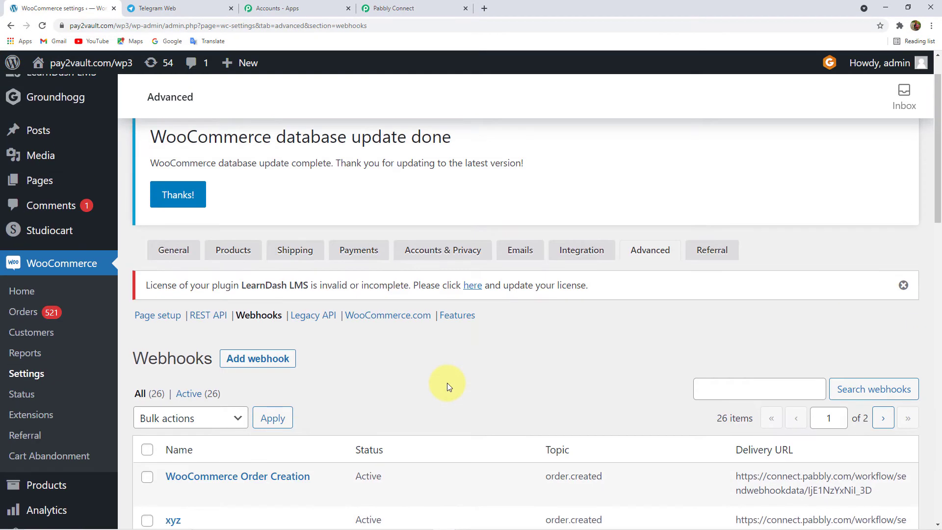
scroll(325, 281, "down", 3)
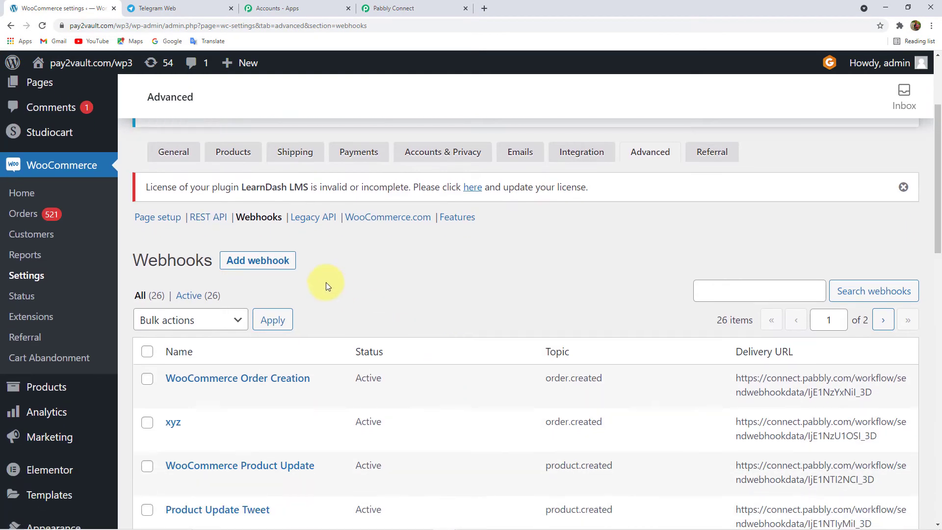
- Add a new webhook named 'WooCommerce to Telegram'
left_click(269, 268)
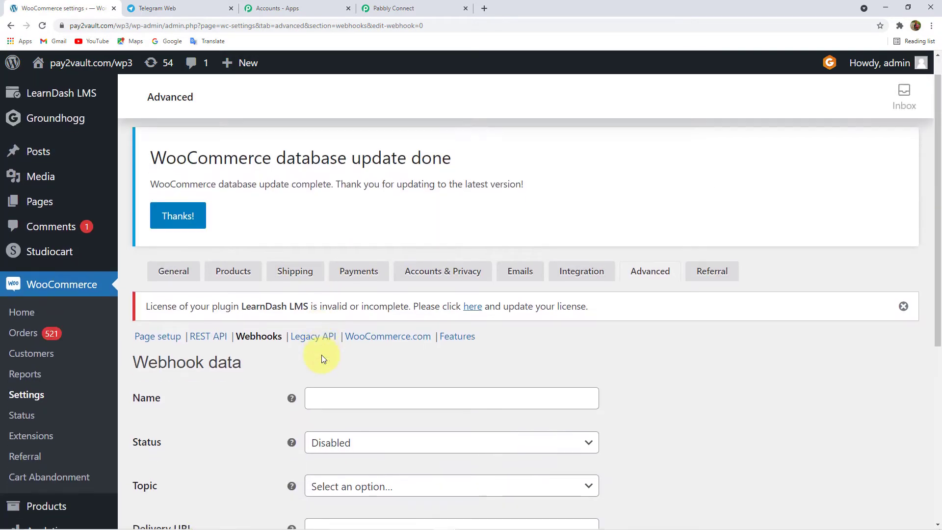
scroll(321, 353, "down", 3)
left_click(346, 283)
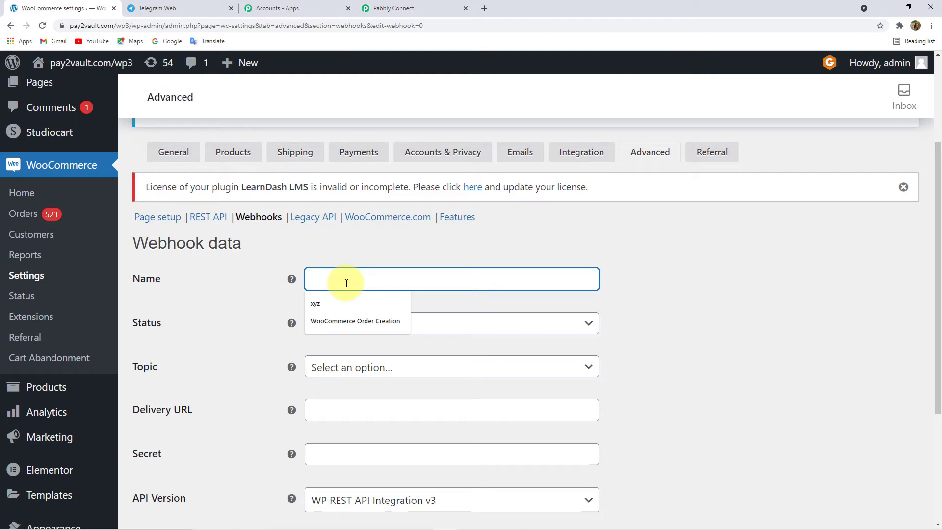
type("Woo")
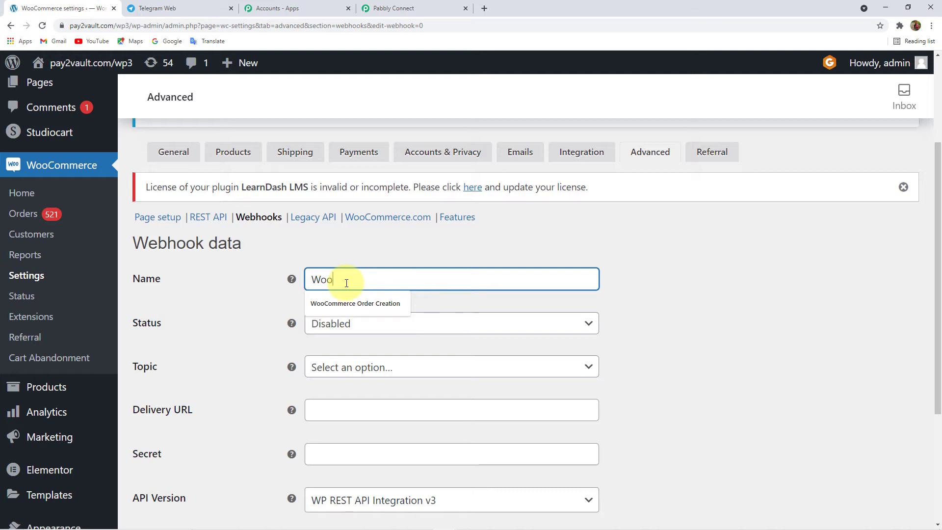
type("Commerce to Telegram")
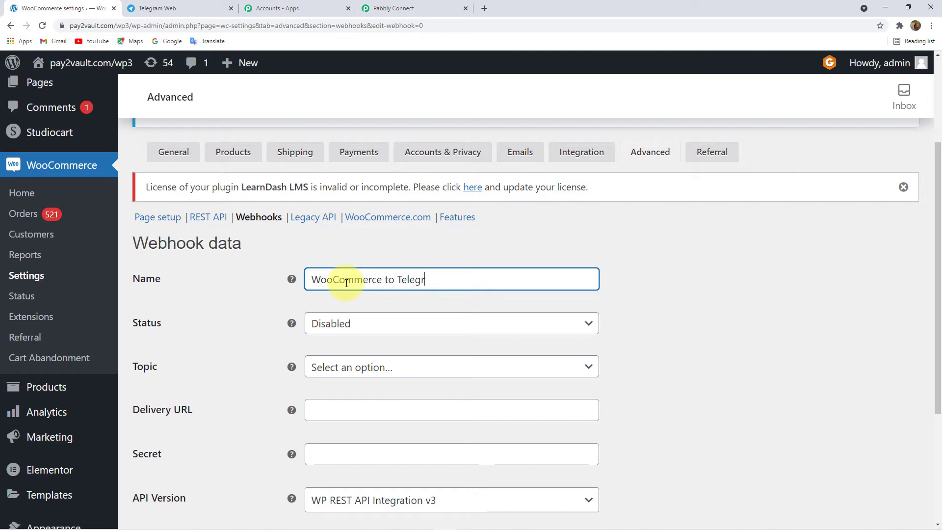
- Set the webhook status to Active and its topic to Order created
left_click(330, 323)
left_click(316, 347)
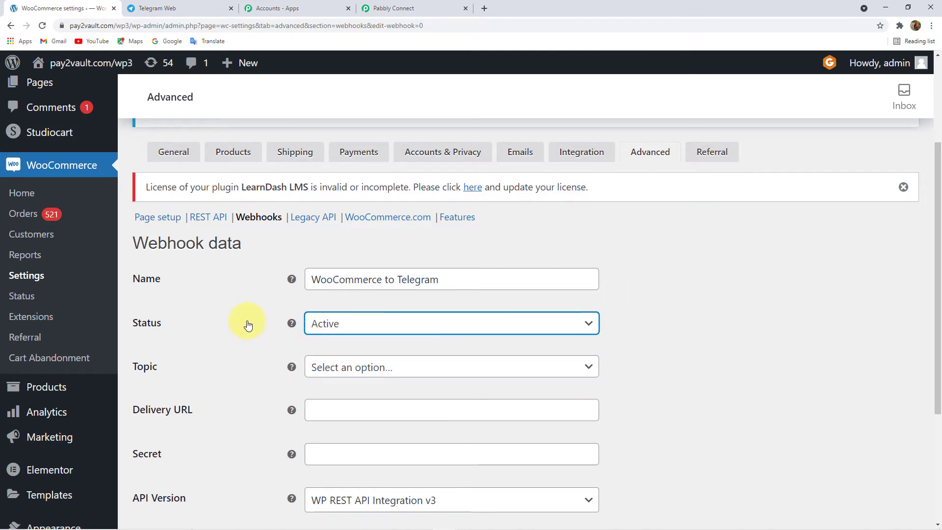
scroll(248, 325, "down", 2)
left_click(379, 273)
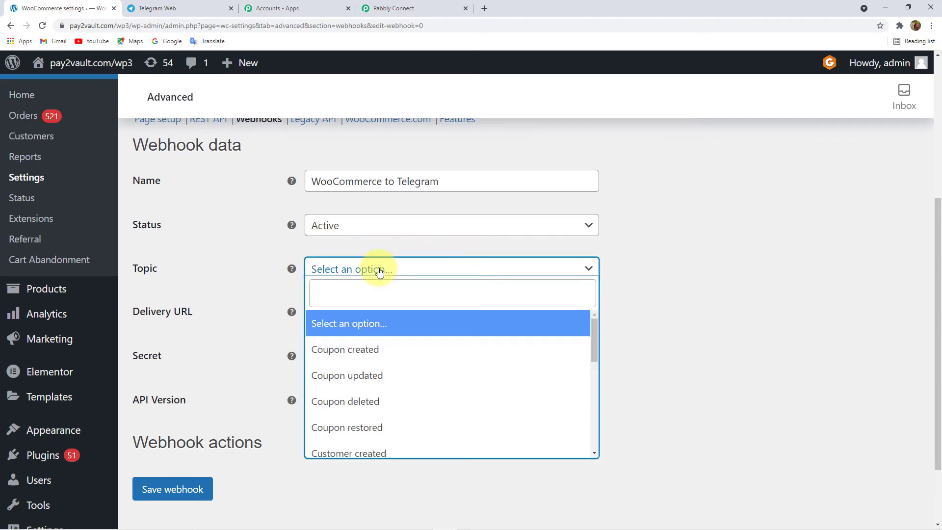
left_click(350, 286)
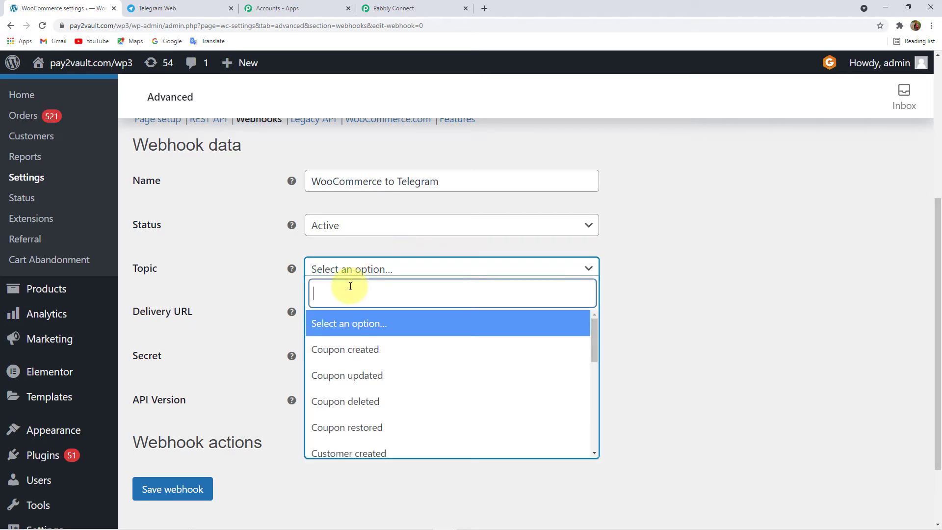
type("Order")
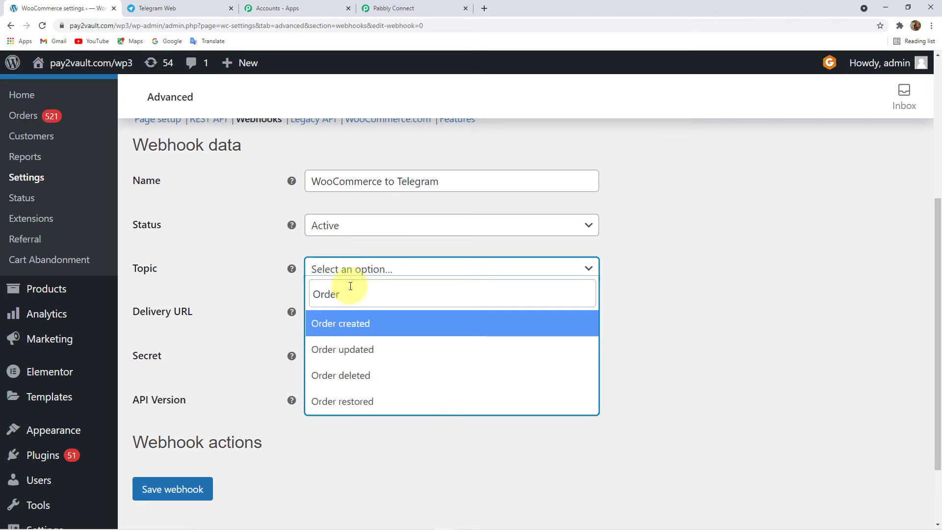
left_click(345, 324)
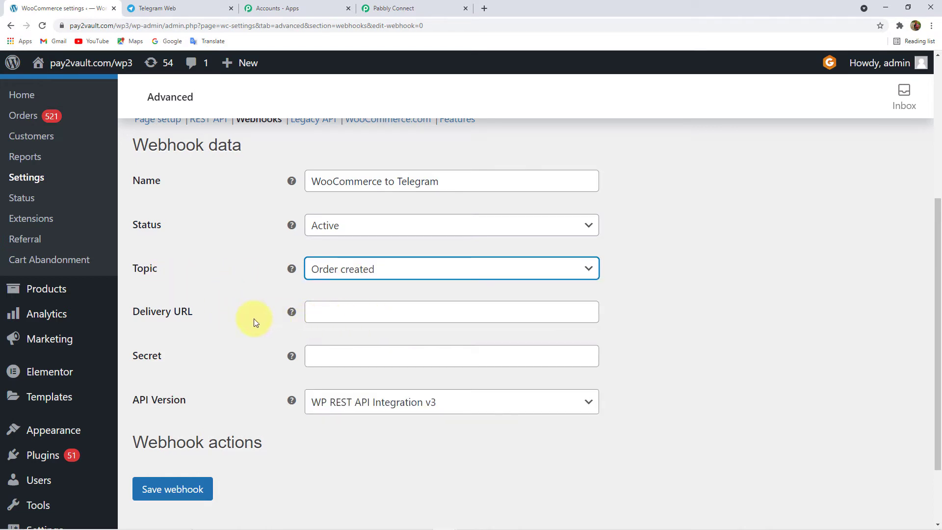
left_click(370, 314)
- Paste the Pabbly webhook URL as the Delivery URL and save the webhook
left_click(403, 8)
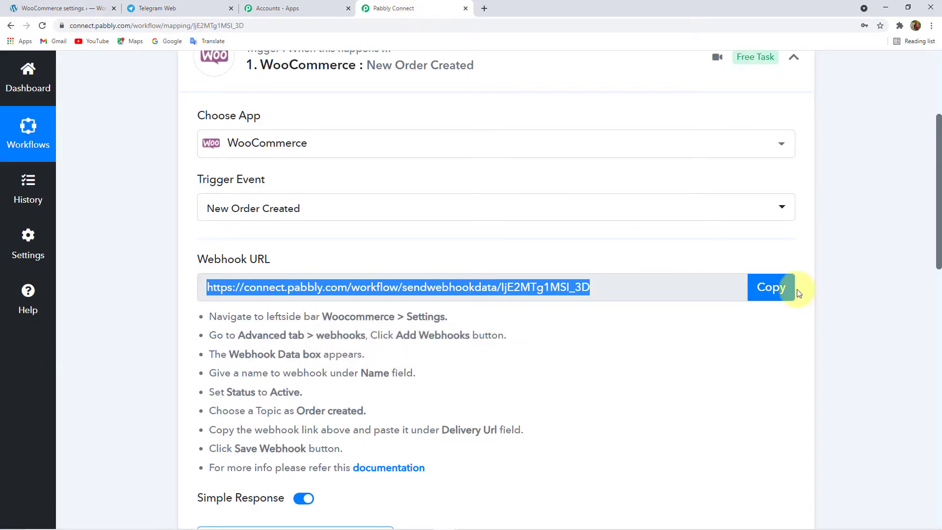
left_click(796, 290)
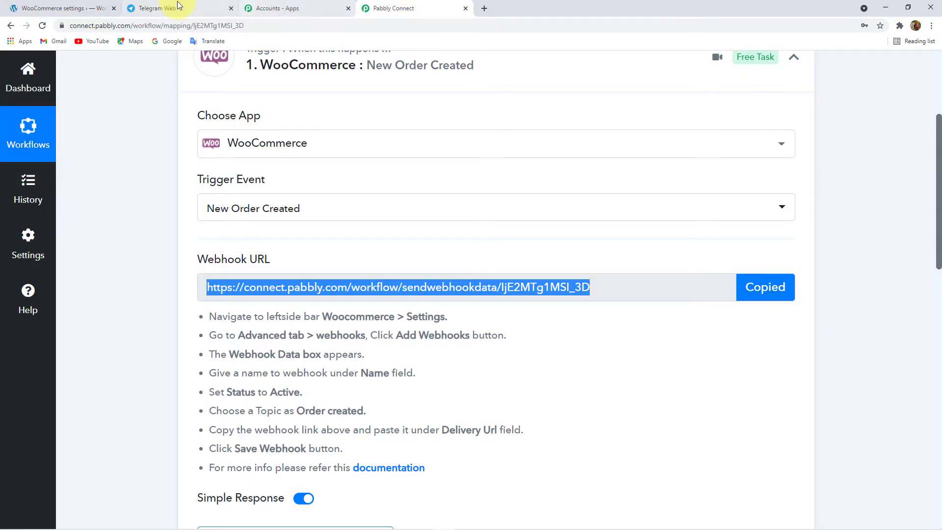
left_click(61, 8)
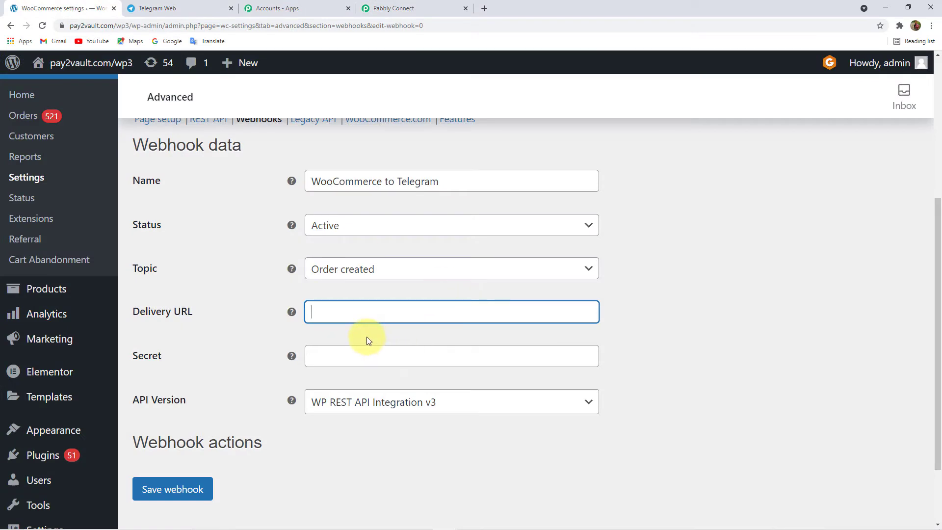
key("ctrl+v")
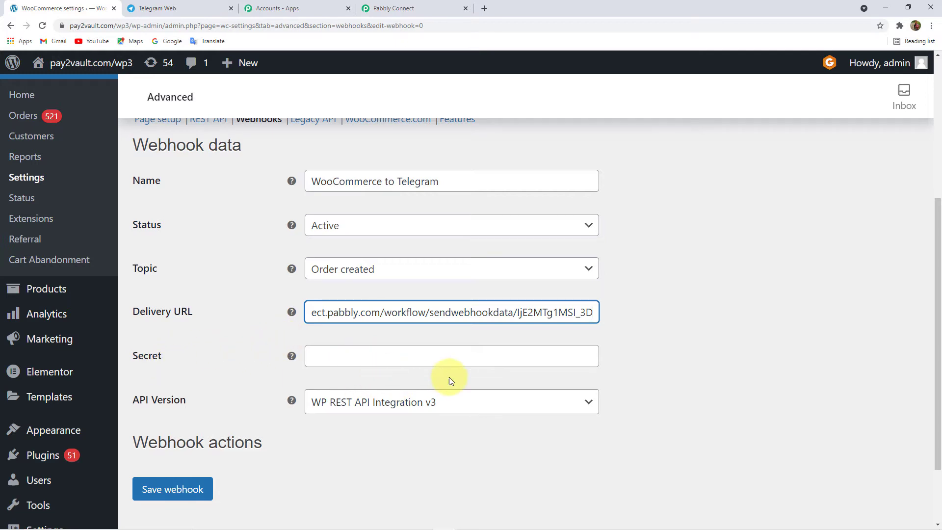
scroll(444, 378, "down", 2)
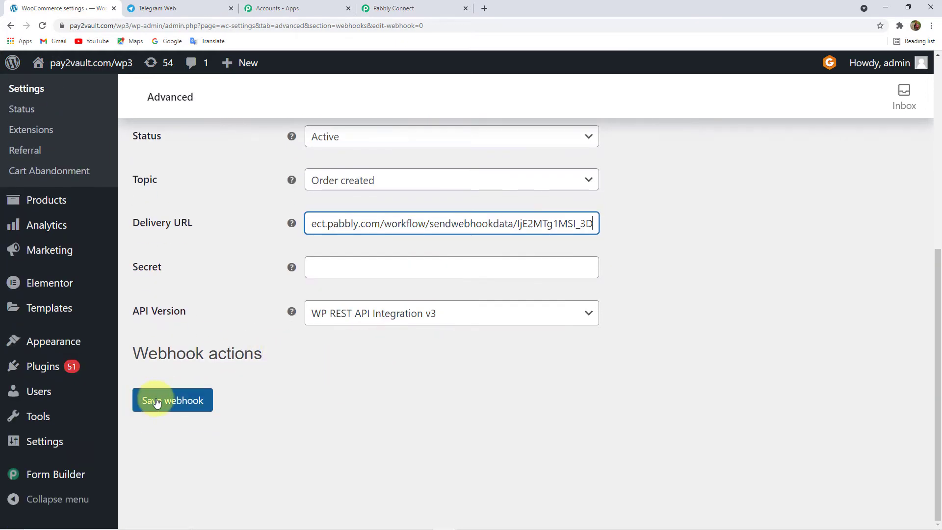
left_click(158, 401)
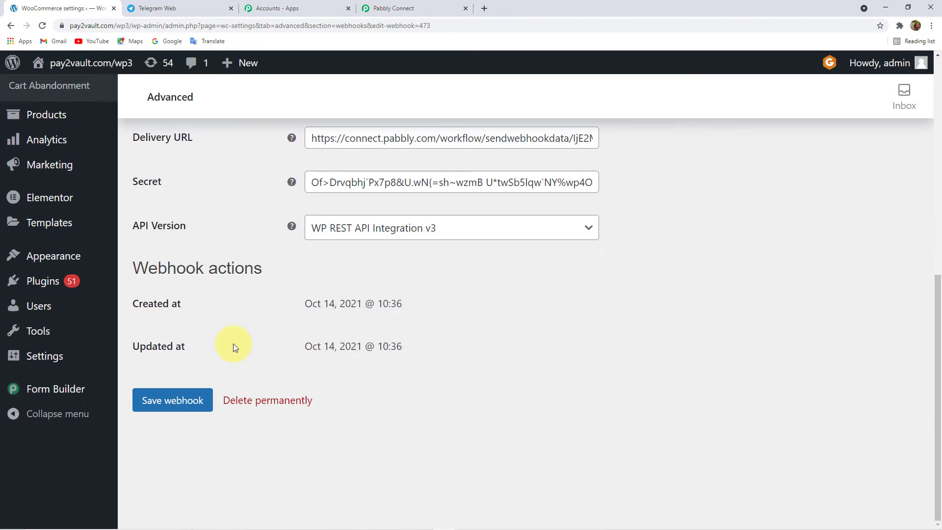
scroll(233, 343, "up", 4)
scroll(233, 343, "up", 5)
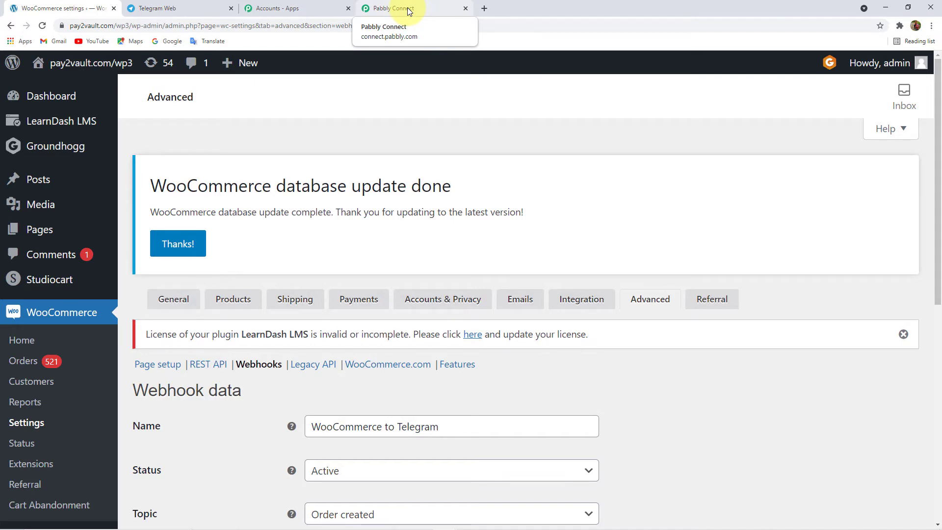
- Re-capture the WooCommerce trigger's webhook response, confirming with Yes
left_click(409, 11)
scroll(431, 243, "down", 5)
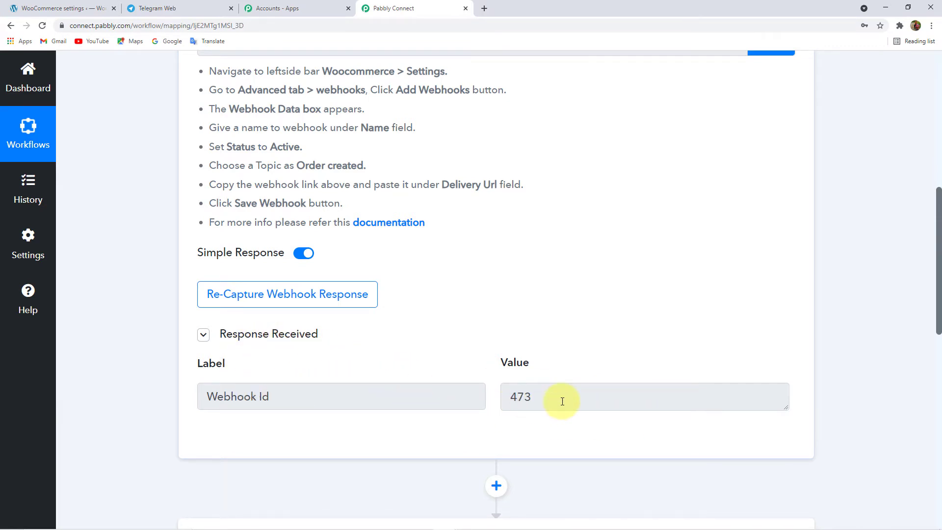
left_click(344, 301)
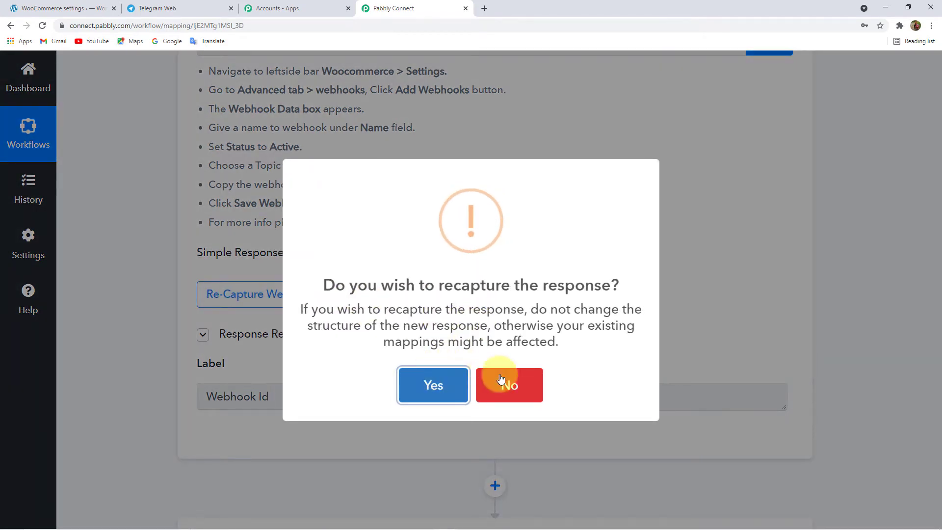
left_click(447, 383)
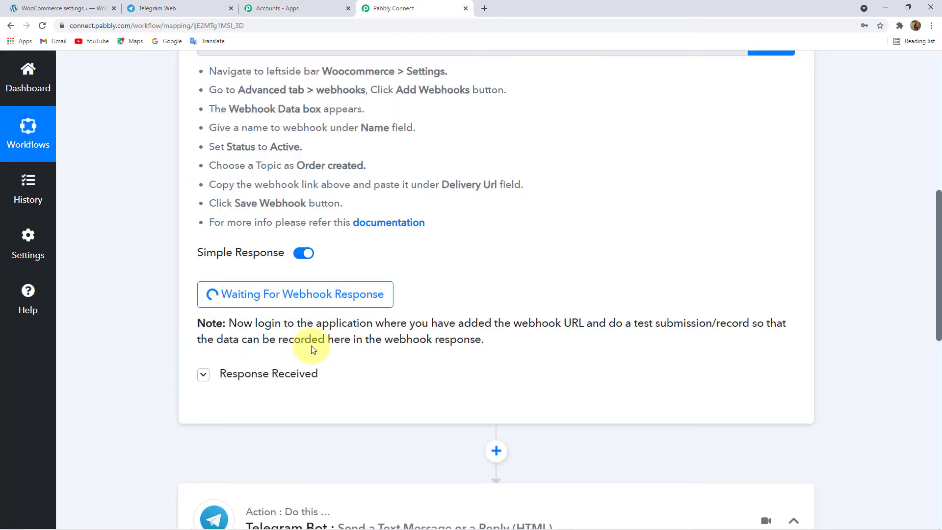
scroll(313, 349, "up", 2)
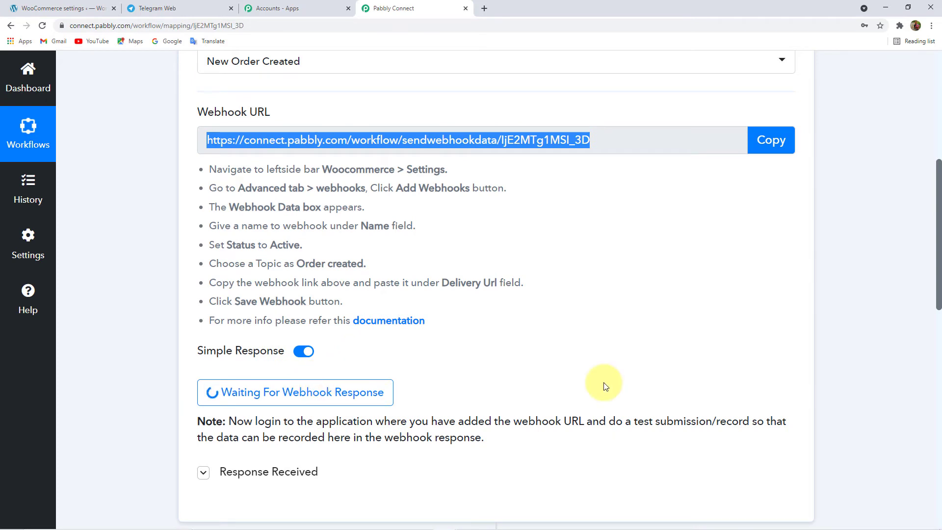
- Open the public store front via Visit Store from the WooCommerce Orders page
left_click(62, 10)
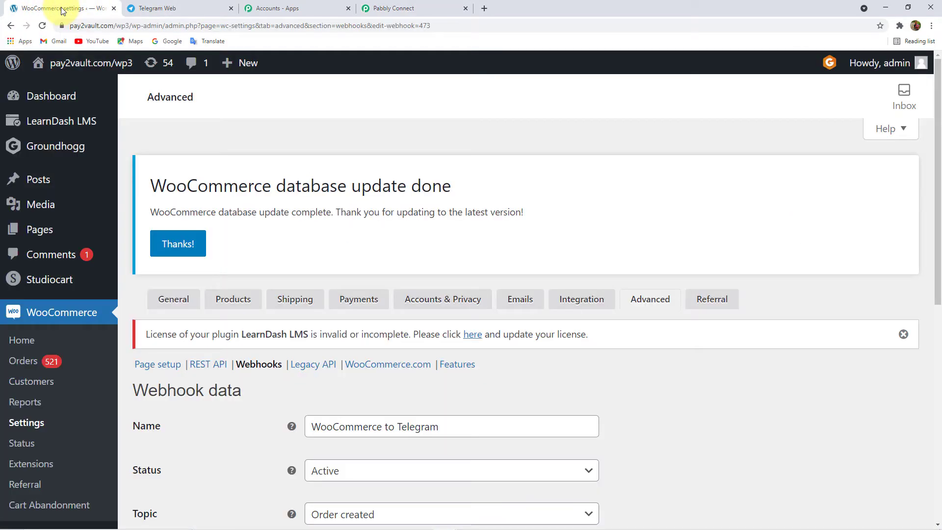
left_click(31, 365)
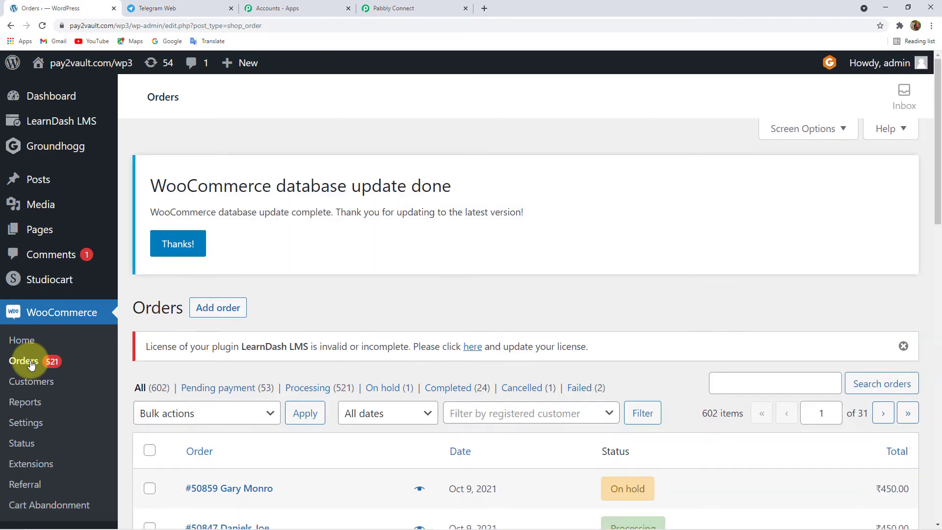
mouse_move(93, 66)
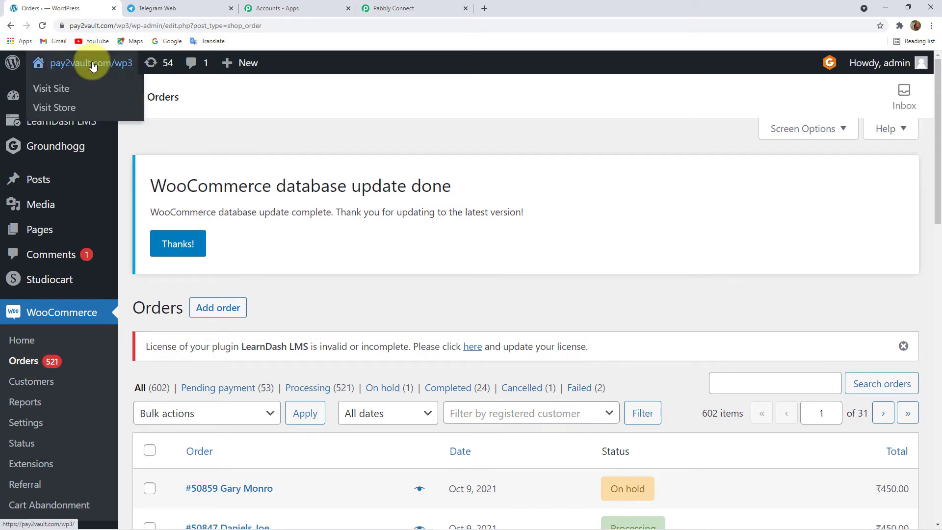
left_click(57, 108)
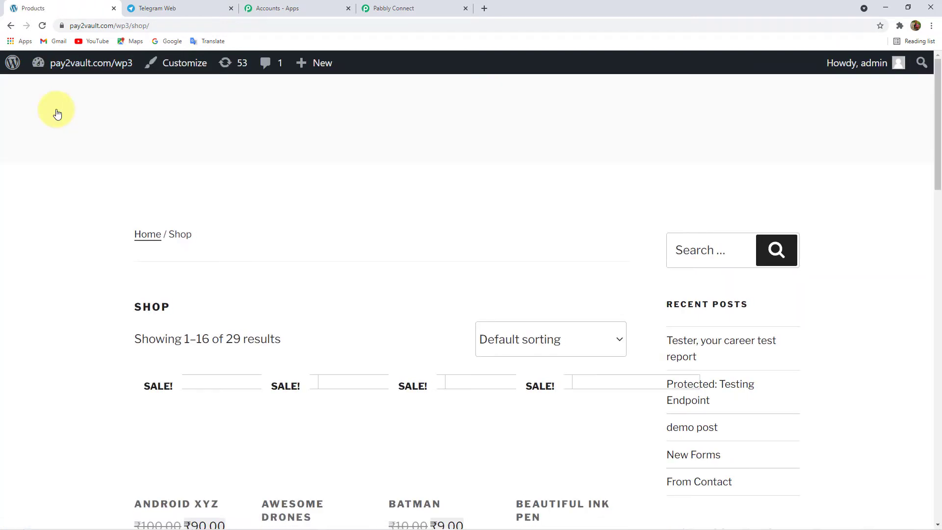
- Add one Iron Press (₹1,200.00) to the cart
scroll(322, 186, "down", 12)
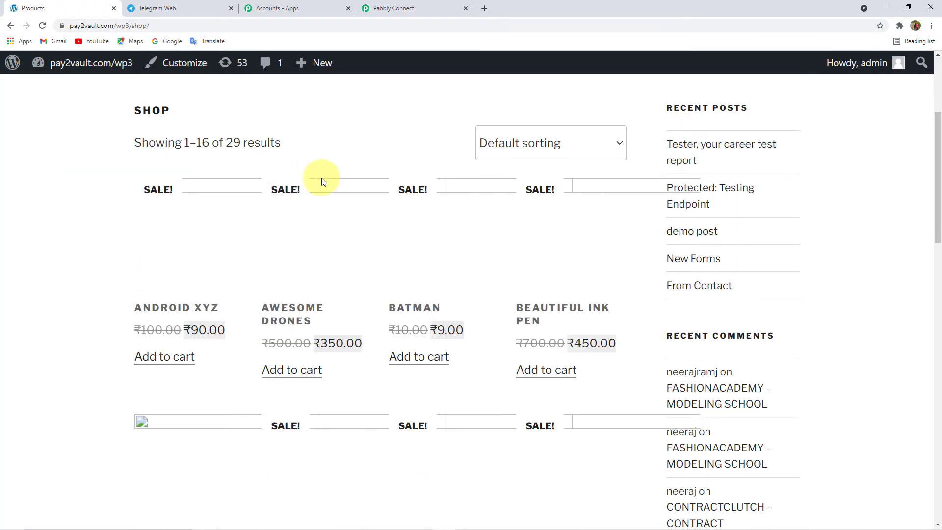
scroll(337, 248, "down", 8)
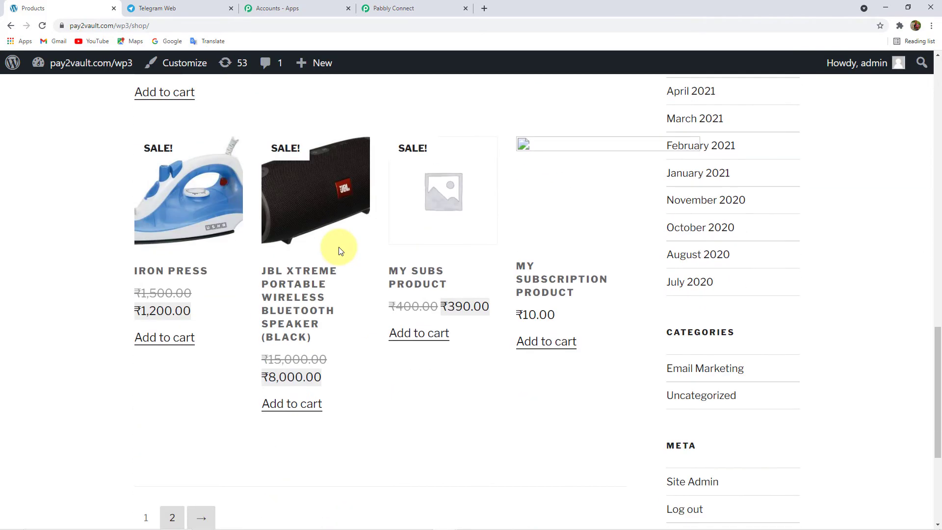
scroll(339, 251, "up", 11)
scroll(339, 251, "up", 5)
scroll(337, 248, "down", 15)
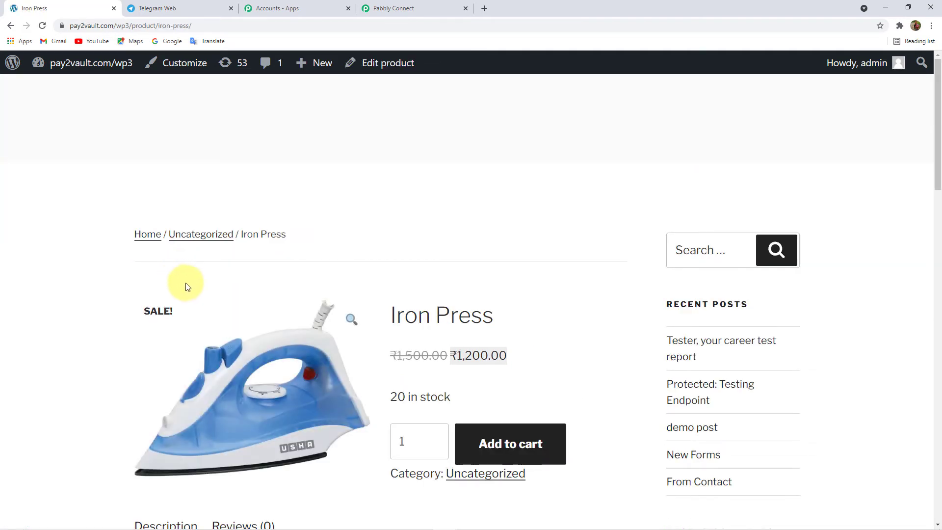
scroll(304, 294, "down", 4)
left_click(519, 260)
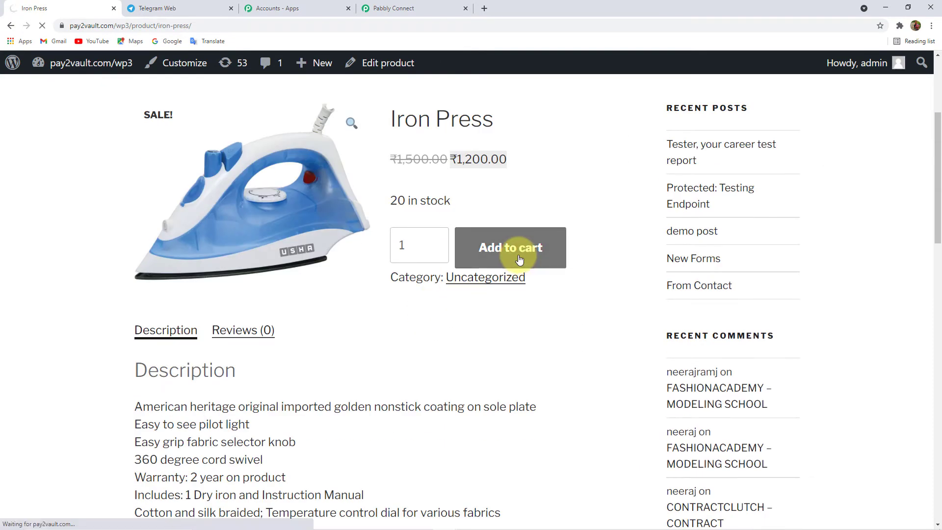
scroll(455, 281, "down", 5)
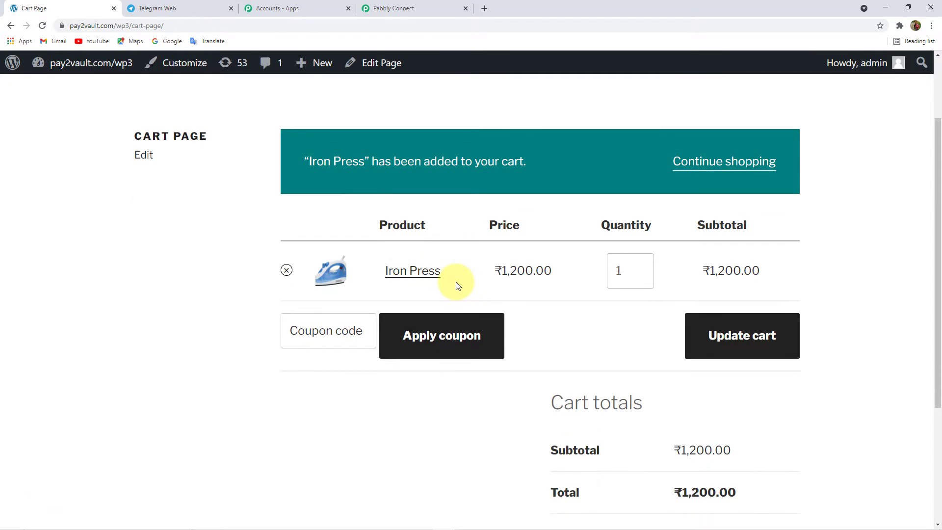
scroll(455, 284, "down", 1)
- Check out and place a ₹1,200.00 cash-on-delivery test order for one Iron Press
left_click(711, 375)
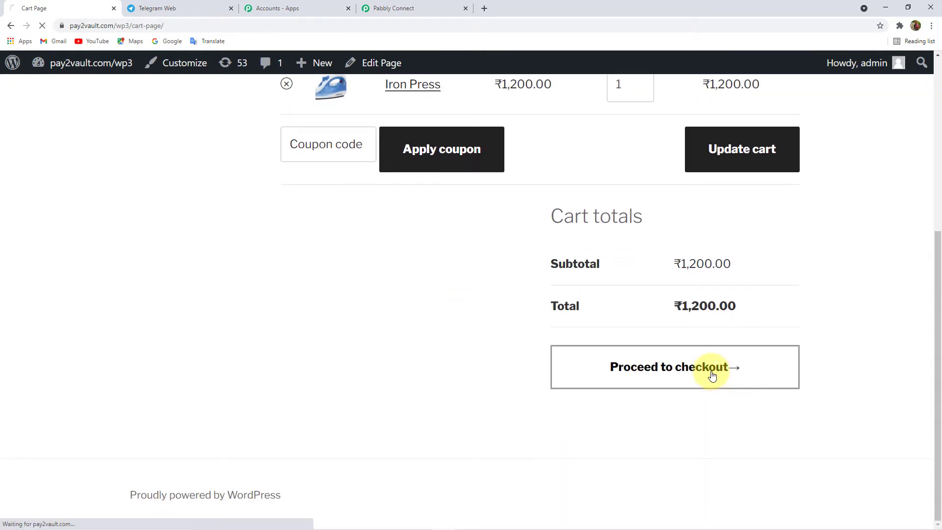
scroll(451, 292, "down", 10)
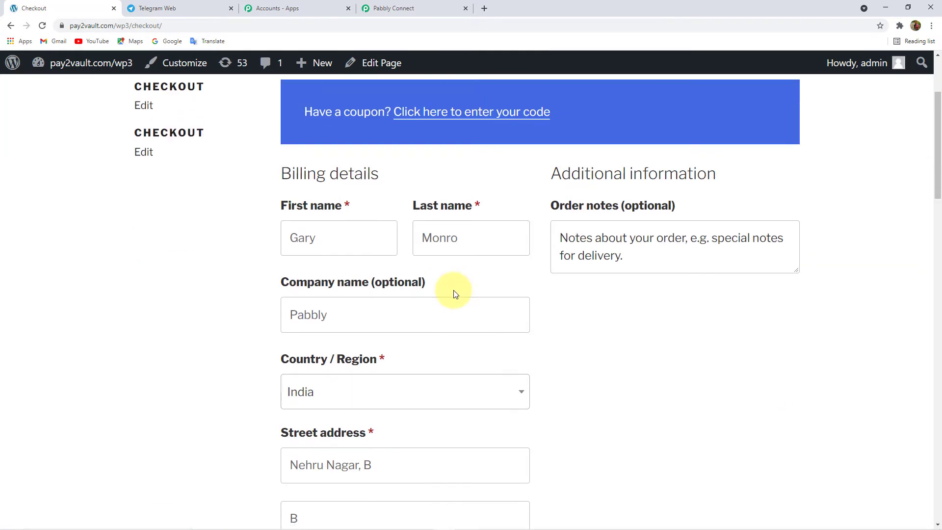
scroll(454, 293, "down", 5)
scroll(454, 293, "up", 20)
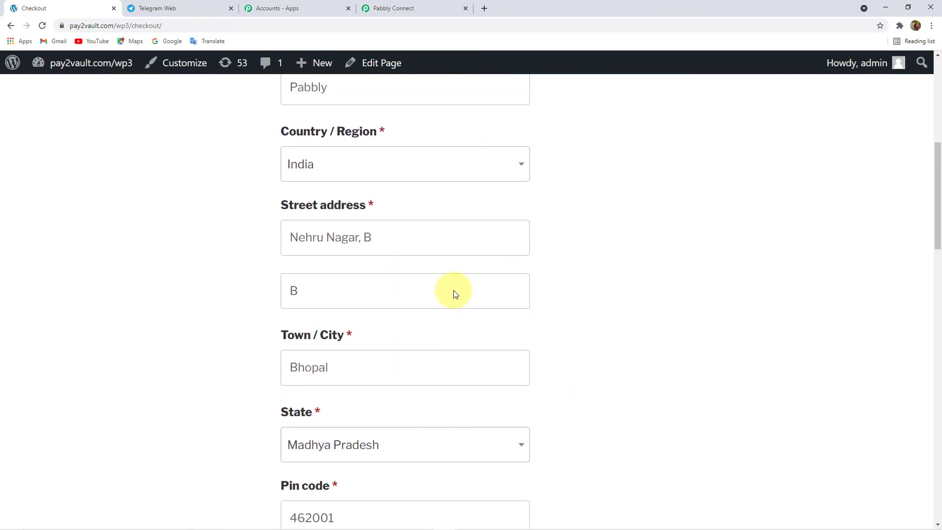
scroll(453, 290, "down", 4)
left_click(330, 191)
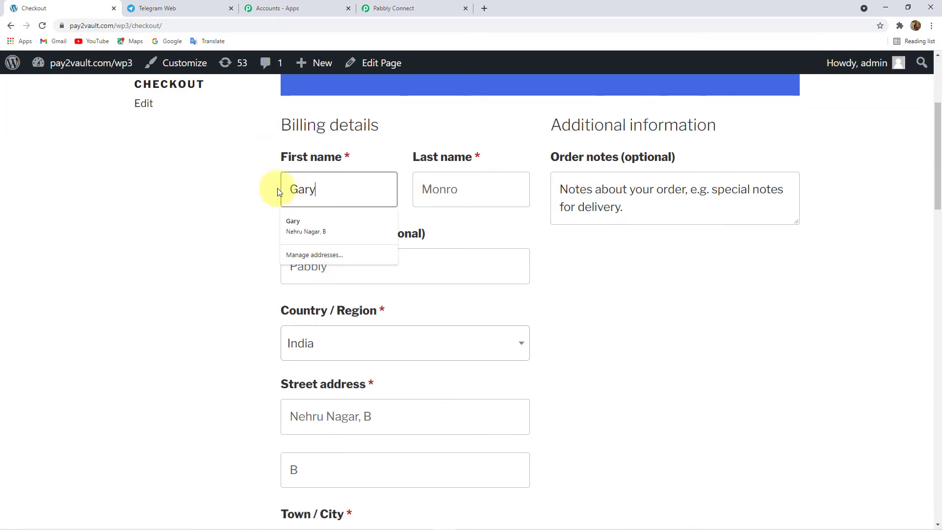
left_click(471, 189)
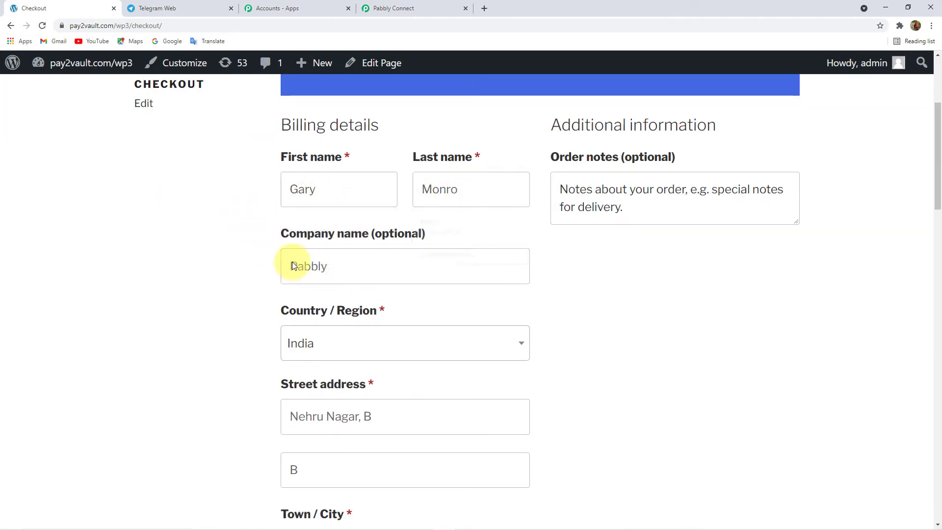
left_click(313, 267)
scroll(240, 268, "down", 4)
scroll(229, 214, "up", 4)
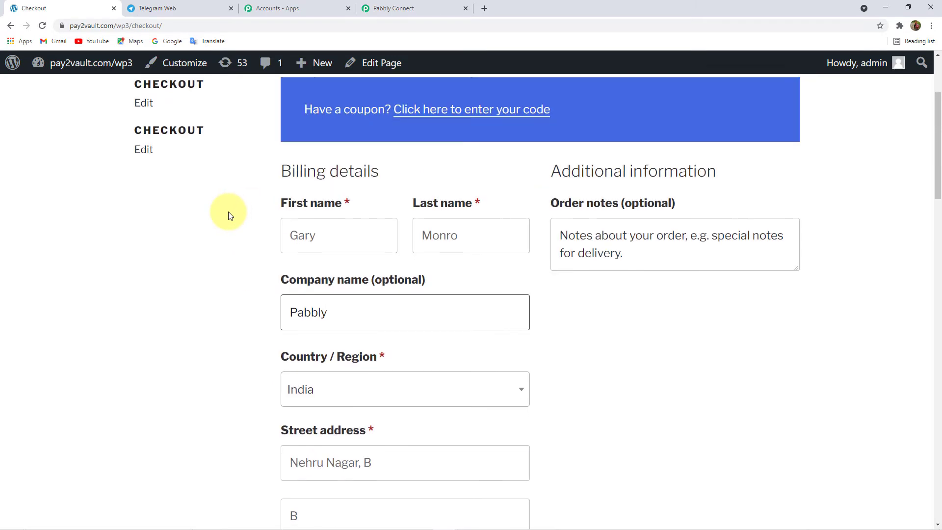
scroll(398, 322, "down", 1)
left_click(385, 300)
left_click(219, 293)
scroll(219, 292, "down", 3)
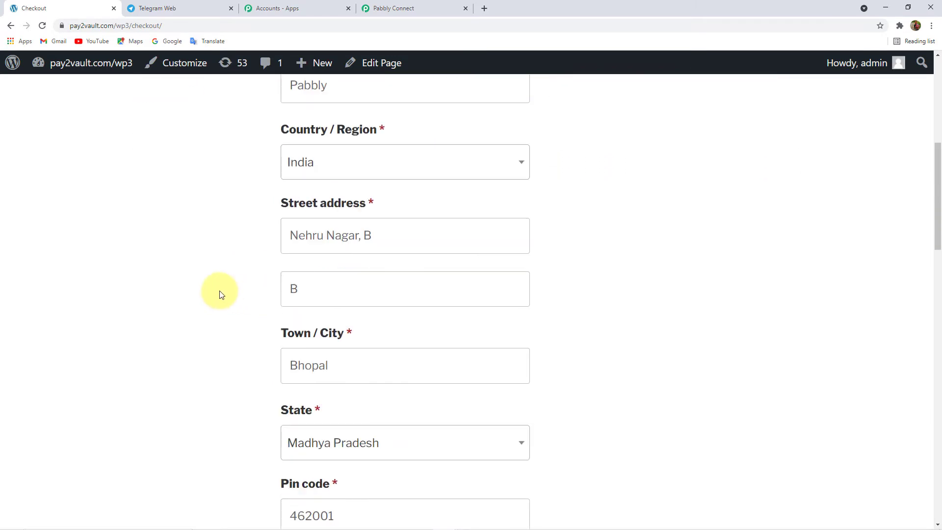
scroll(406, 225, "down", 3)
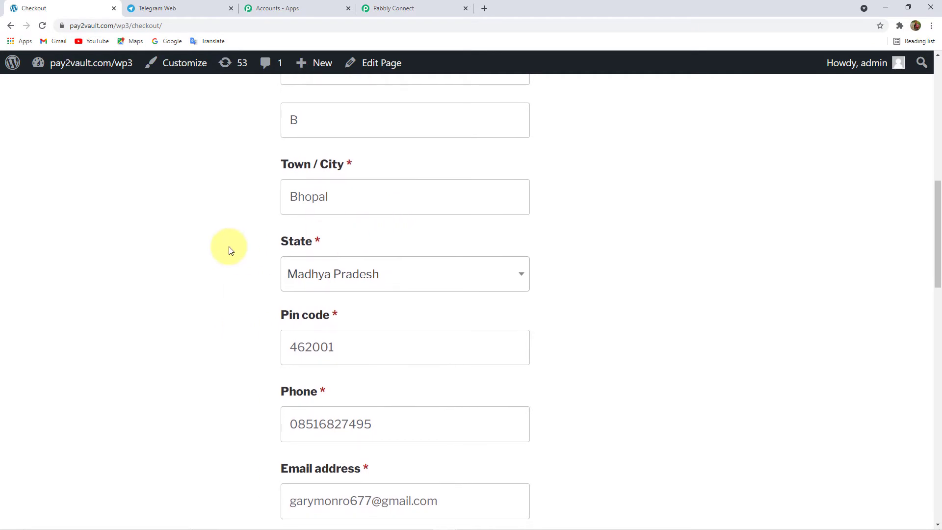
scroll(230, 245, "down", 2)
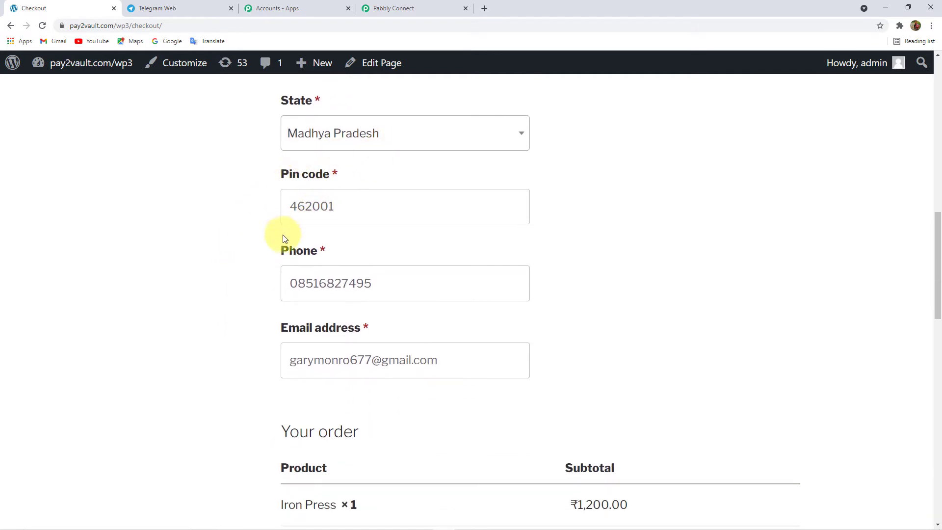
scroll(267, 241, "down", 1)
scroll(216, 287, "down", 2)
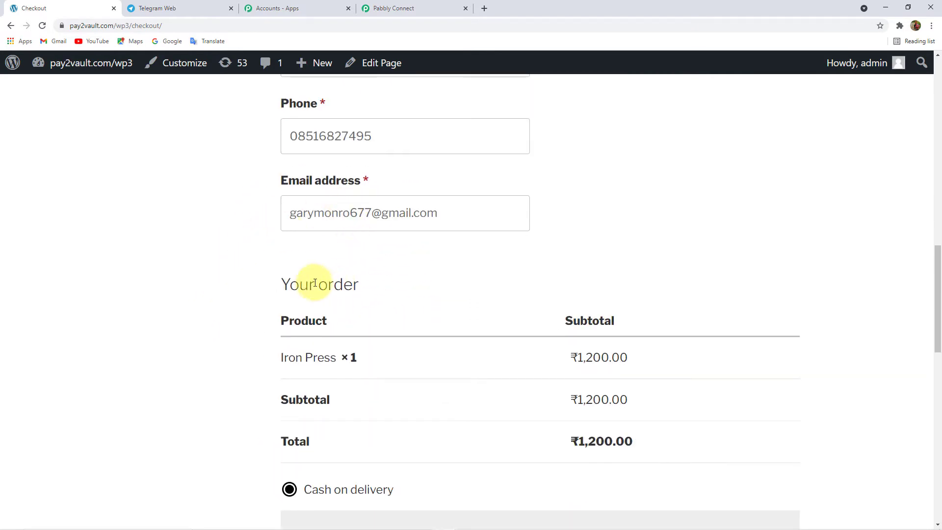
scroll(231, 272, "down", 6)
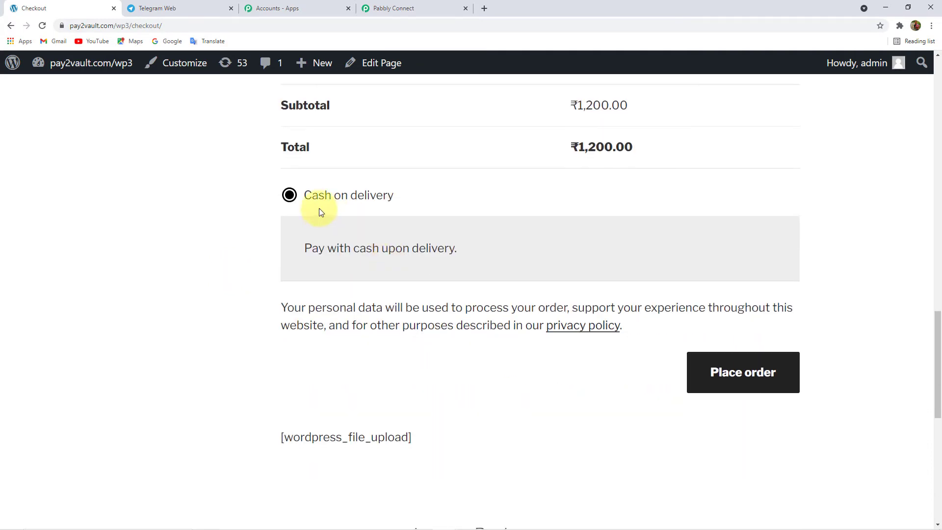
left_click(774, 380)
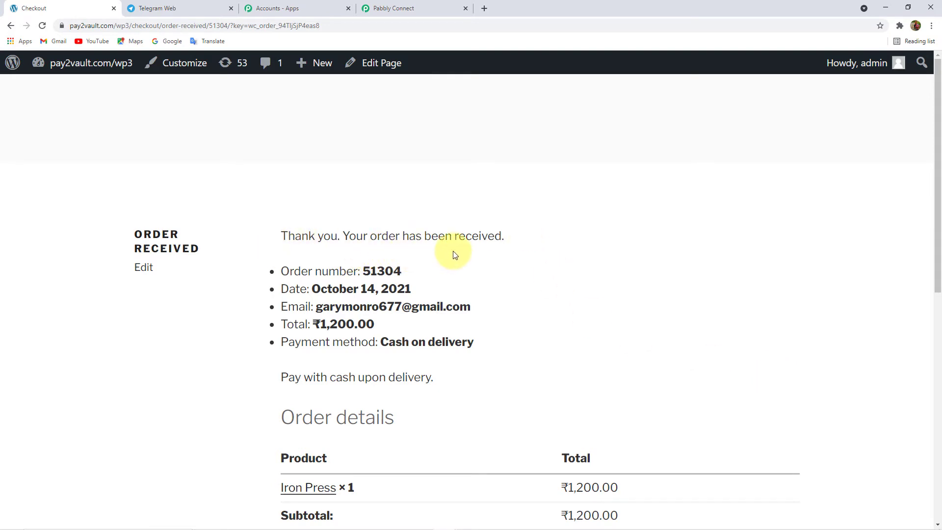
- Review the Order Received page, then go back to the Pabbly Connect workflow
scroll(451, 252, "down", 5)
scroll(443, 267, "up", 3)
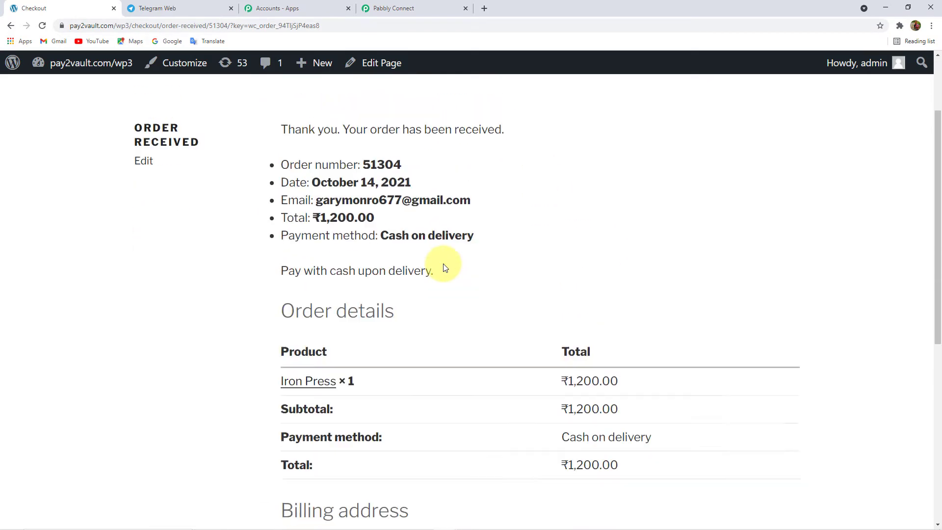
scroll(347, 288, "down", 4)
scroll(327, 295, "down", 4)
scroll(328, 294, "up", 9)
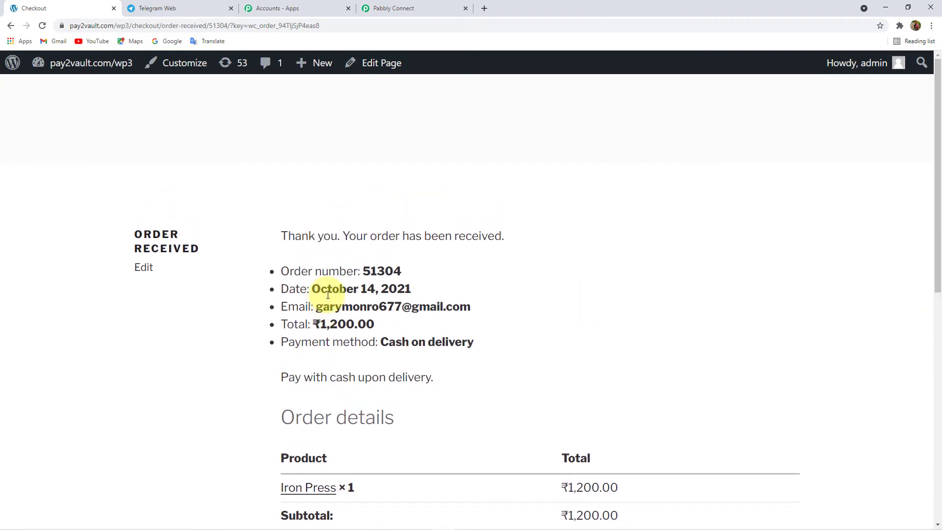
left_click(412, 8)
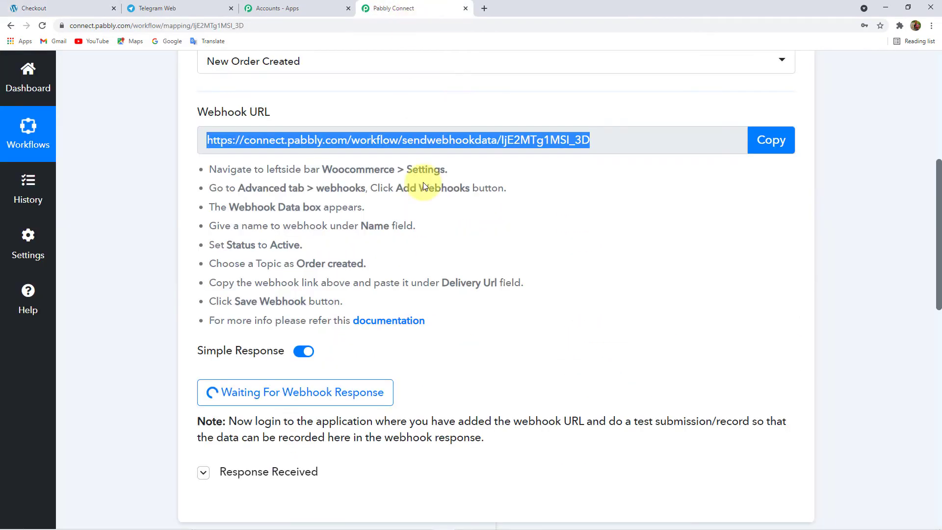
- Expand the WooCommerce trigger's received webhook response from the test order
scroll(548, 328, "down", 4)
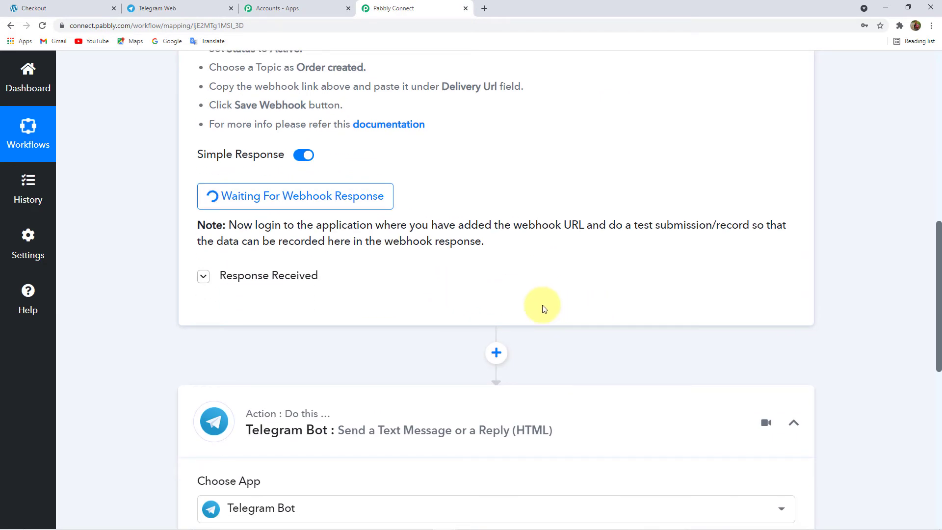
left_click(287, 281)
left_click(287, 277)
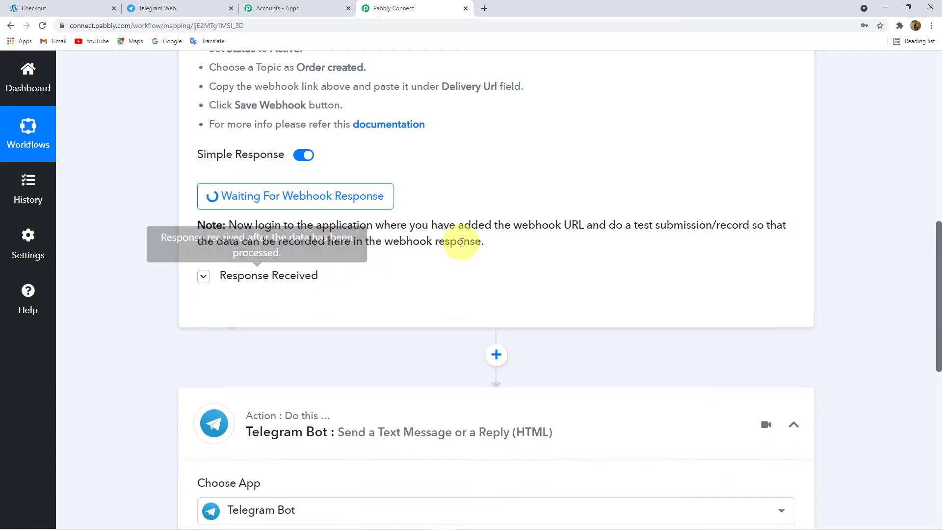
scroll(467, 250, "up", 3)
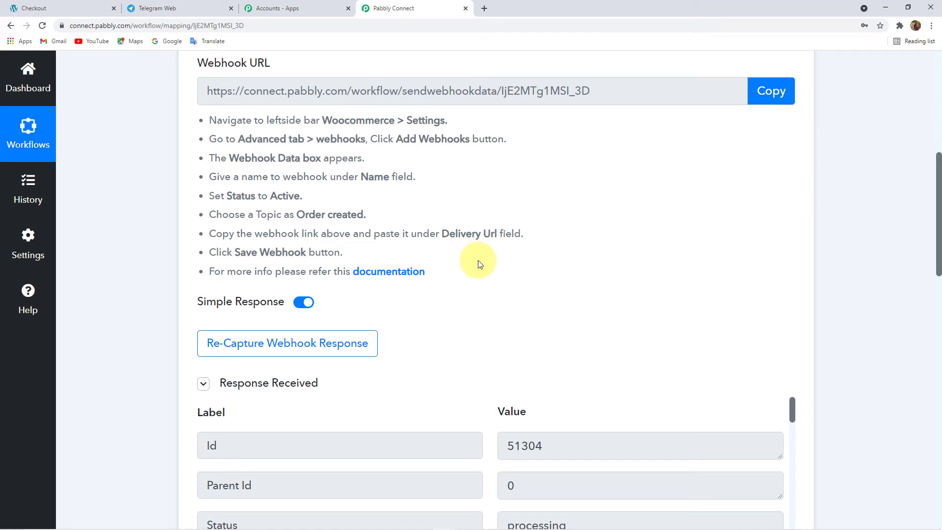
- Review the captured order, billing, shipping and meta data fields down to the Telegram Bot action
scroll(515, 283, "down", 8)
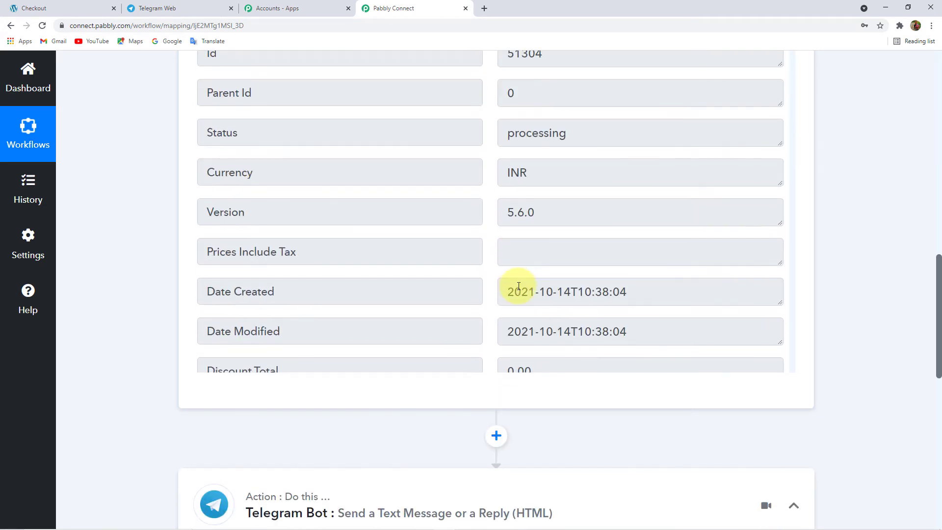
scroll(518, 286, "up", 4)
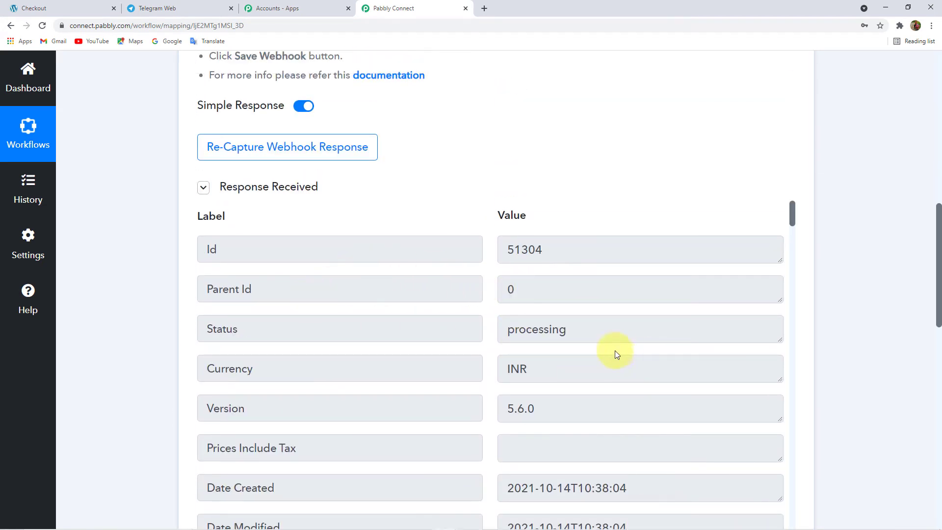
scroll(612, 350, "down", 8)
scroll(576, 350, "down", 3)
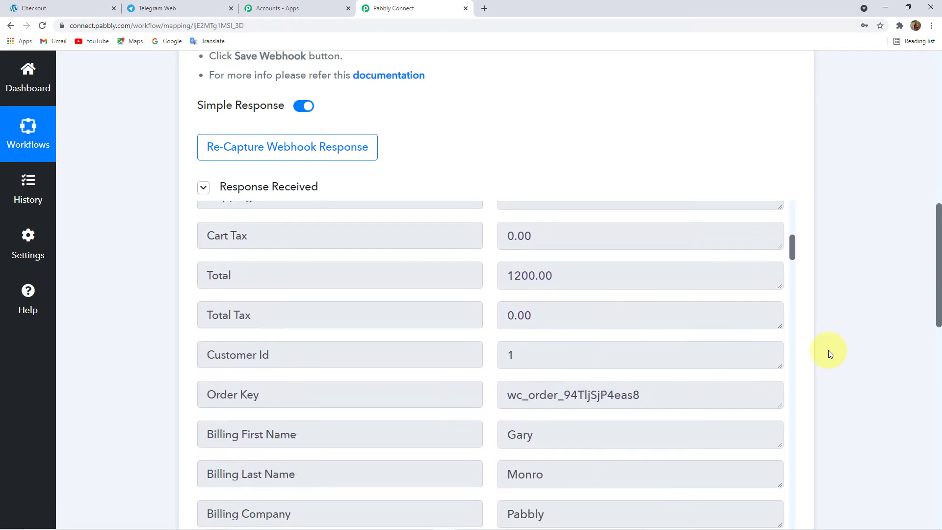
scroll(828, 350, "down", 2)
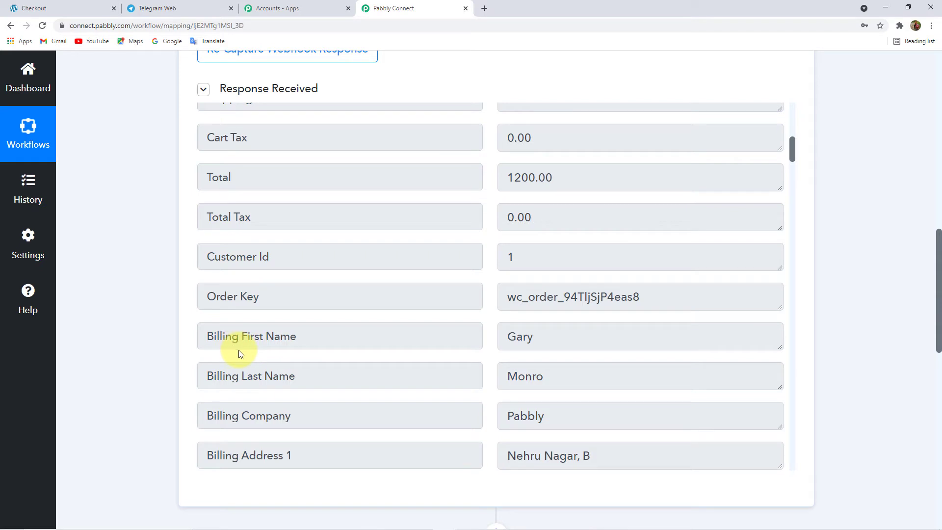
scroll(451, 372, "down", 1)
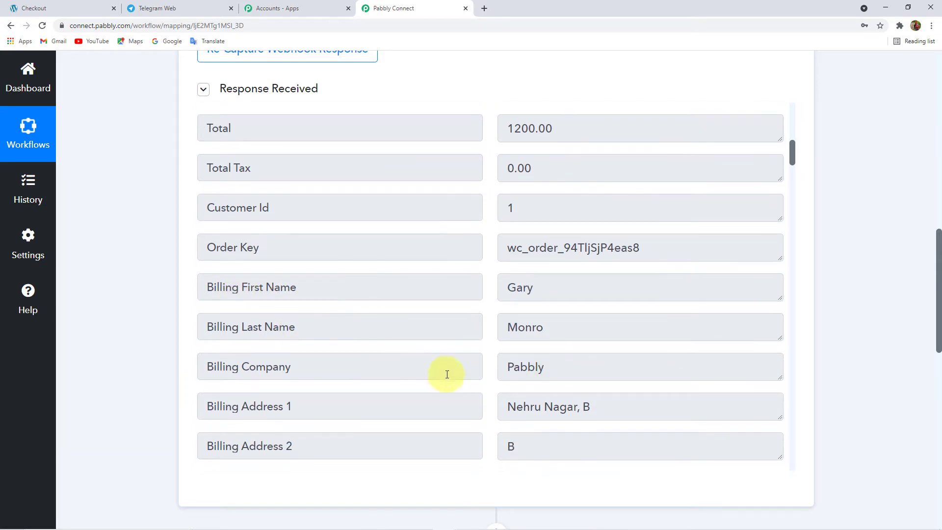
scroll(368, 370, "down", 1)
scroll(323, 373, "down", 2)
scroll(264, 338, "down", 2)
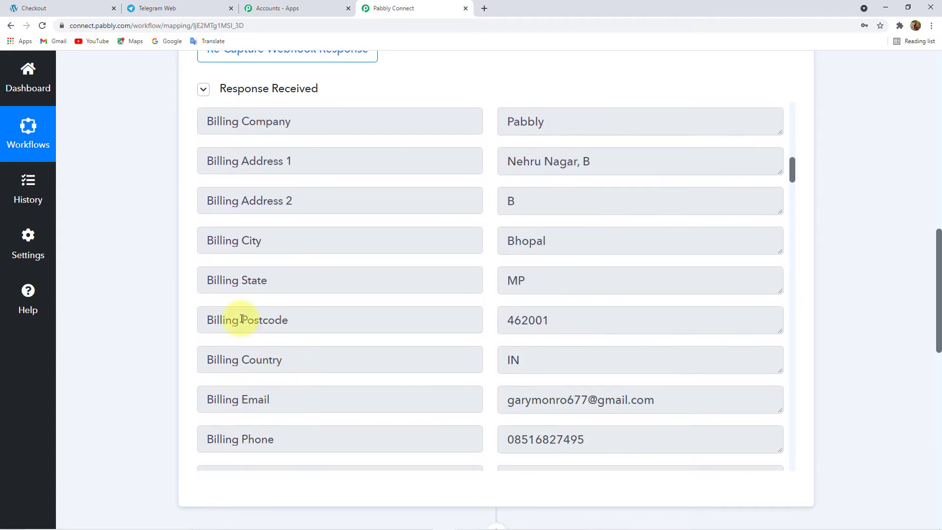
scroll(333, 346, "down", 12)
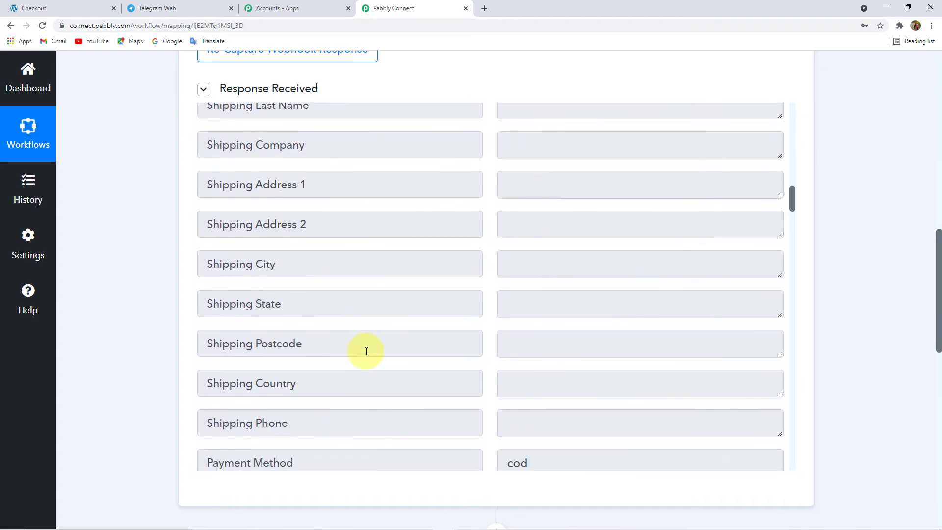
scroll(367, 351, "down", 20)
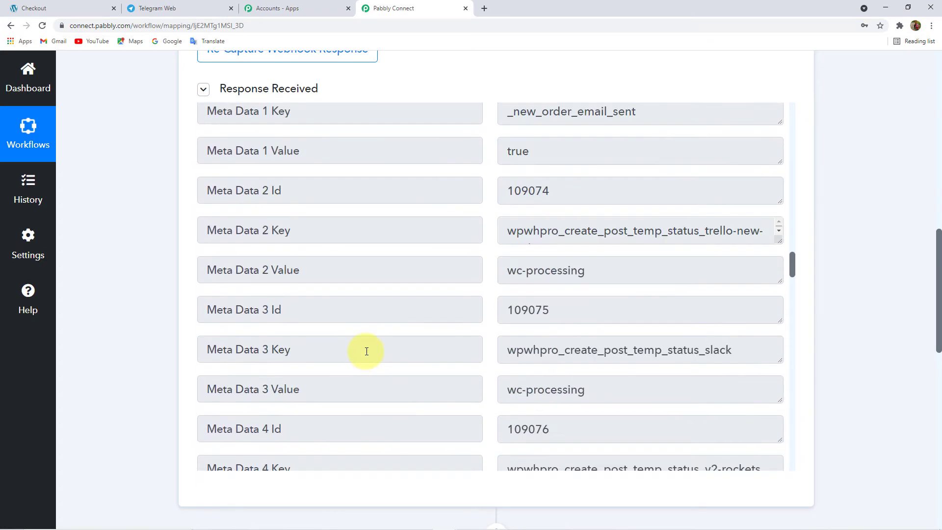
scroll(366, 351, "down", 10)
scroll(366, 351, "up", 9)
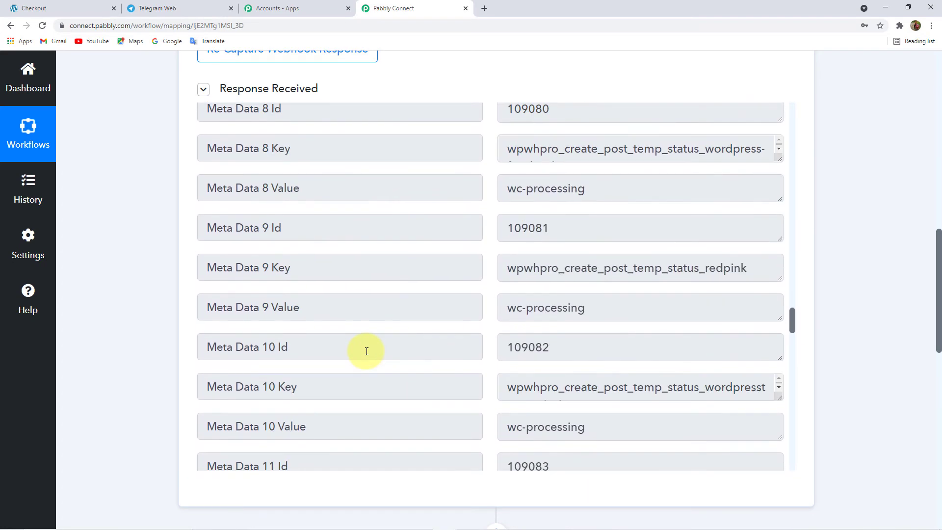
scroll(366, 351, "up", 10)
scroll(179, 294, "up", 8)
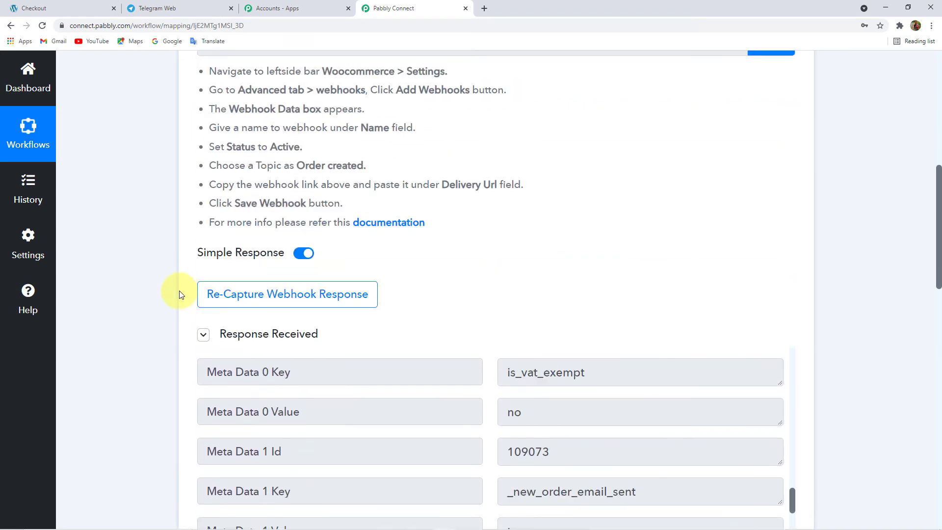
scroll(179, 294, "up", 3)
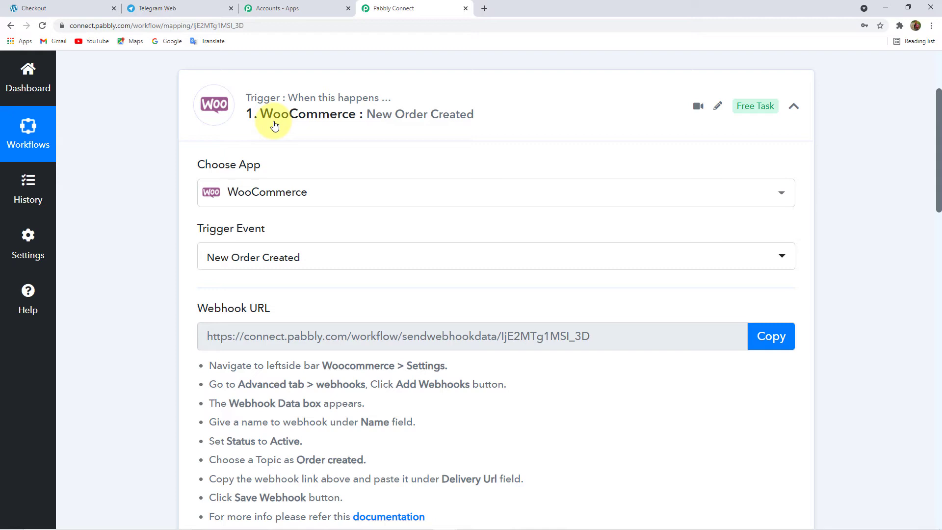
scroll(273, 147, "down", 5)
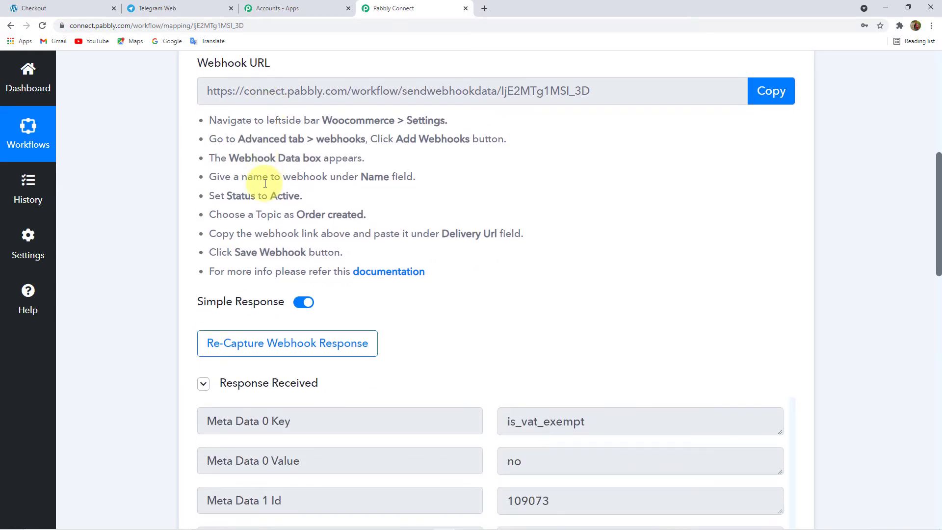
scroll(165, 212, "down", 7)
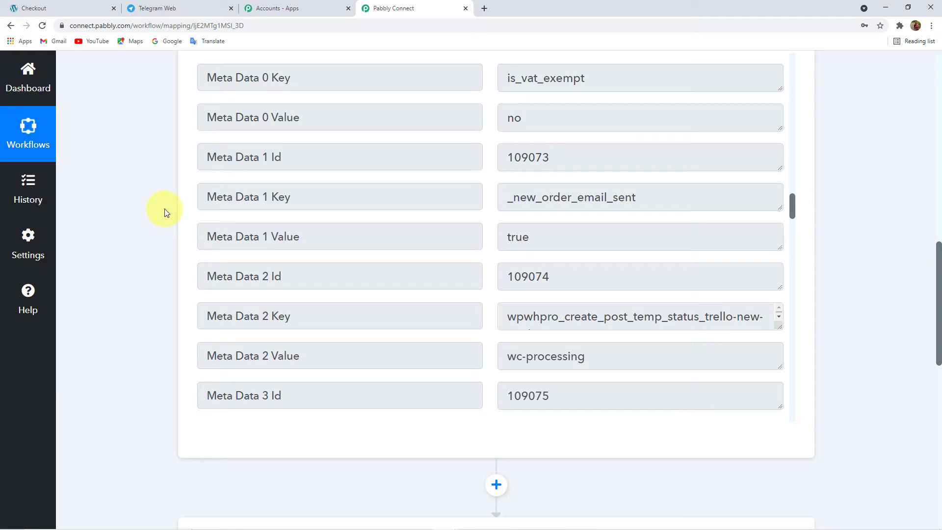
scroll(164, 208, "down", 7)
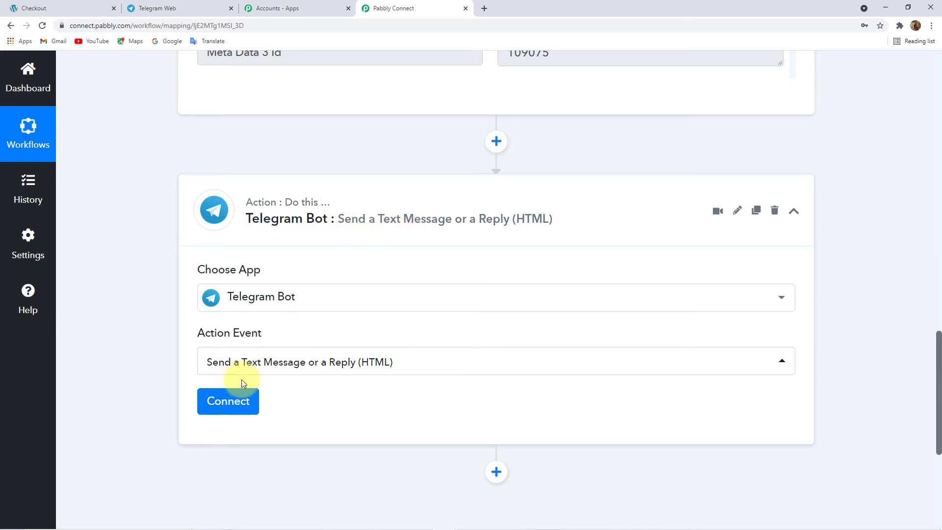
- Add a new Telegram Bot #19 connection, read its bot token instructions, and switch to Telegram Web
left_click(227, 400)
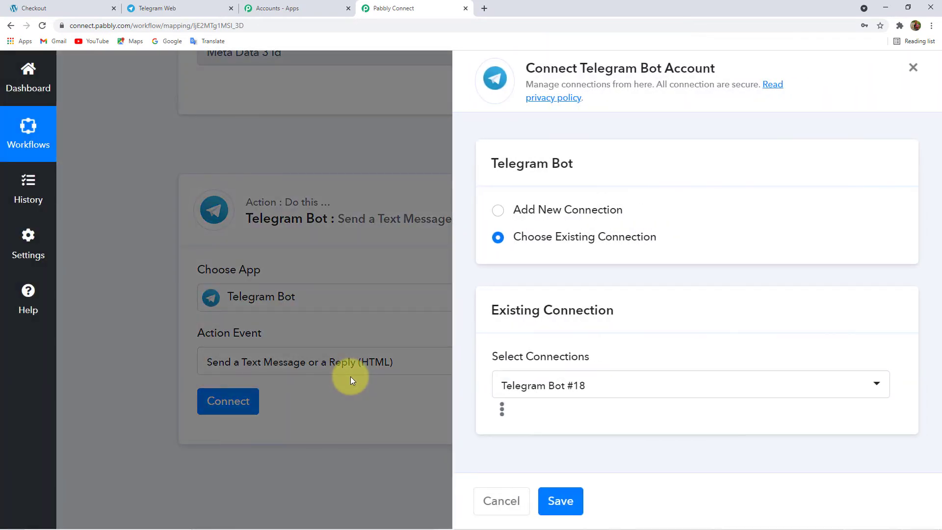
left_click(560, 211)
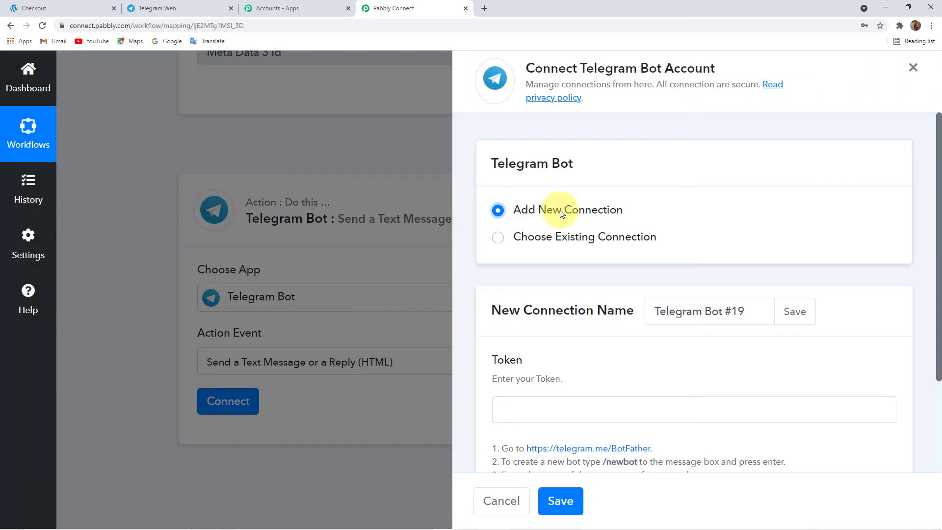
scroll(558, 281, "down", 3)
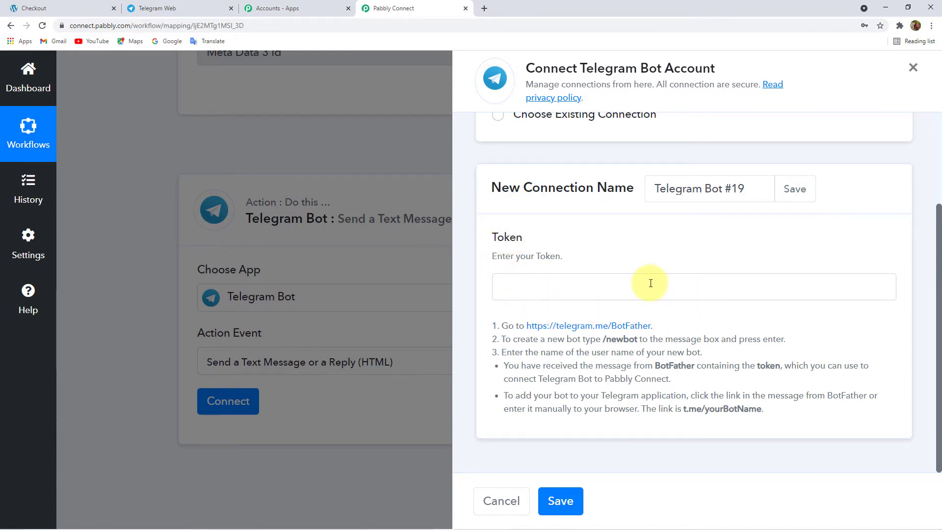
left_click_drag(508, 329, 748, 413)
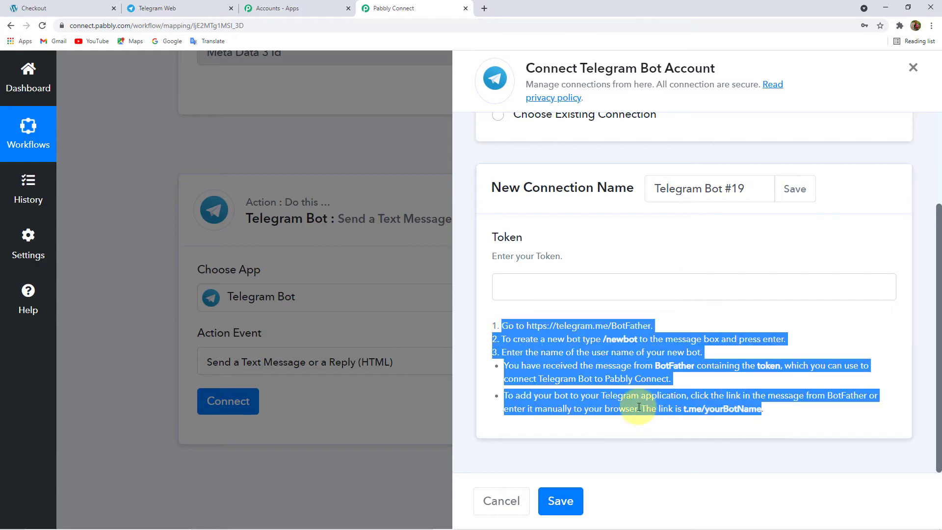
left_click(521, 366)
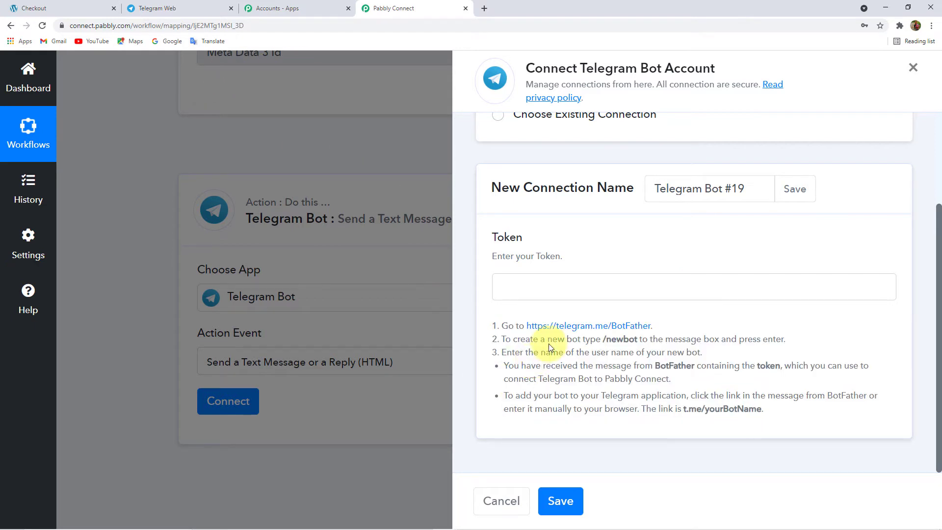
left_click_drag(504, 323, 769, 419)
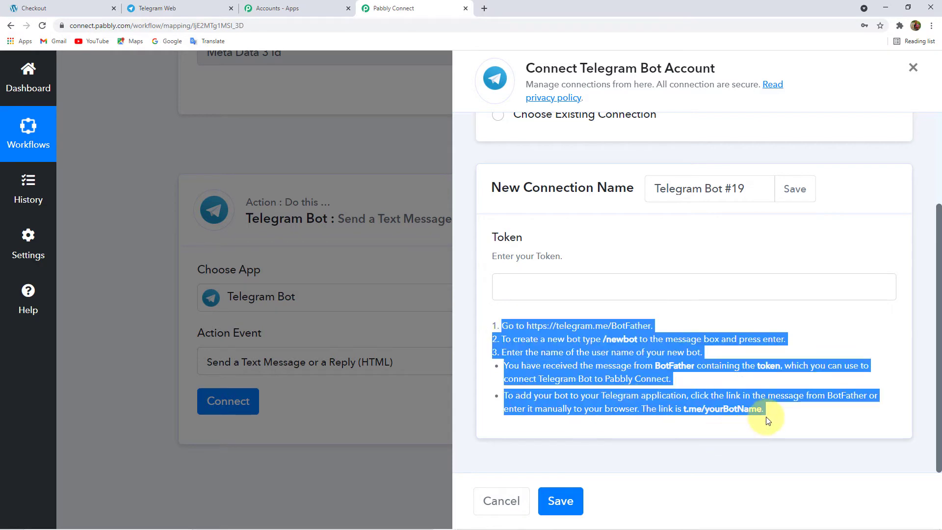
left_click(564, 364)
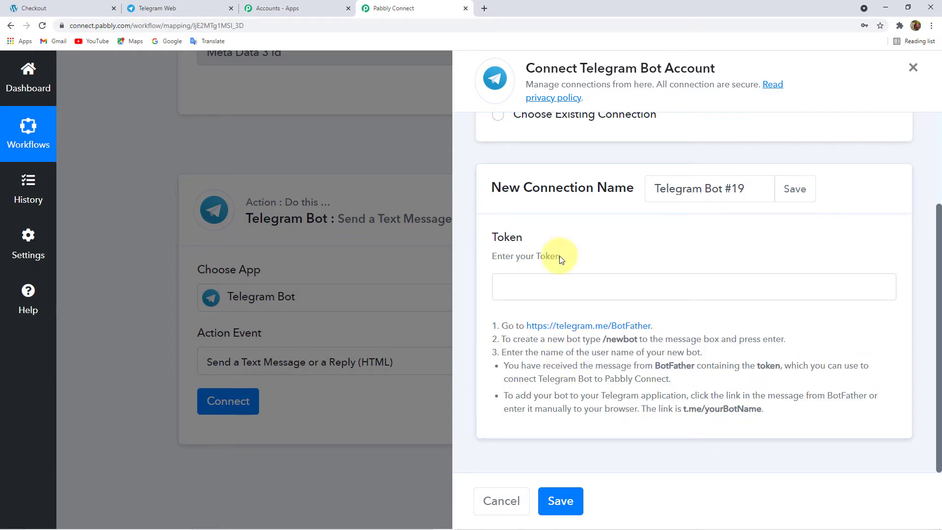
left_click(172, 6)
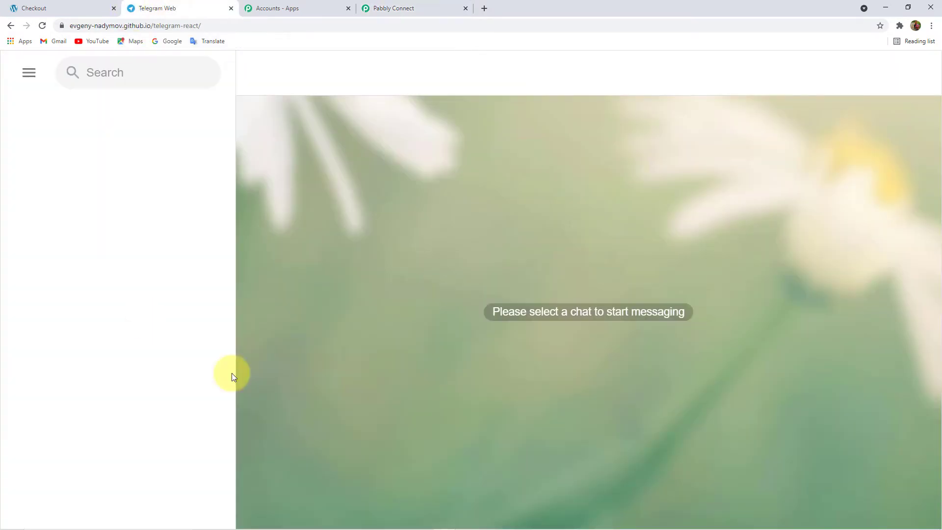
- Search for and open the BotFather chat in Telegram Web
left_click(110, 75)
type("Bo")
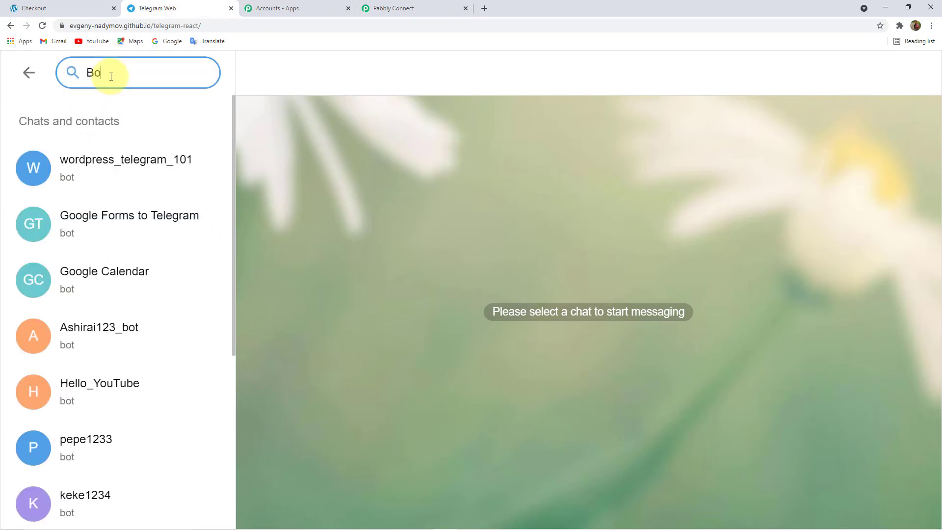
type("tF")
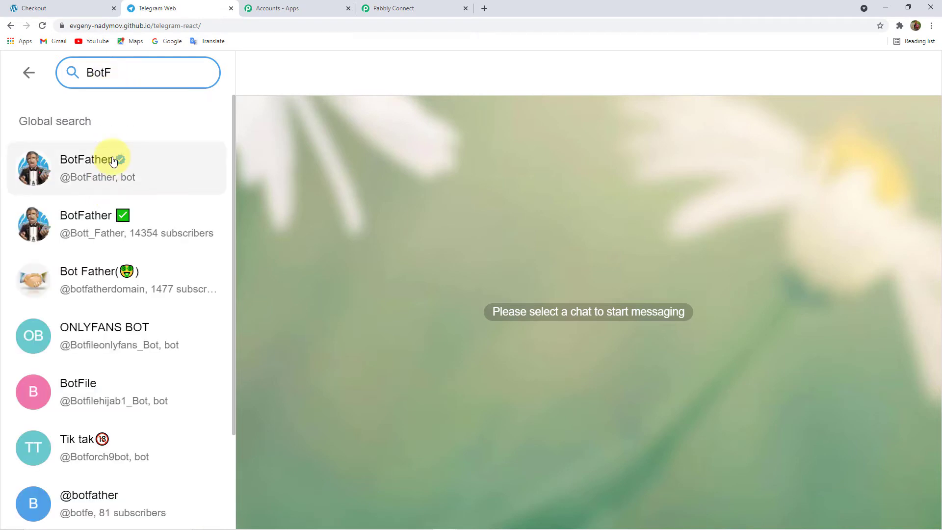
left_click(110, 160)
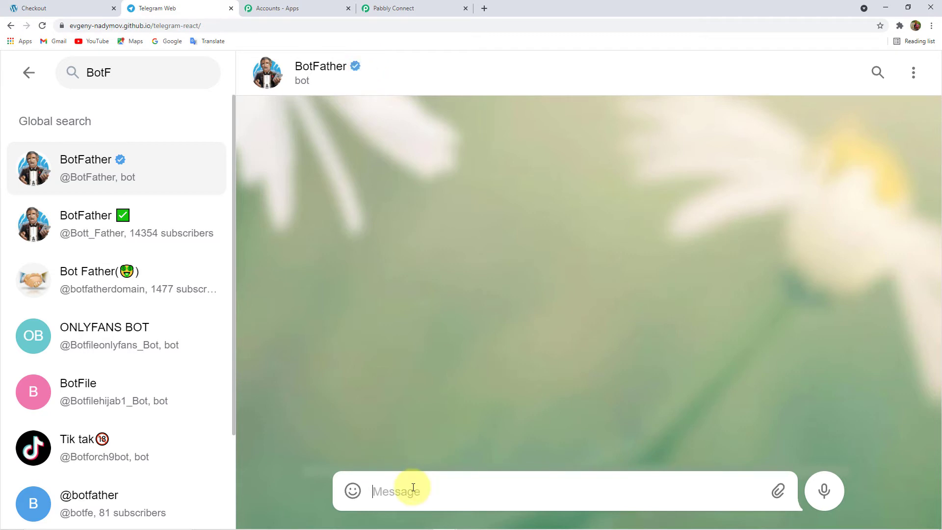
- Send the /newbot command to BotFather
type("/new")
key("BackSpace")
key("BackSpace")
type("/new b")
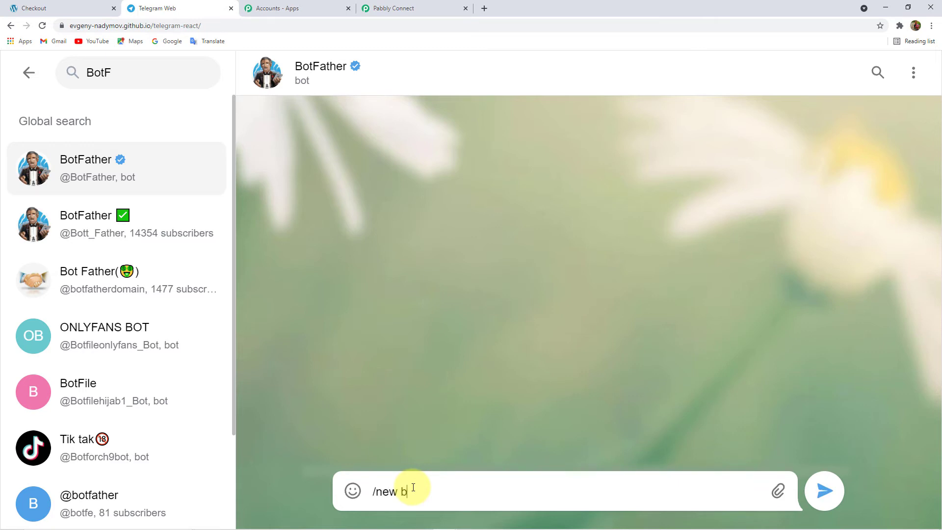
type("ot")
key("Return")
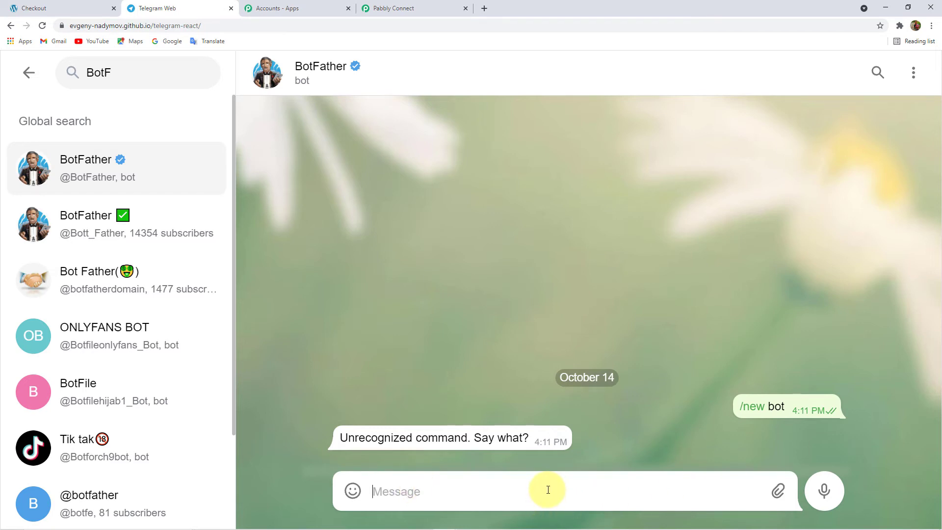
type("\\")
key("BackSpace")
type("\\n")
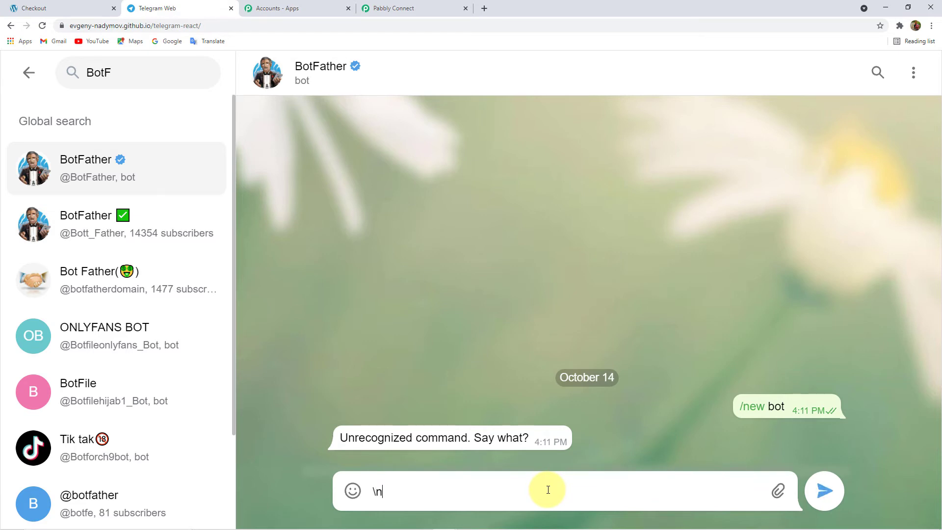
type("ew")
key("BackSpace")
key("BackSpace")
key("BackSpace")
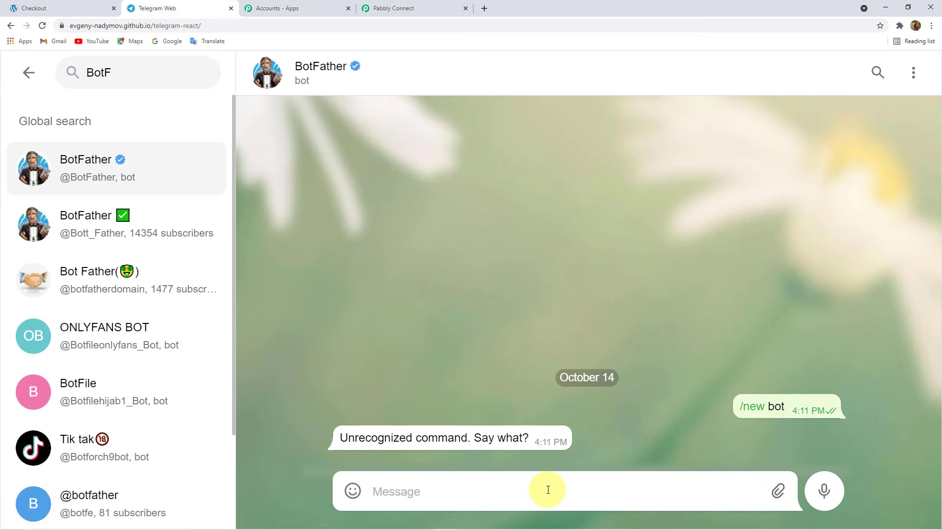
key("Escape")
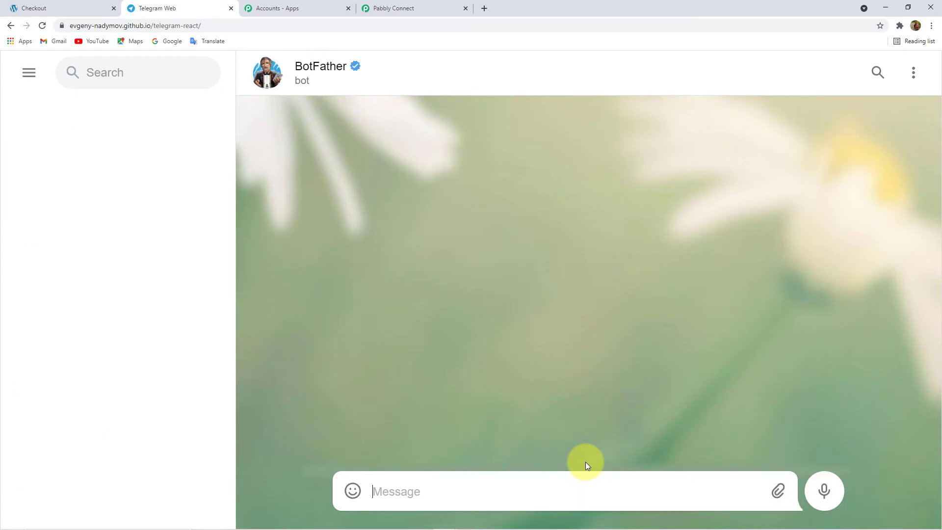
type("/")
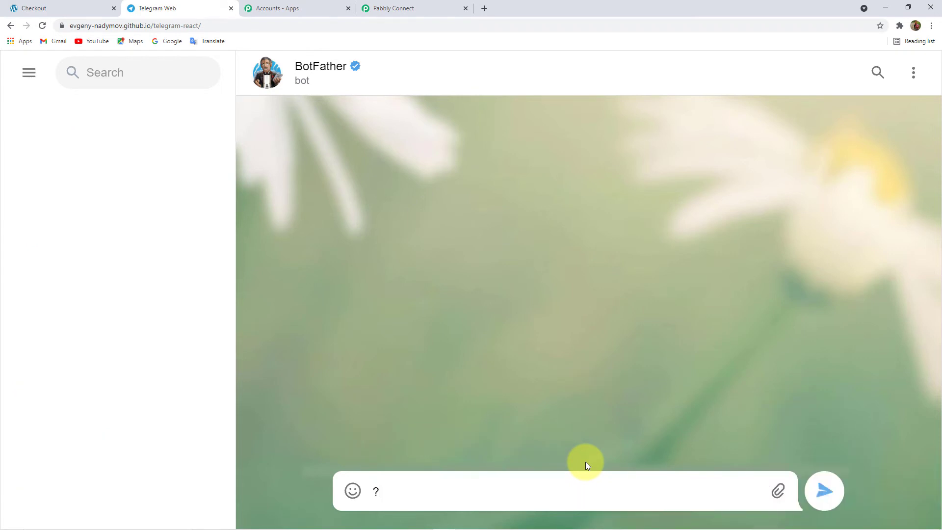
key("BackSpace")
type("/newbot")
key("Return")
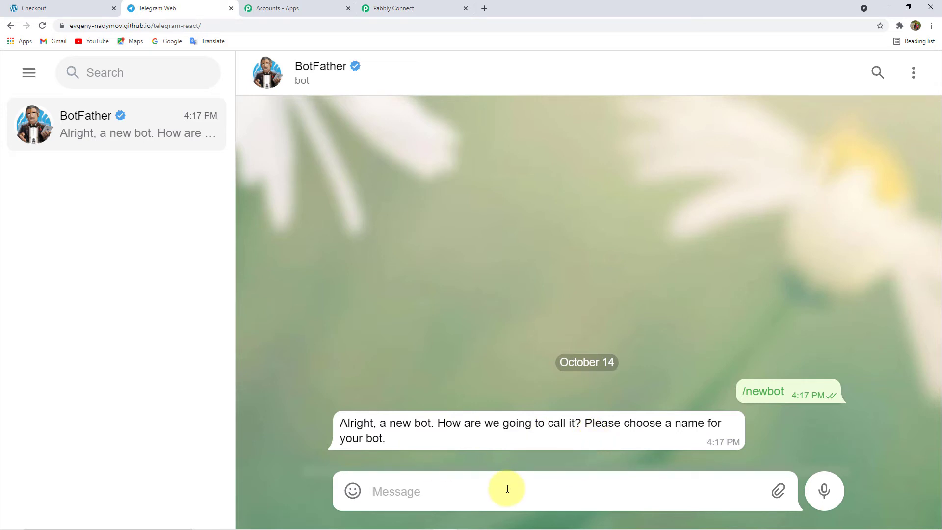
- Name the new bot 'WooCommerce Bot' with username 'WooCommerce_123_bot' to get its API token
type("WooComme")
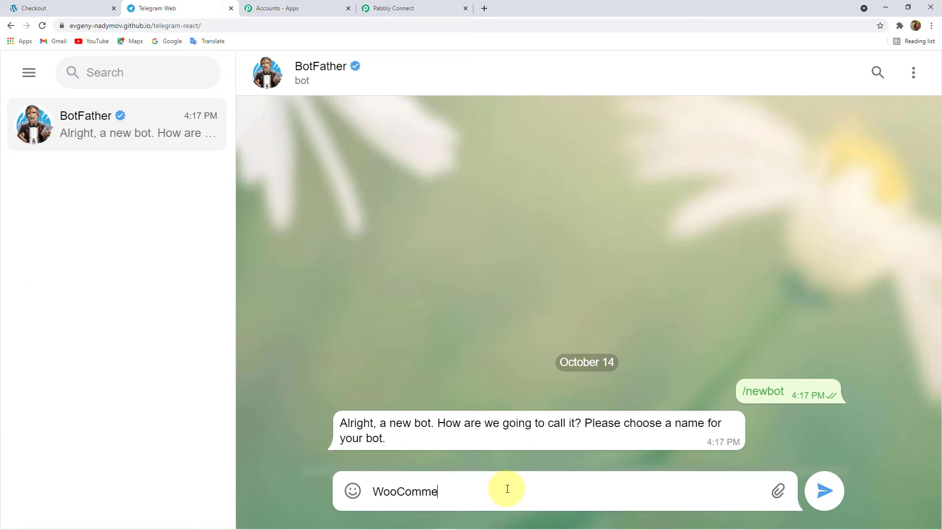
type("rce Bot")
key("Return")
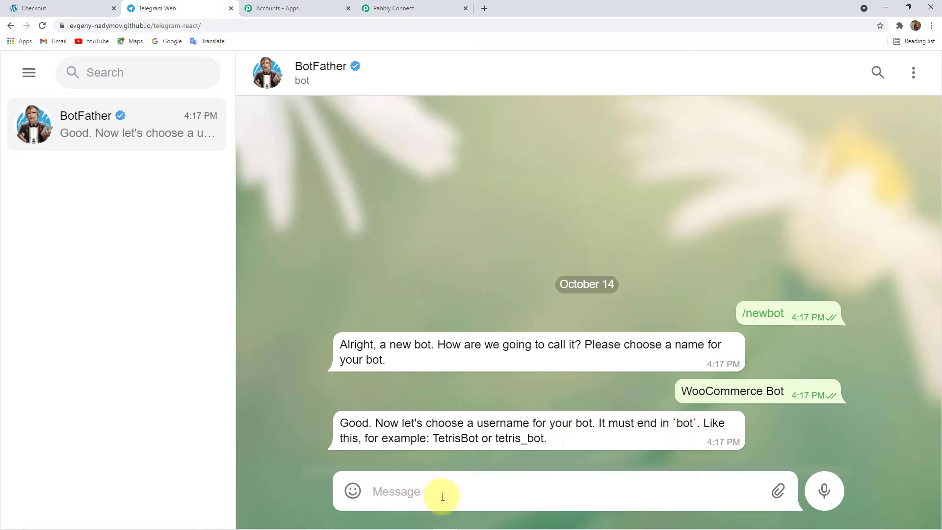
type("WooCommerce_")
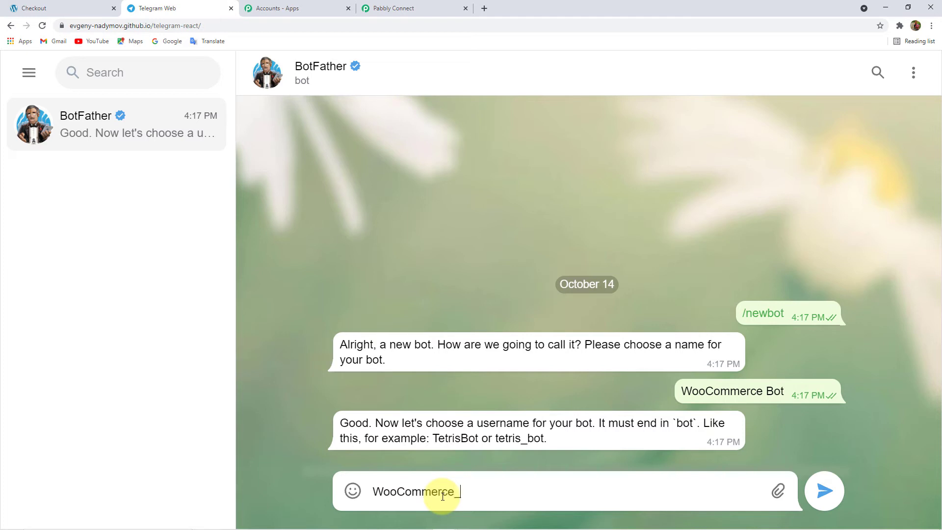
type("123_bot")
key("Return")
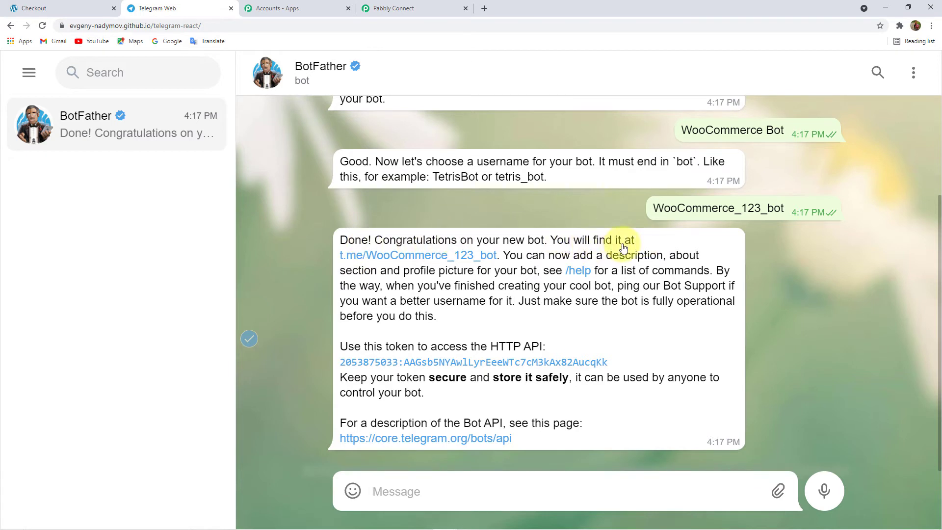
- Open the t.me/WooCommerce_123_bot link in Telegram Desktop and start the WooCommerce Bot chat
left_click(404, 256)
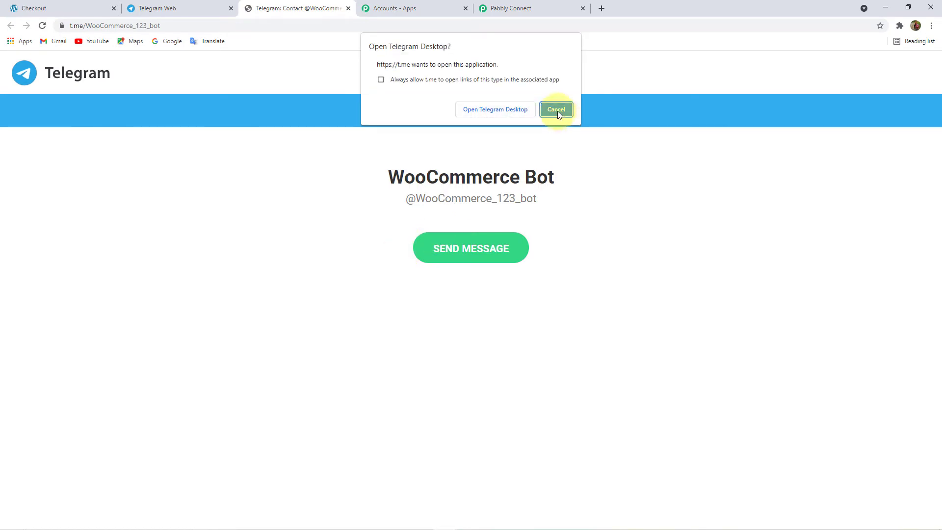
left_click(557, 111)
left_click(181, 9)
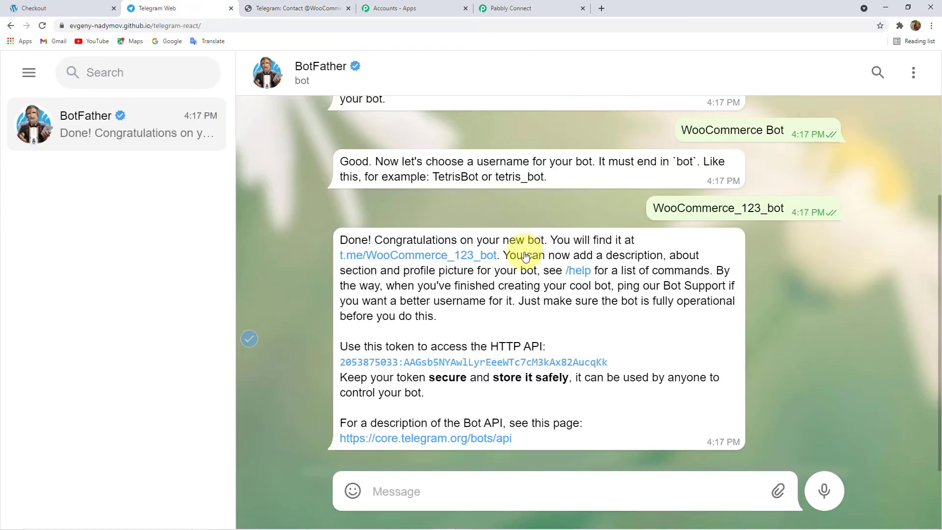
left_click(347, 255)
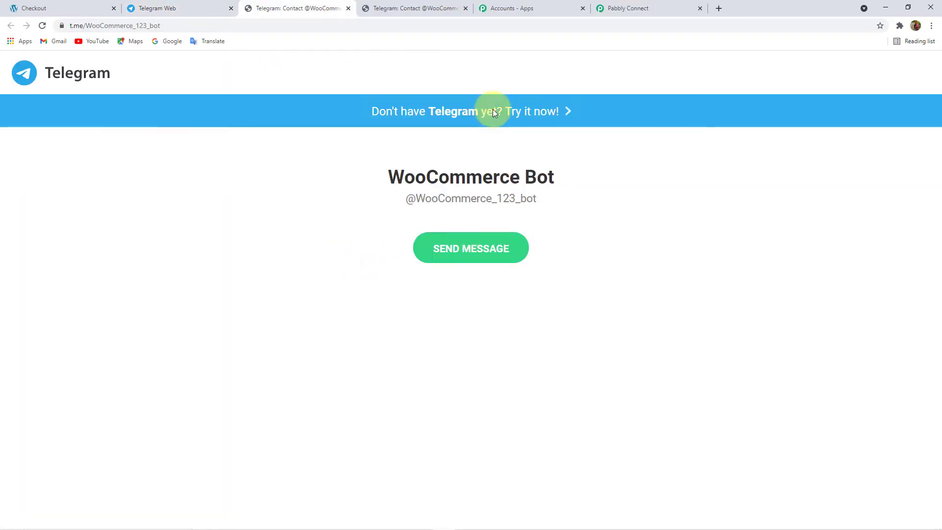
left_click(496, 110)
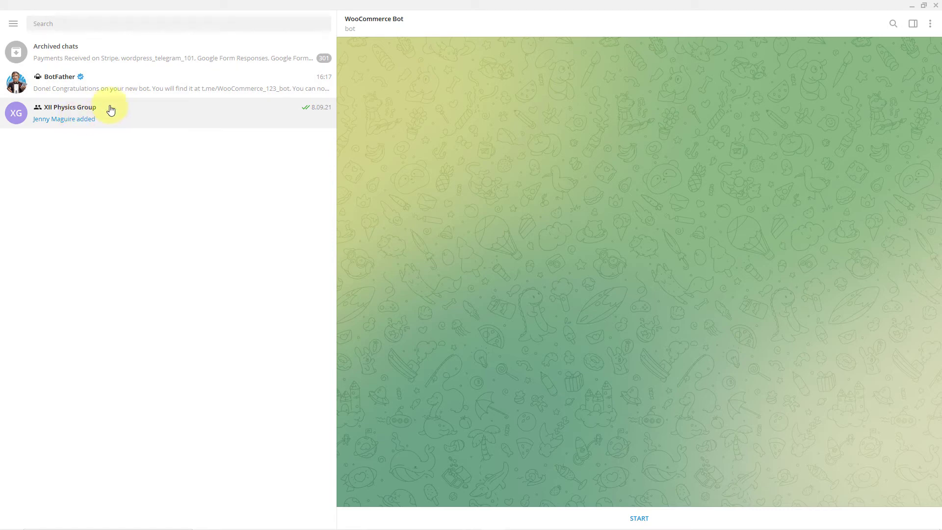
left_click(161, 88)
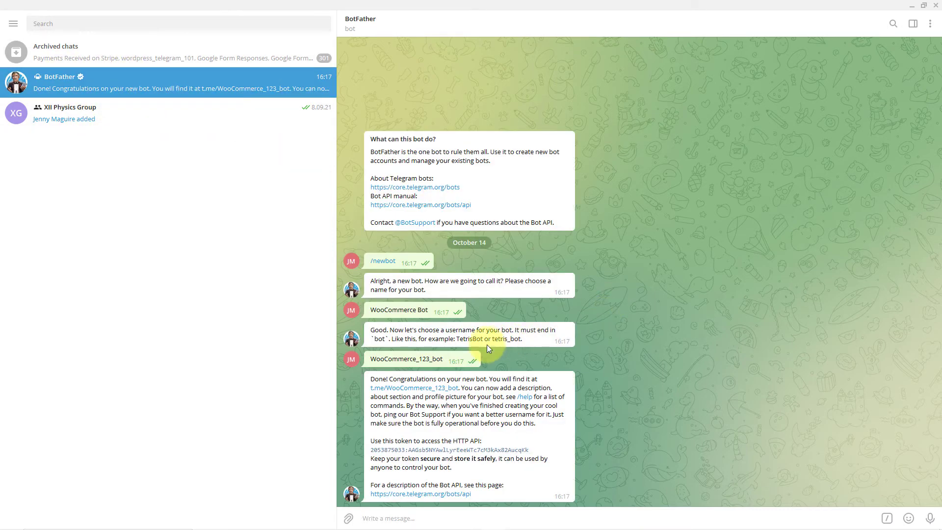
left_click(420, 388)
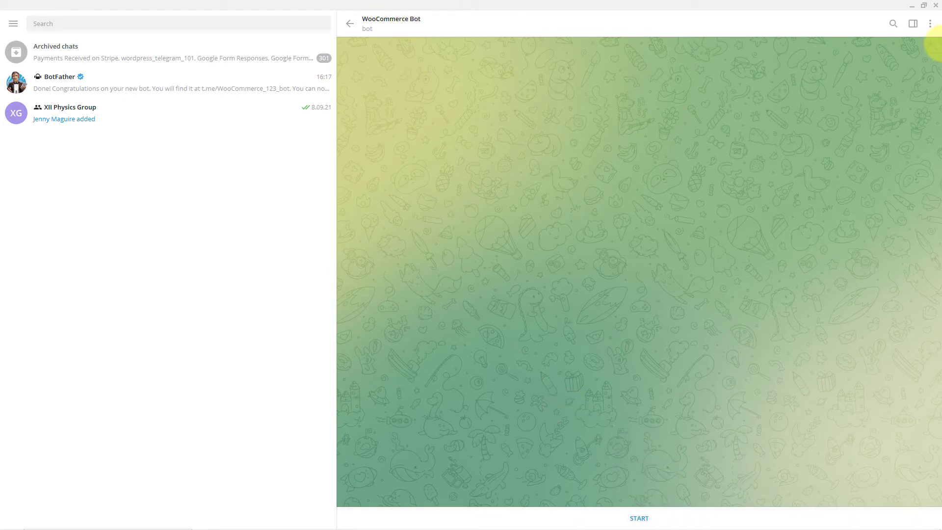
left_click(928, 30)
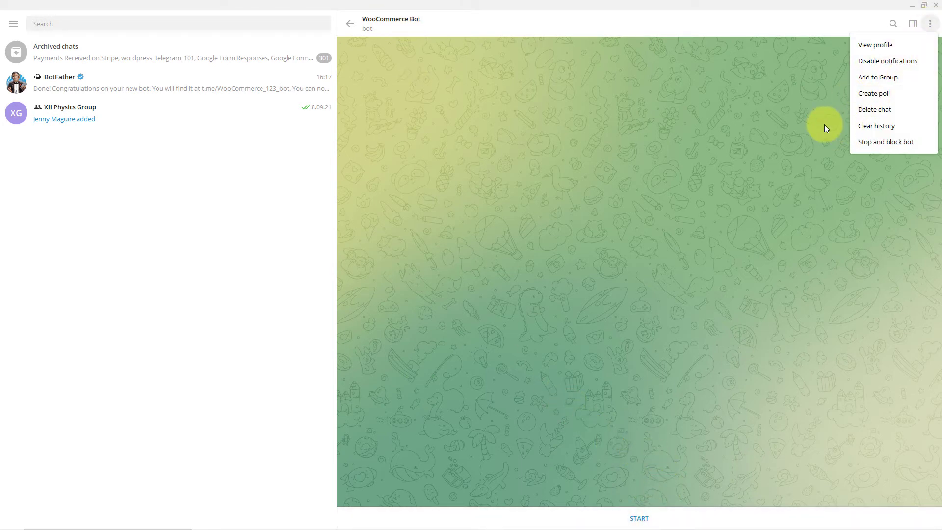
left_click(644, 521)
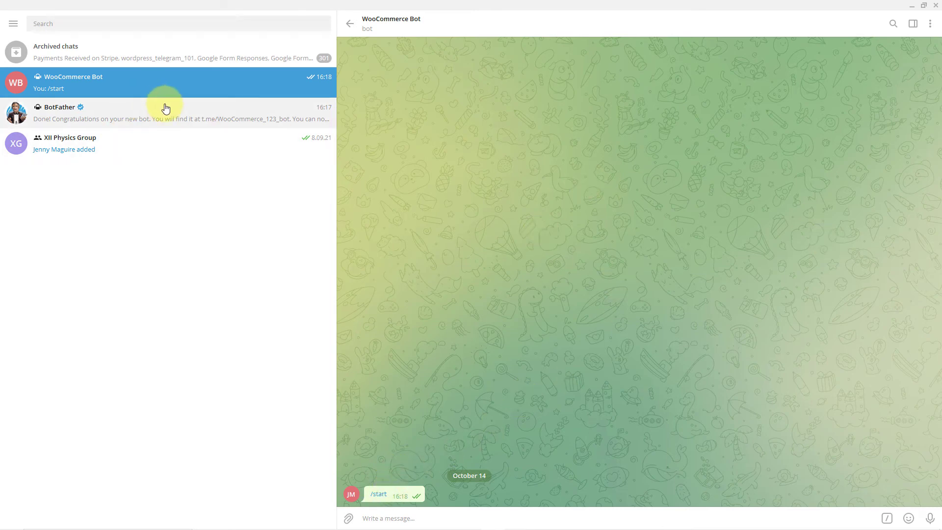
- Copy the new bot's HTTP API token from BotFather's confirmation in Telegram Web
left_click(912, 5)
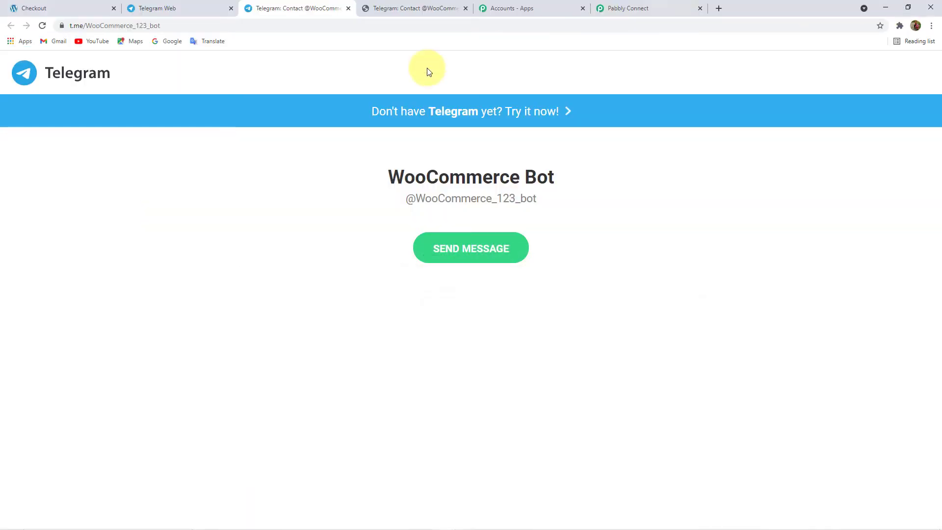
left_click(195, 6)
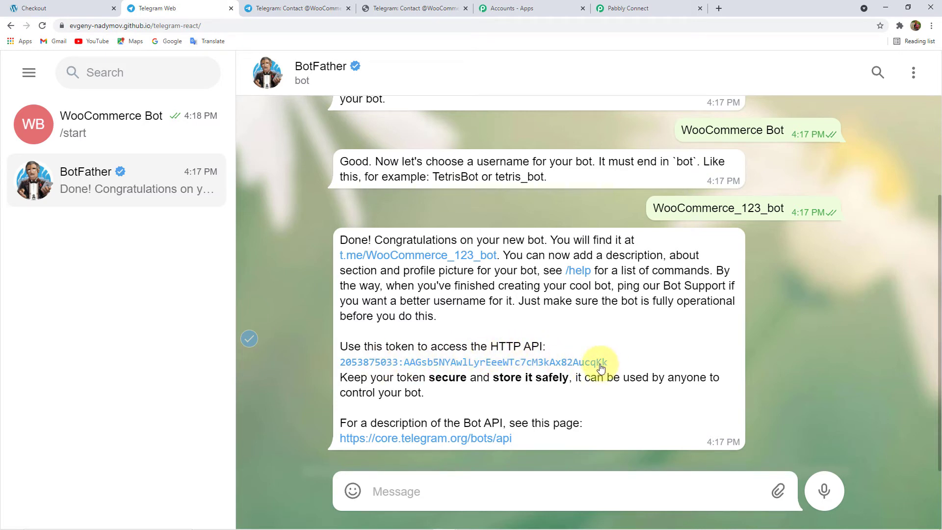
left_click_drag(620, 363, 343, 358)
key("ctrl+c")
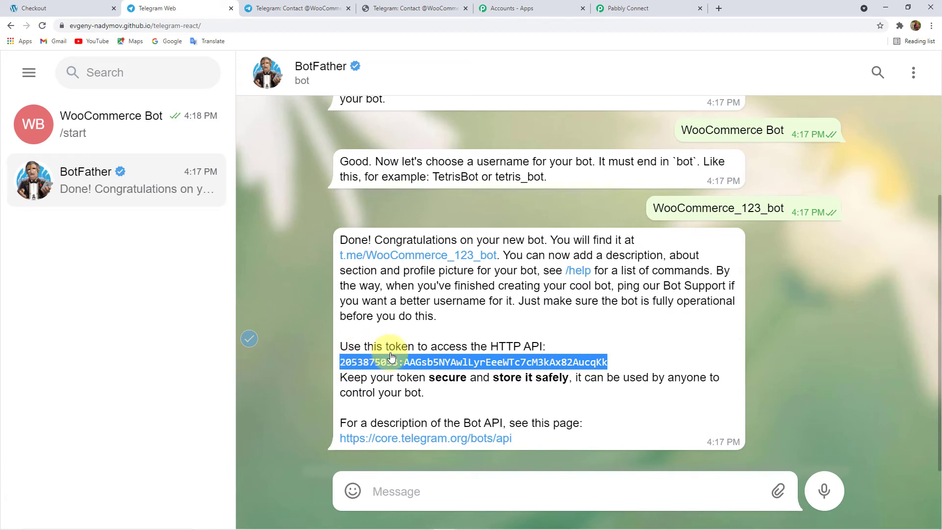
- Paste the bot's API token into the new Telegram Bot connection and save it
left_click(658, 6)
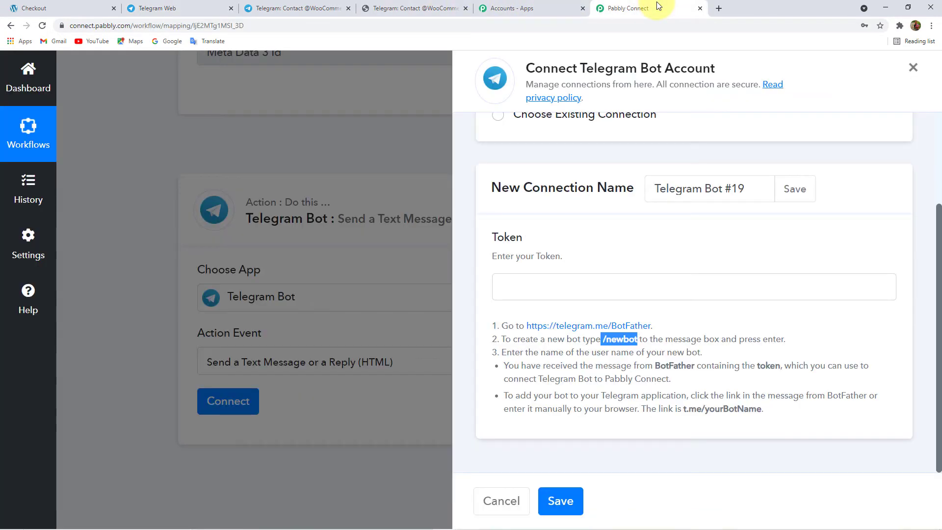
left_click(538, 287)
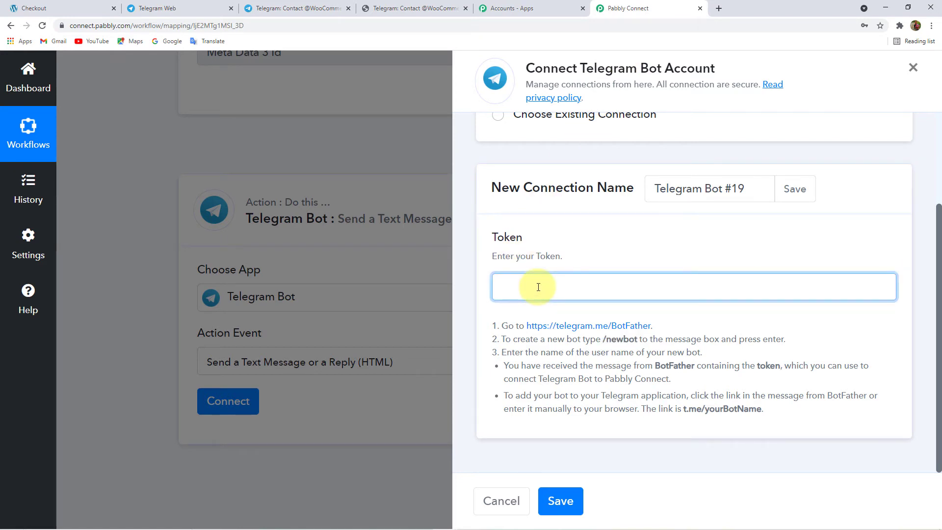
key("ctrl+v")
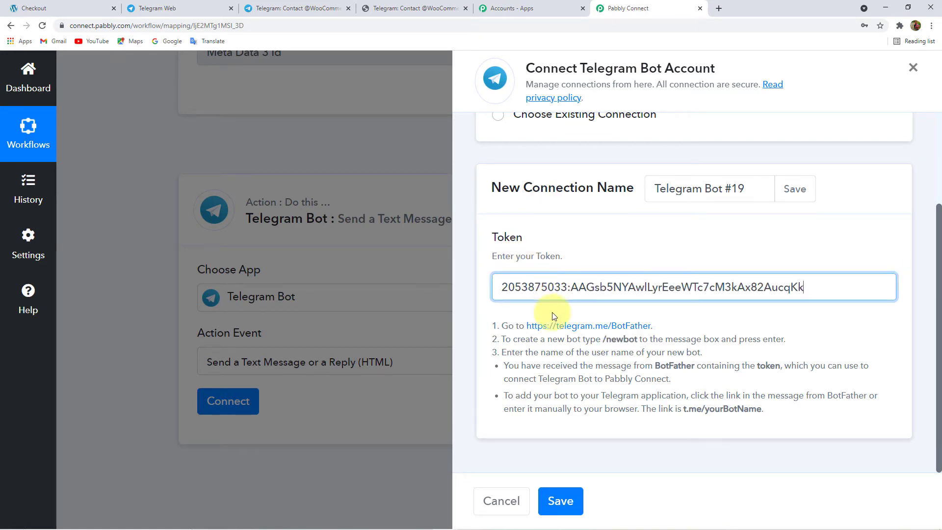
left_click(561, 501)
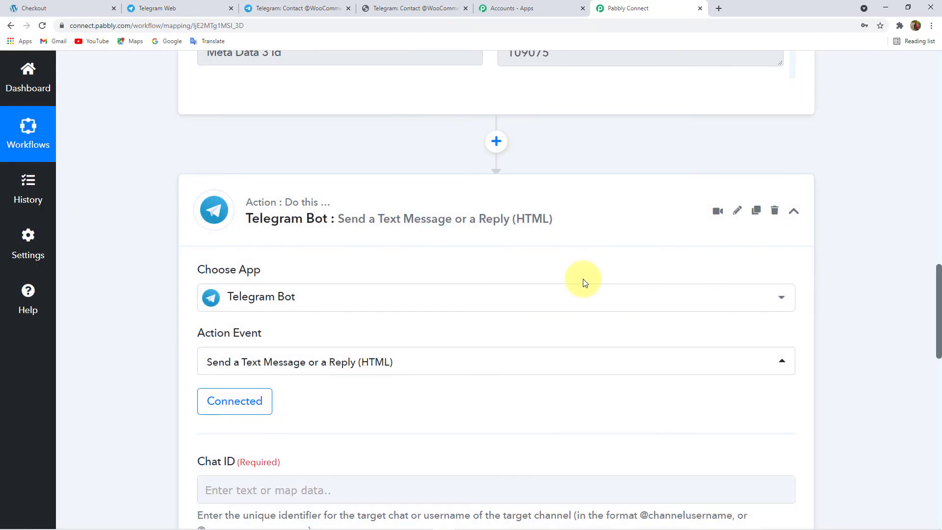
- Inspect the empty Chat ID field's mapping options and help text
scroll(582, 279, "down", 3)
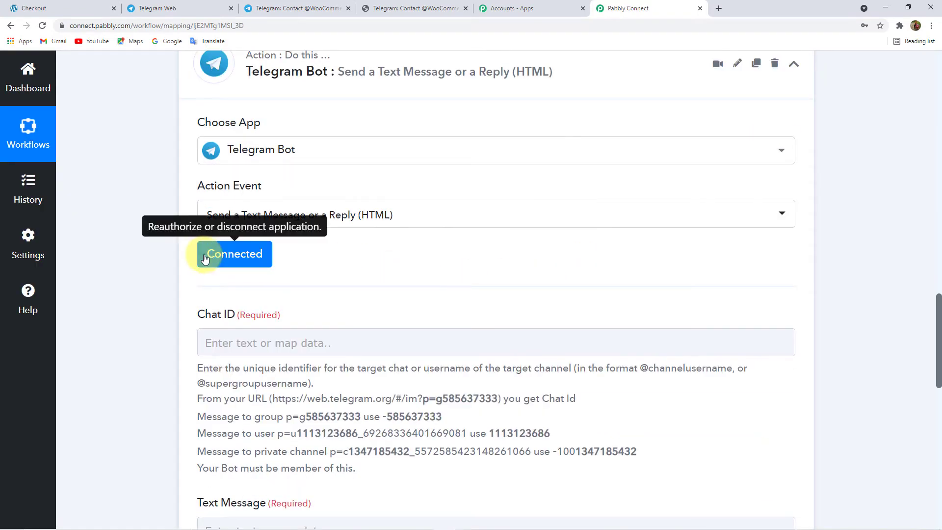
scroll(406, 217, "up", 1)
scroll(406, 218, "up", 2)
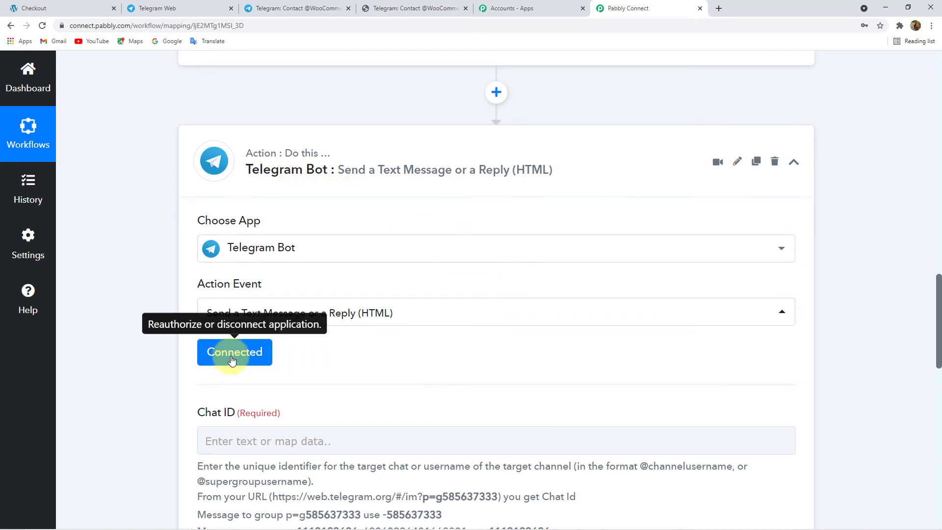
scroll(362, 358, "down", 3)
scroll(312, 307, "down", 4)
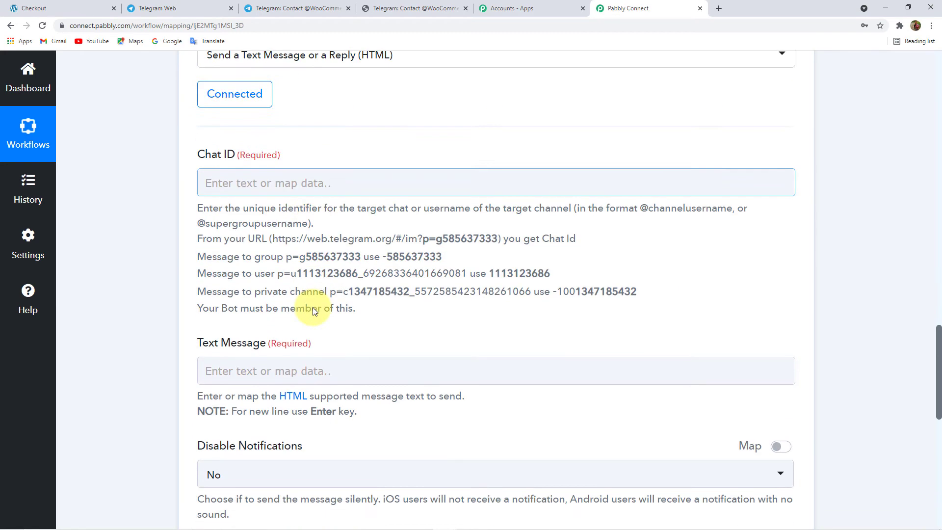
scroll(268, 295, "up", 4)
left_click(302, 304)
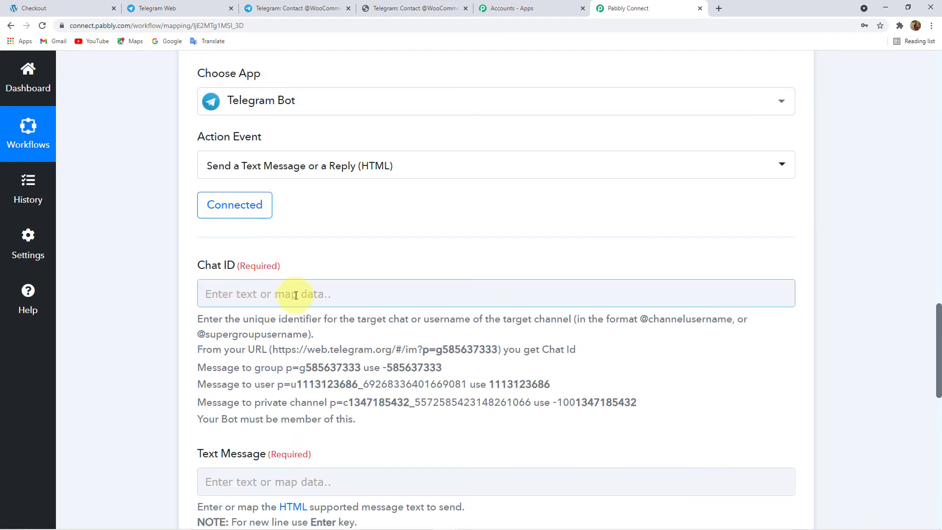
left_click(247, 294)
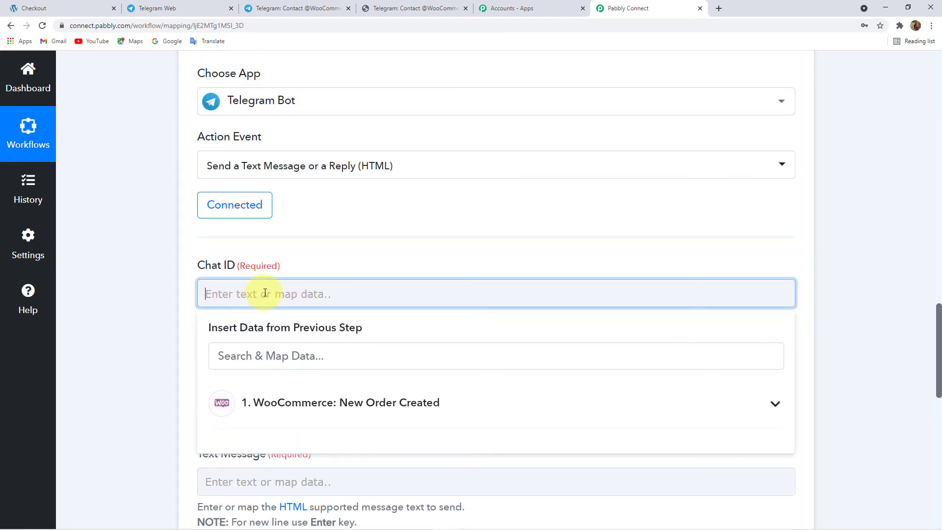
left_click(155, 279)
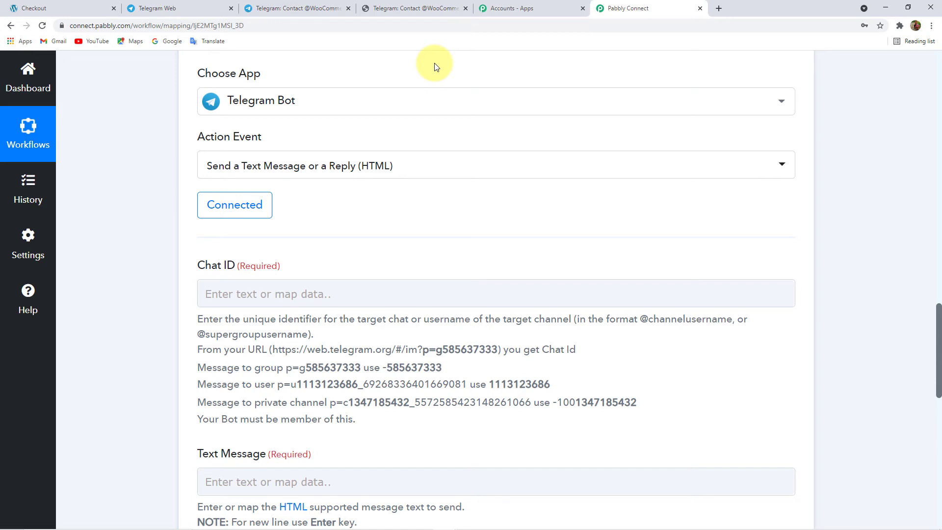
- Start a new Telegram group and add the Woocommerce bot plus one contact as members
left_click(178, 7)
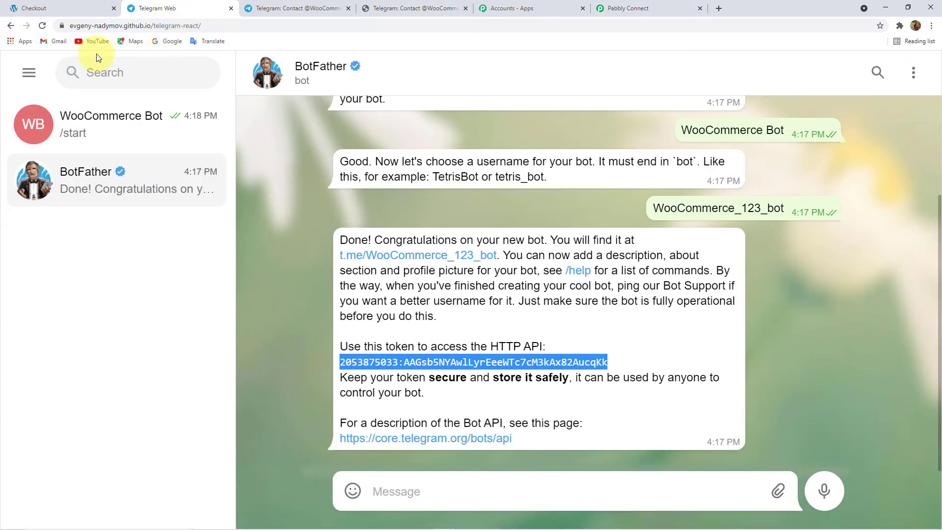
left_click(29, 73)
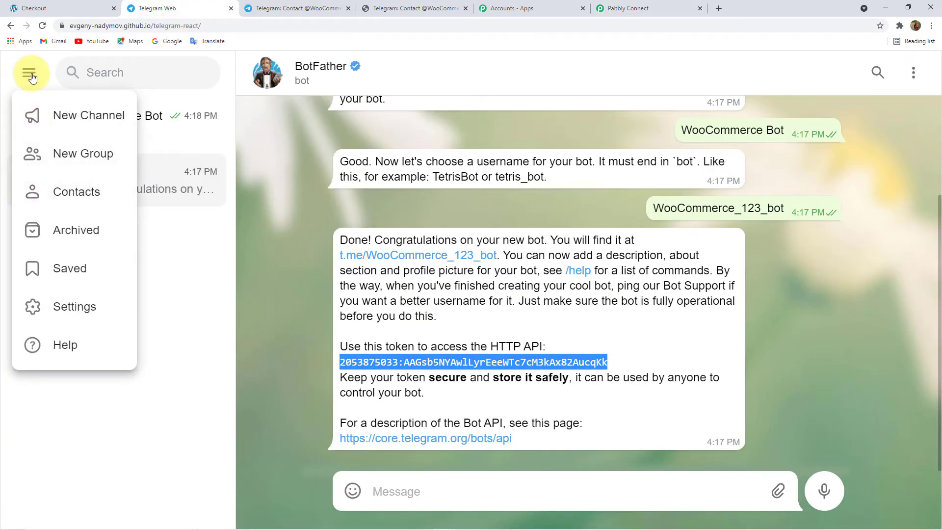
left_click(98, 155)
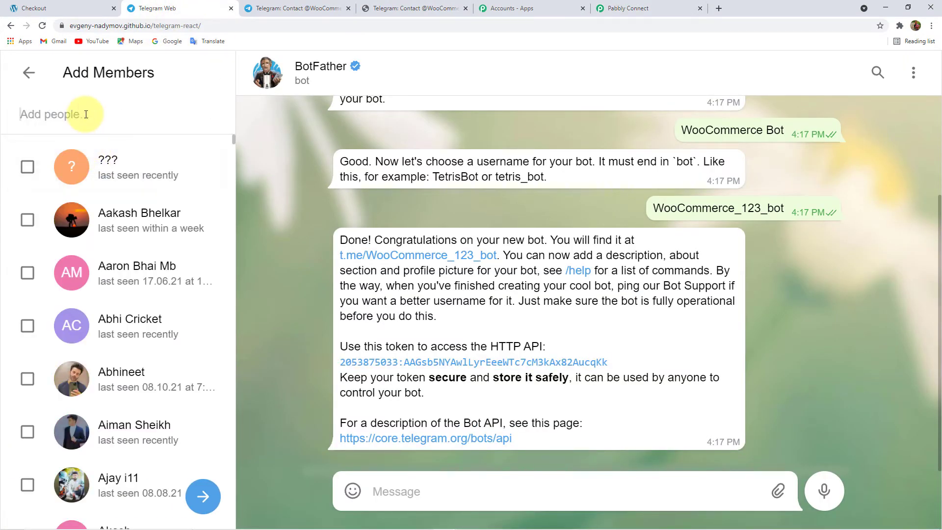
type("WooCome")
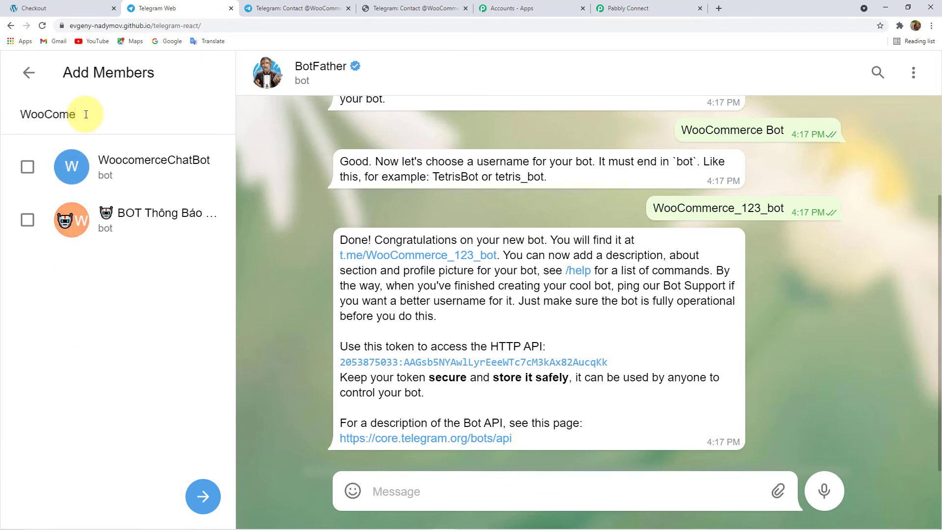
key("BackSpace")
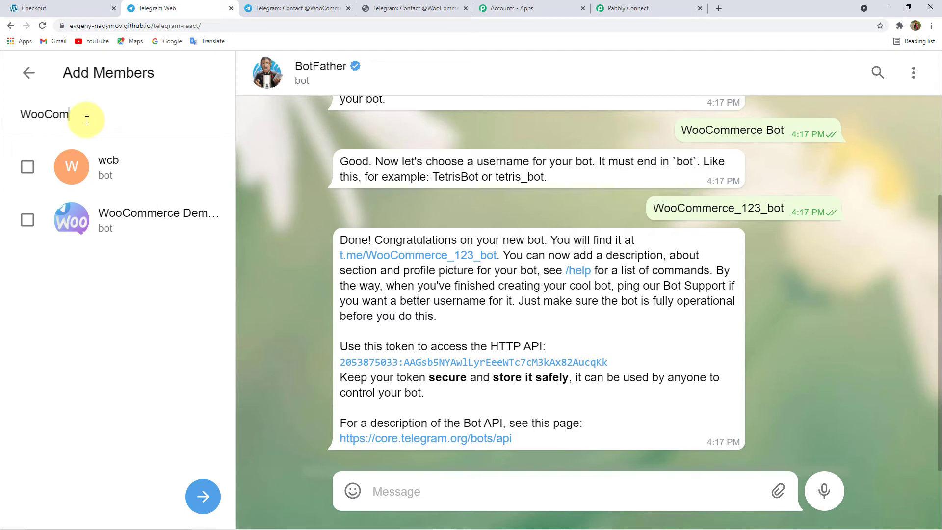
type("merce")
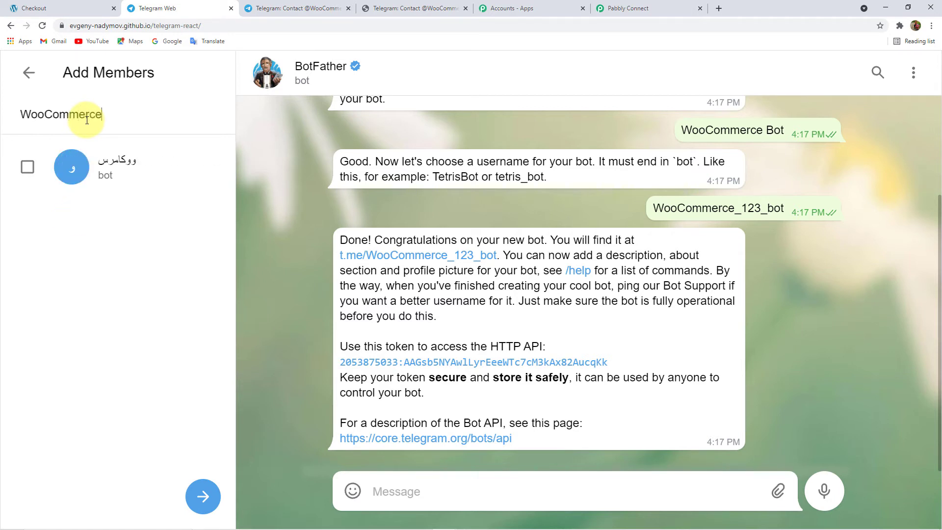
type(" bot")
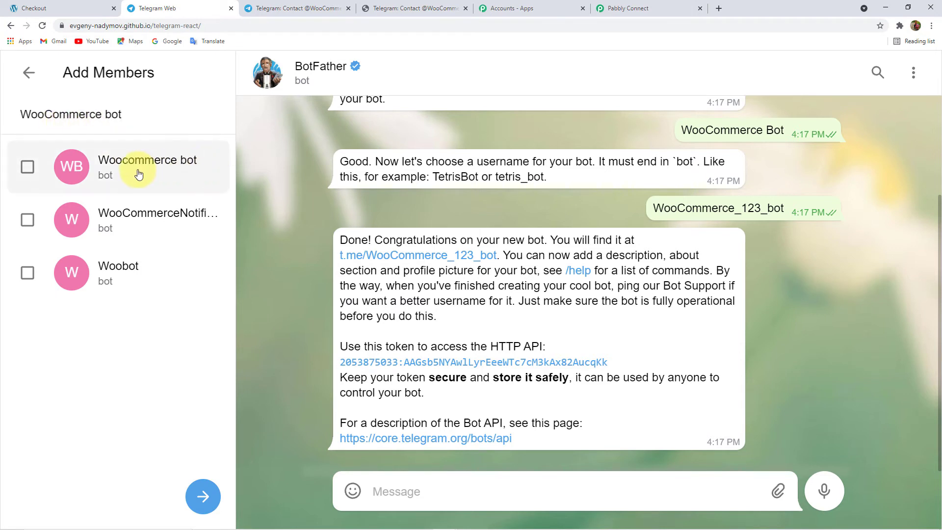
left_click(170, 172)
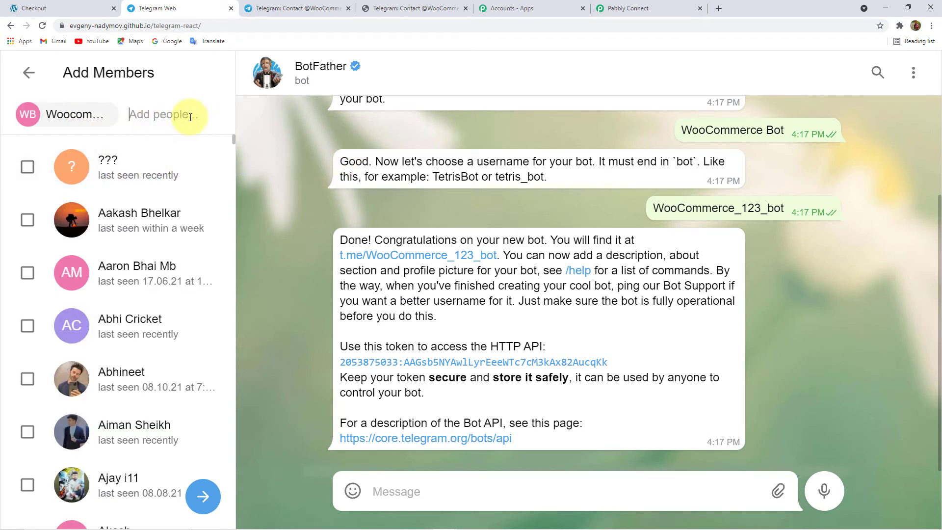
type("Suja")
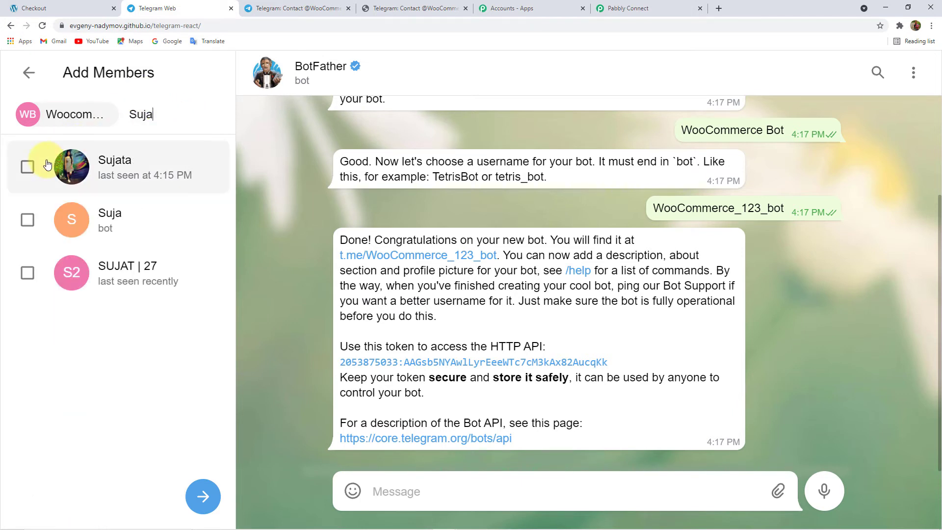
left_click(28, 166)
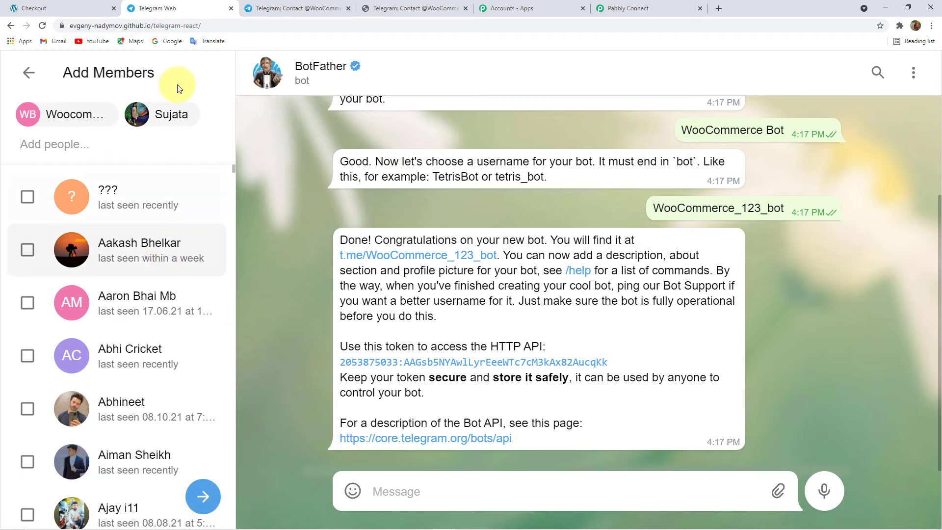
mouse_move(185, 122)
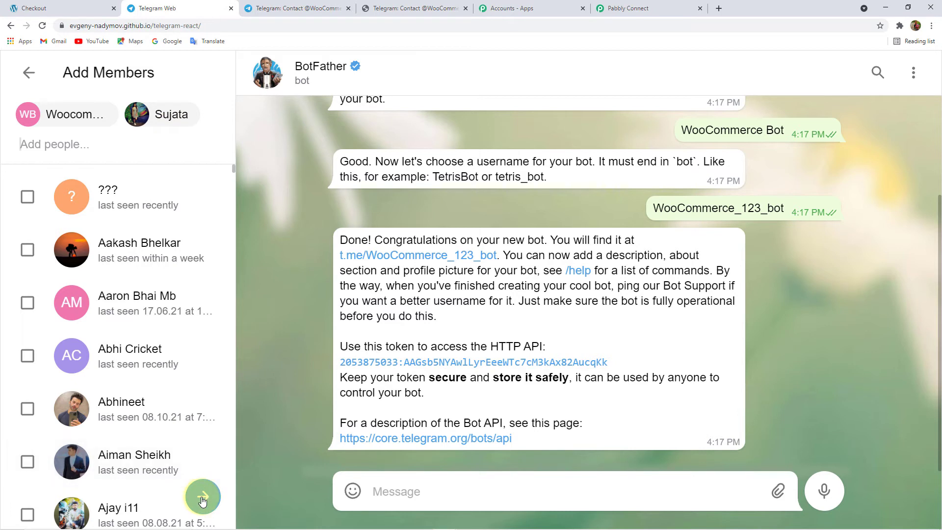
left_click(214, 485)
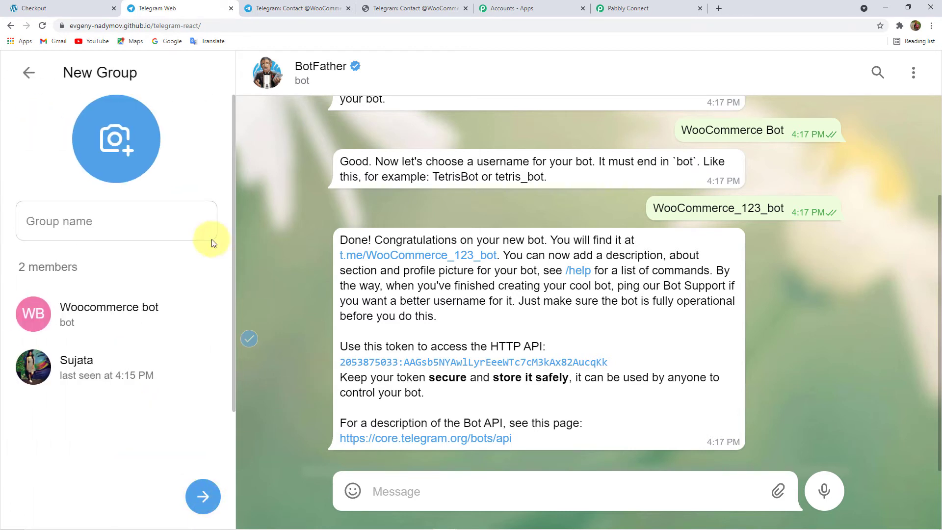
- Name the group 'WooCommerce Orders' and create it
left_click(126, 224)
type("W")
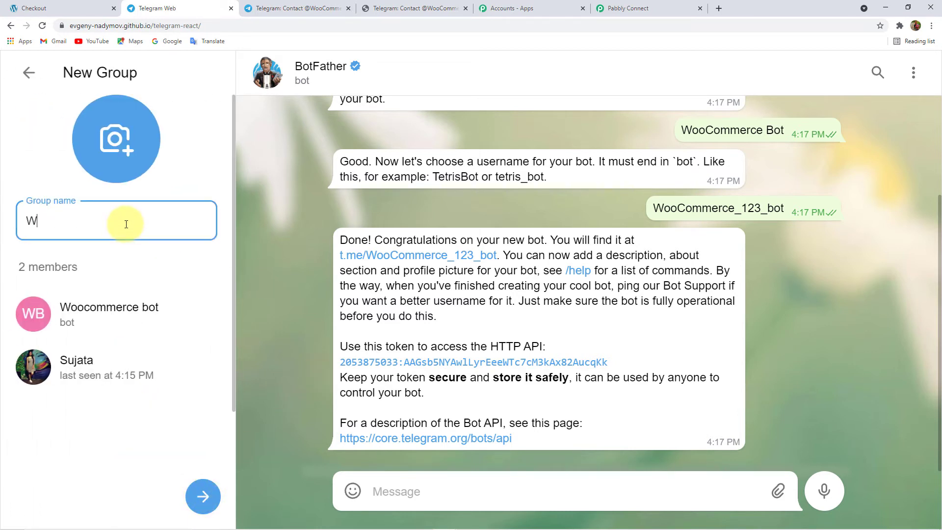
type("ooCommerce Orders")
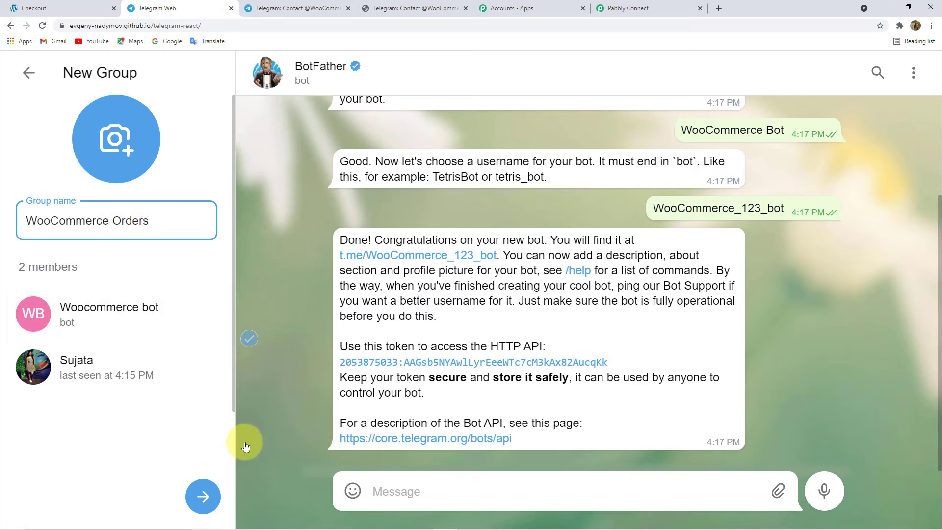
left_click(203, 496)
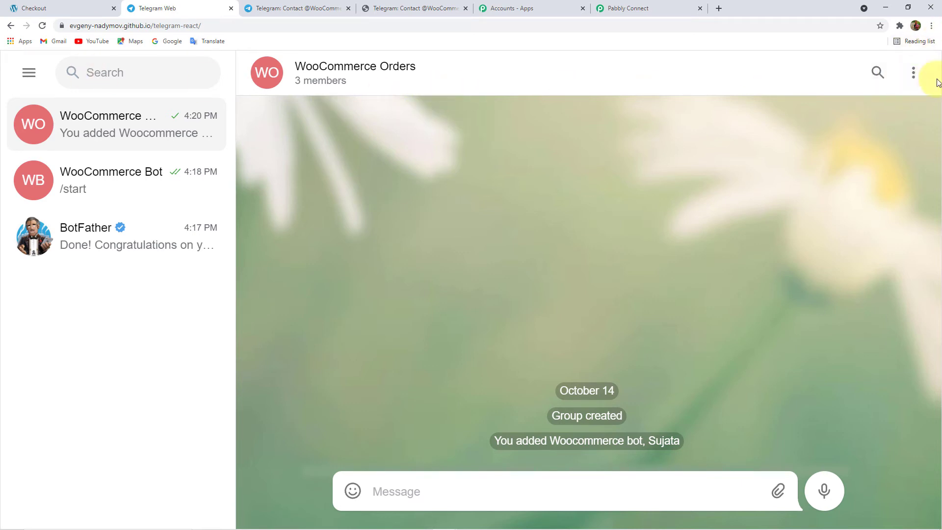
- Open the group's info to view its three members, including the Woocommerce bot
left_click(385, 62)
scroll(830, 311, "down", 4)
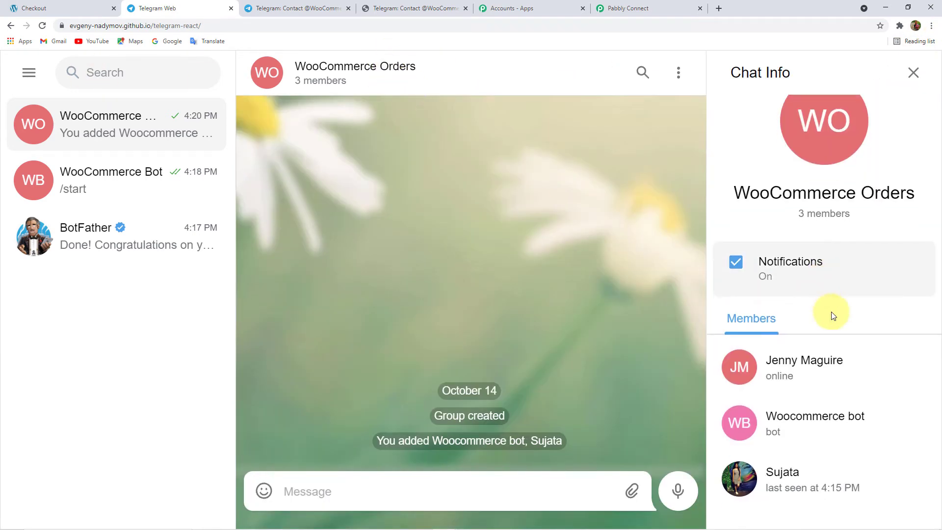
scroll(834, 368, "up", 4)
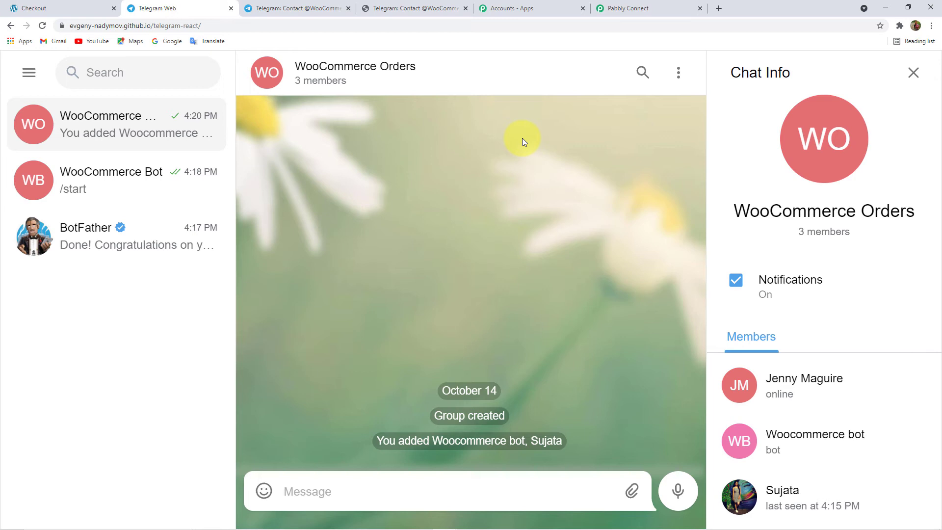
mouse_move(659, 528)
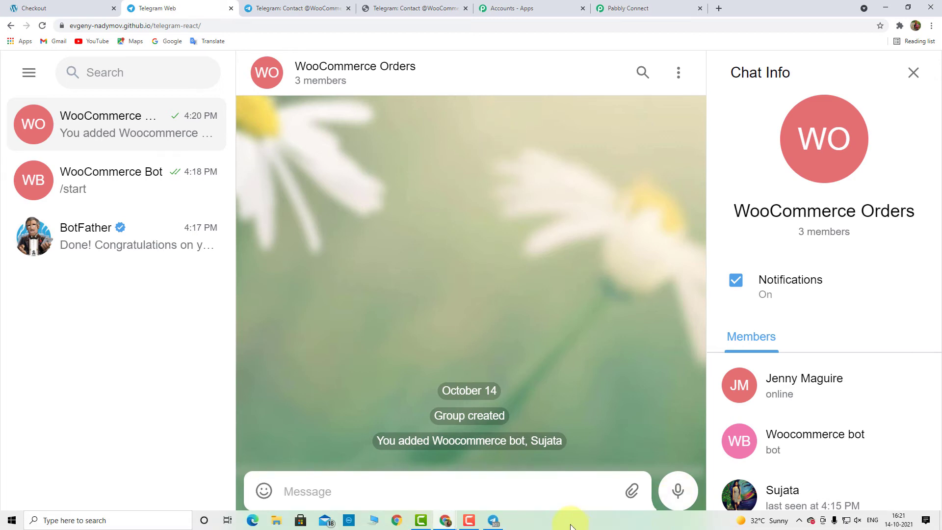
- Promote the WooCommerce Bot member to admin in the WooCommerce Orders group info and save
left_click(493, 521)
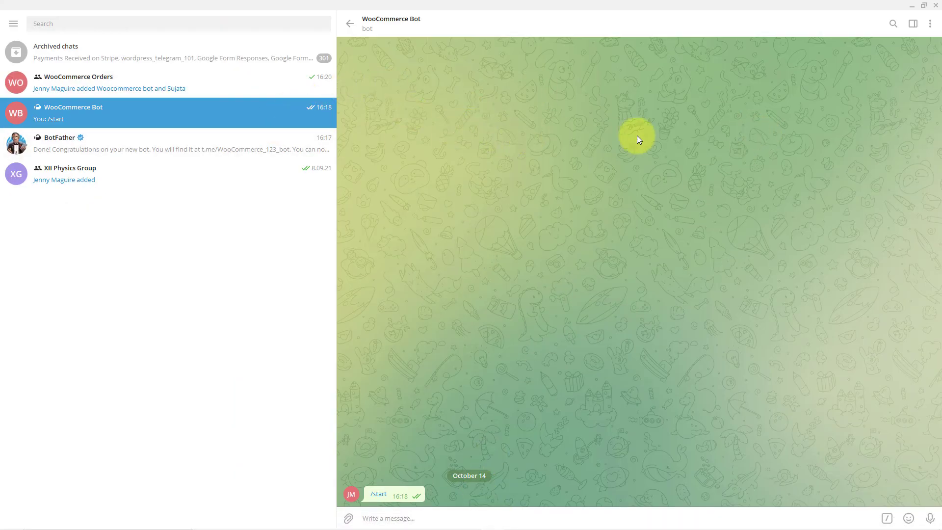
left_click(84, 86)
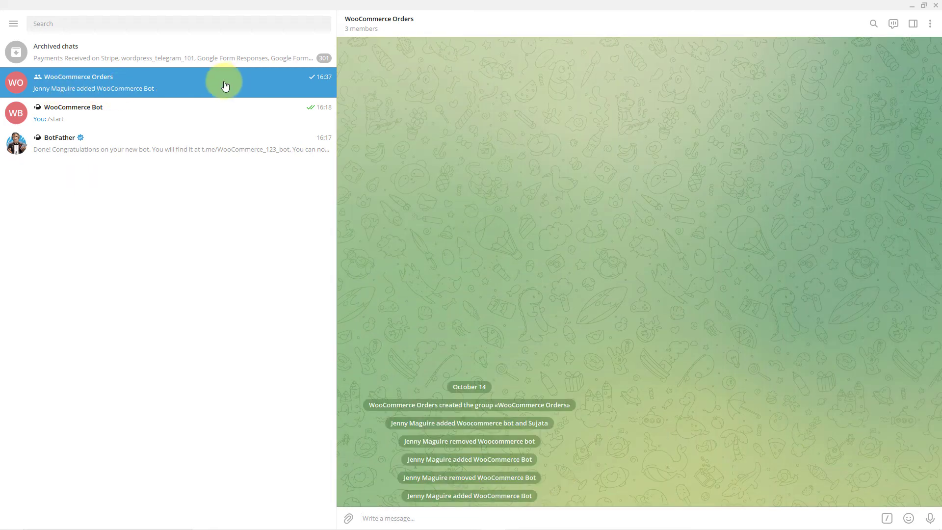
left_click(400, 21)
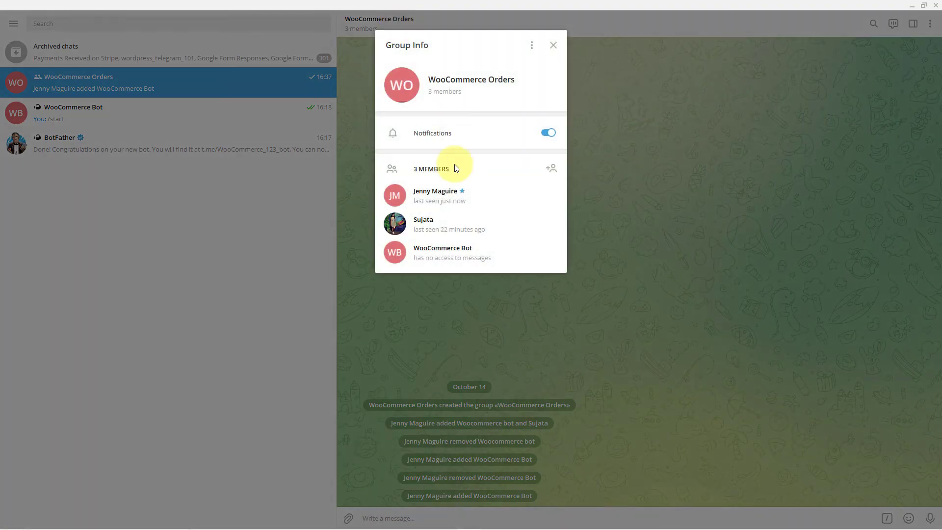
right_click(444, 252)
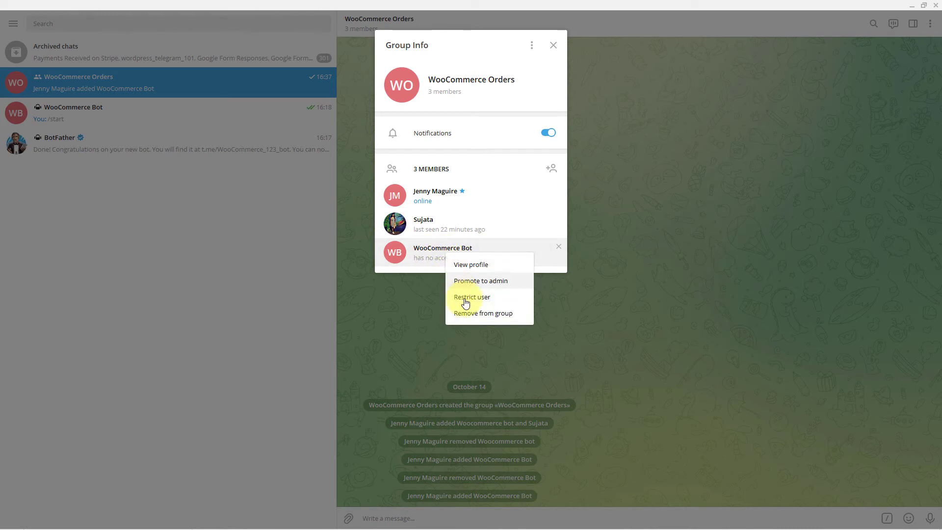
left_click(496, 281)
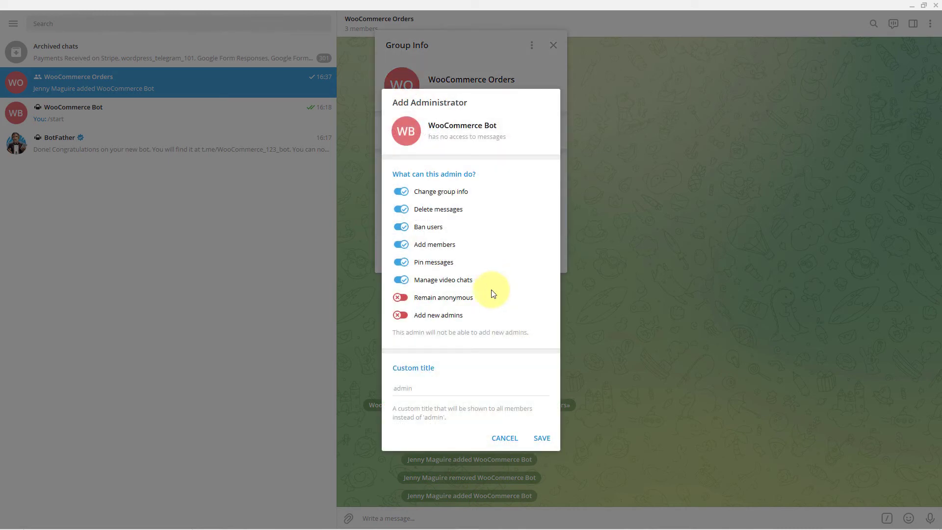
left_click(549, 441)
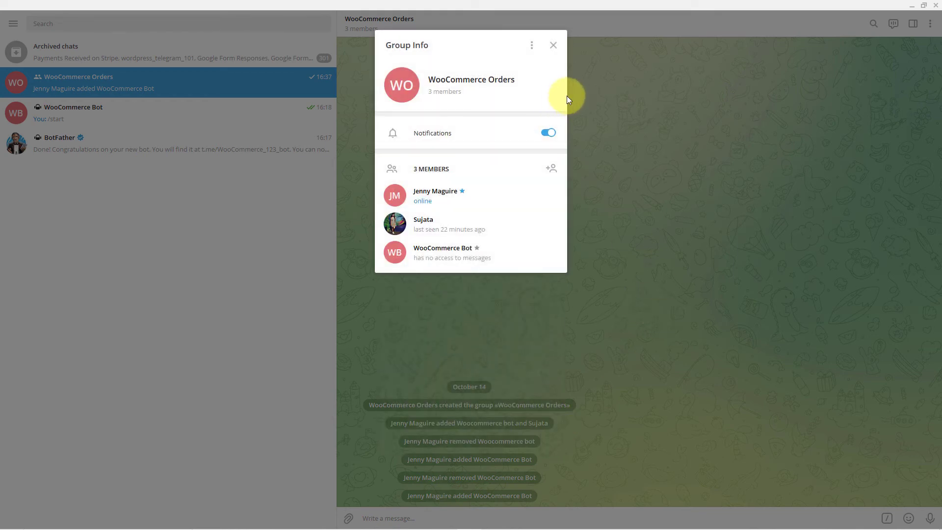
left_click(554, 50)
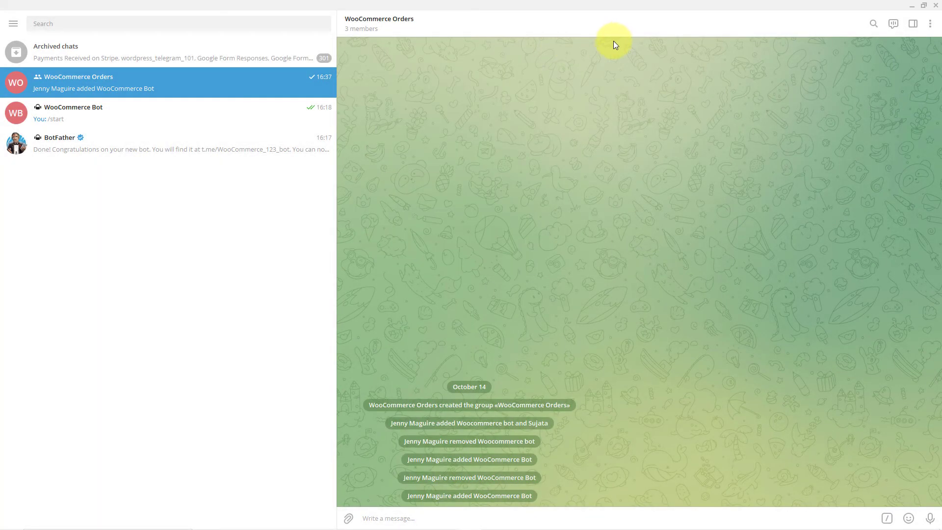
key("alt+Tab")
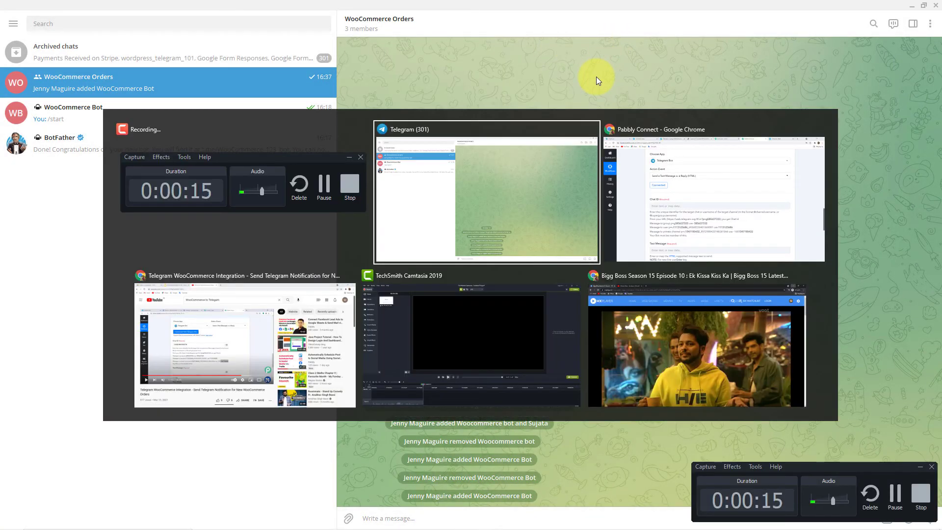
key("alt+Tab")
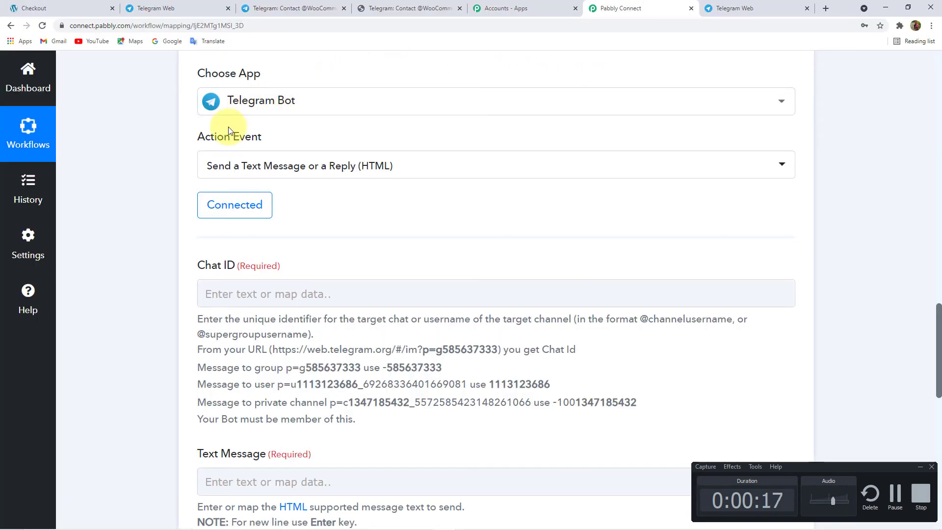
key("alt+Tab")
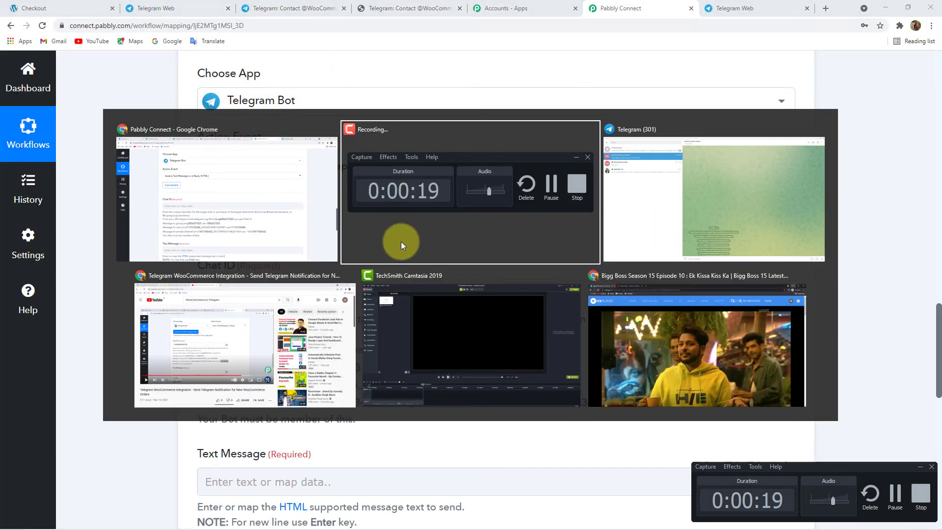
left_click(736, 214)
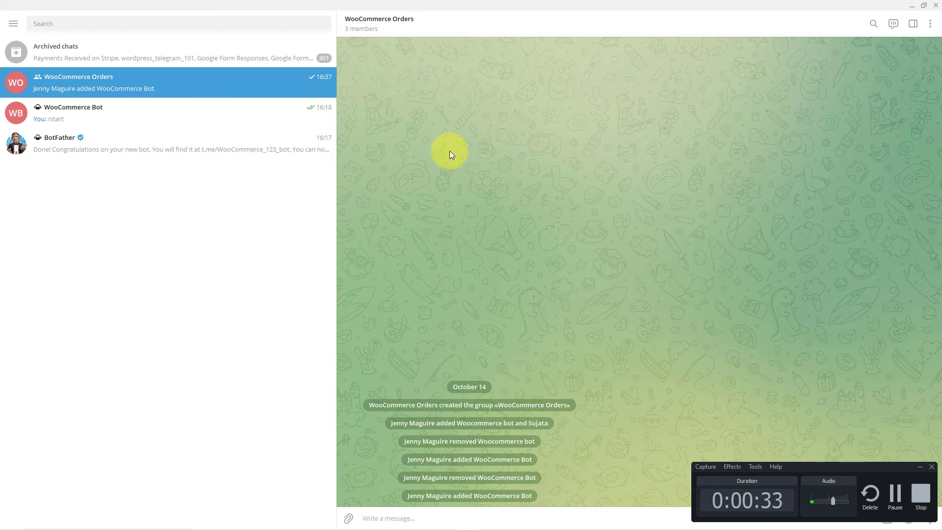
- Switch from Telegram Desktop to the Chrome window showing Pabbly Connect
key("alt+Tab")
key("alt+Tab")
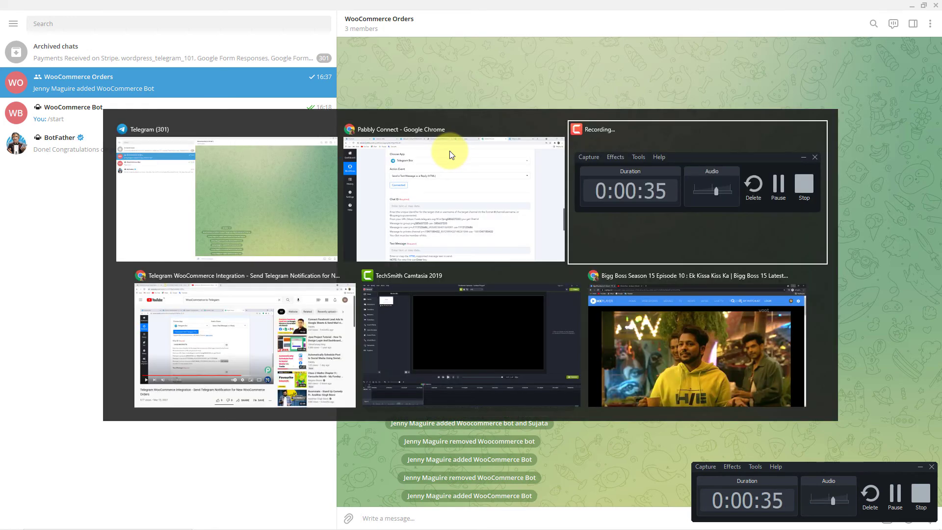
key("alt+Tab")
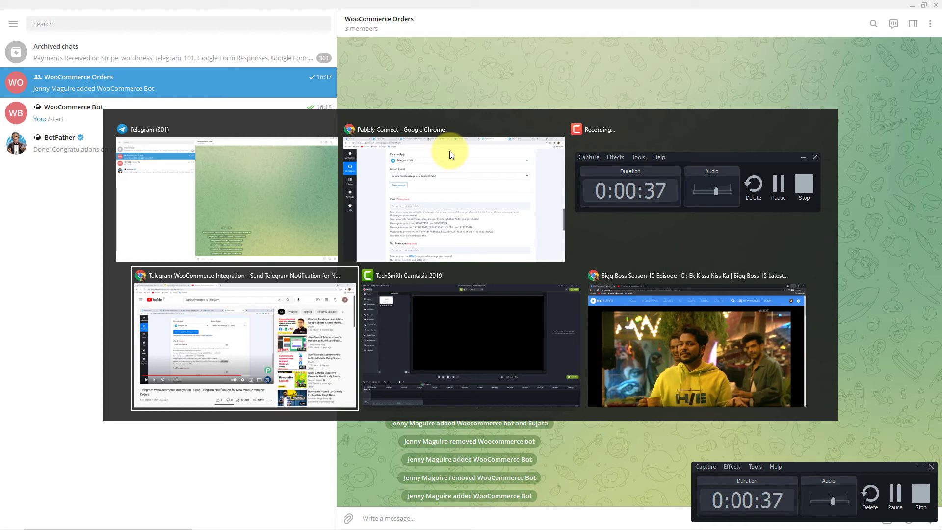
left_click(435, 199)
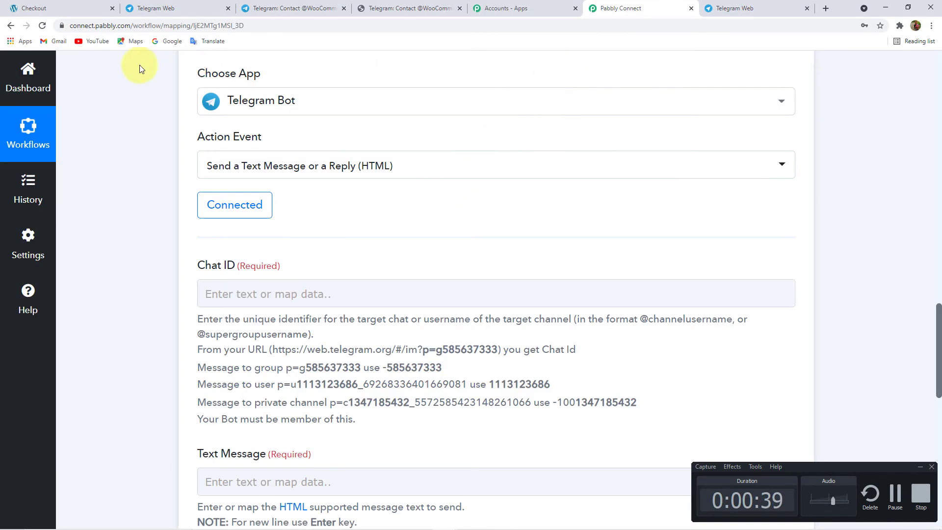
- Close the older Telegram Web tab and move the remaining one to second place
left_click(201, 10)
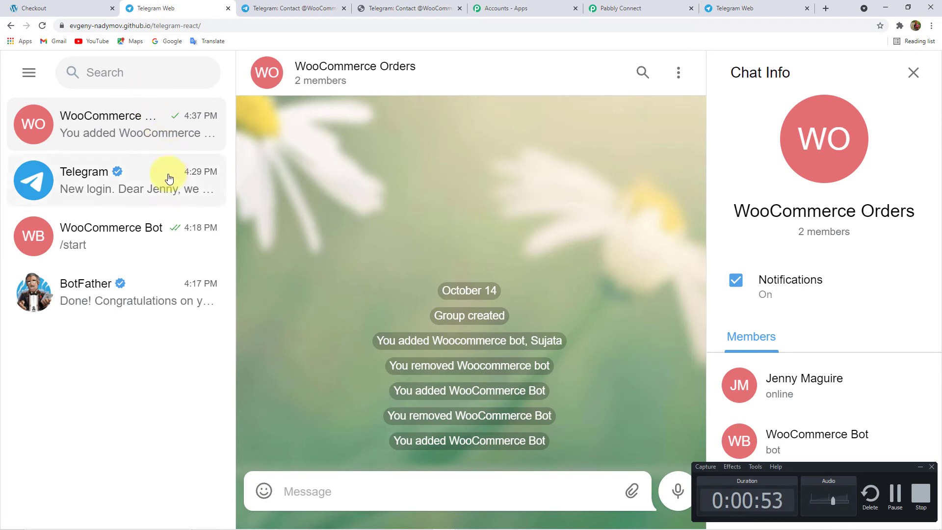
left_click(151, 249)
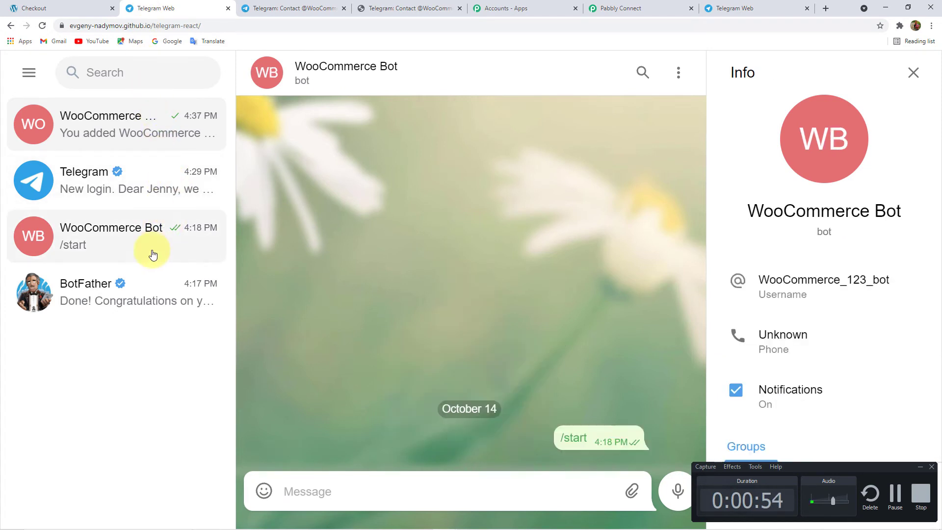
left_click(156, 130)
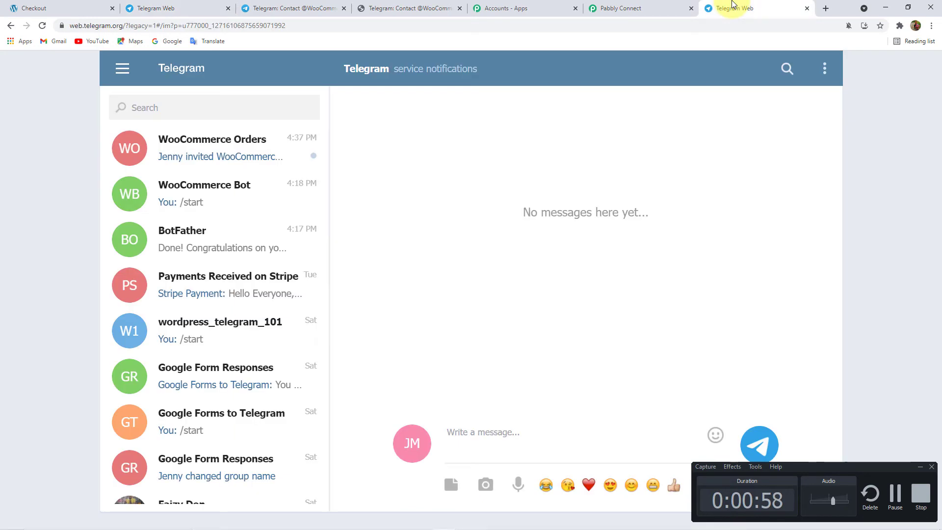
left_click(750, 10)
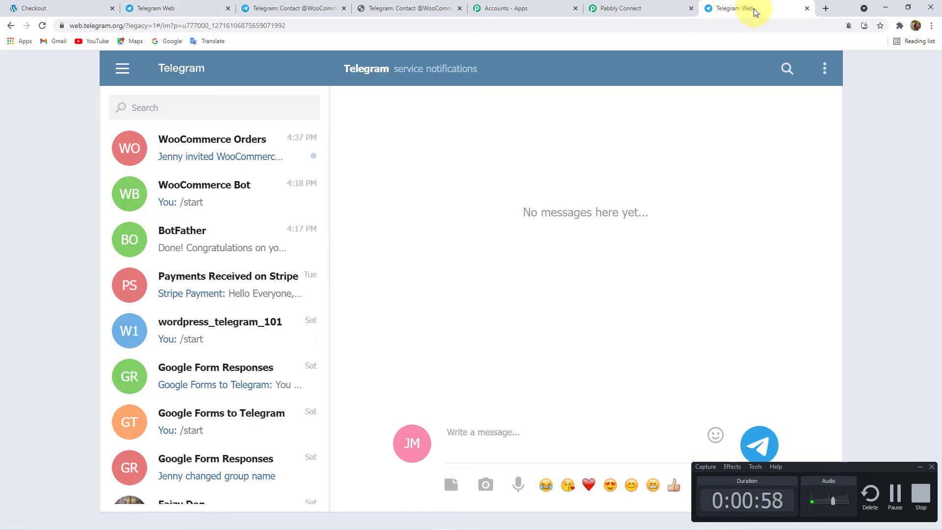
left_click(228, 8)
left_click_drag(633, 9, 211, 8)
- Select the WooCommerce Orders group's chat ID in the Telegram Web address, then return to Pabbly
left_click(222, 156)
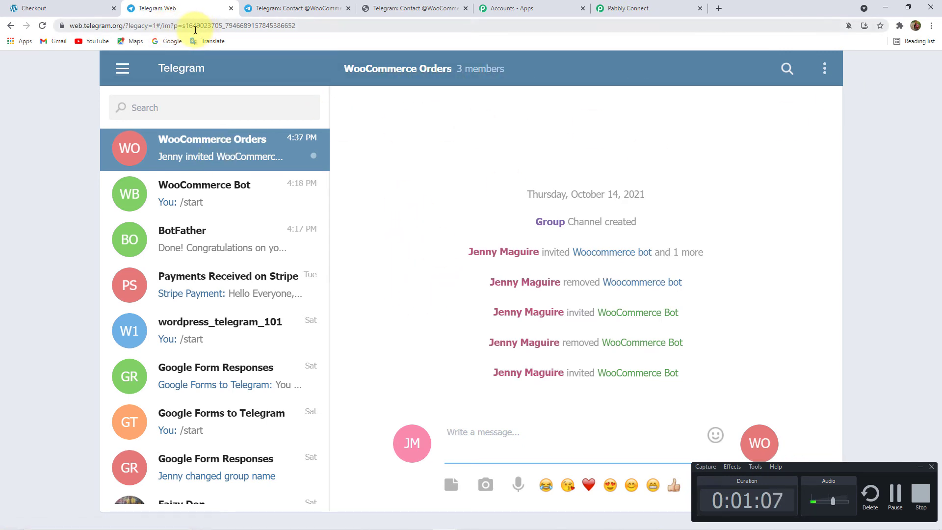
left_click_drag(185, 25, 222, 26)
key("ctrl+c")
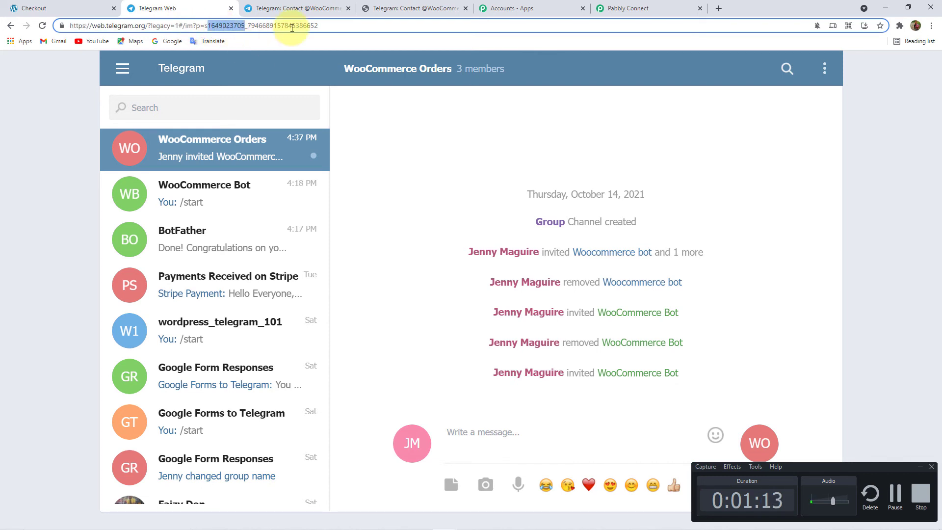
left_click(637, 8)
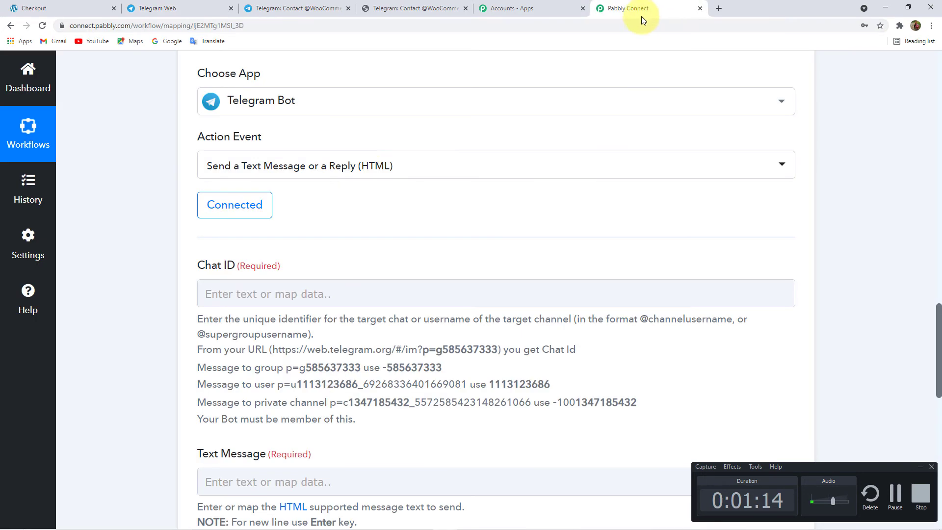
- Fill Chat ID with the pasted group ID, prefixed with -100
left_click(267, 293)
key("ctrl+v")
left_click(152, 271)
scroll(152, 270, "down", 1)
scroll(151, 271, "down", 1)
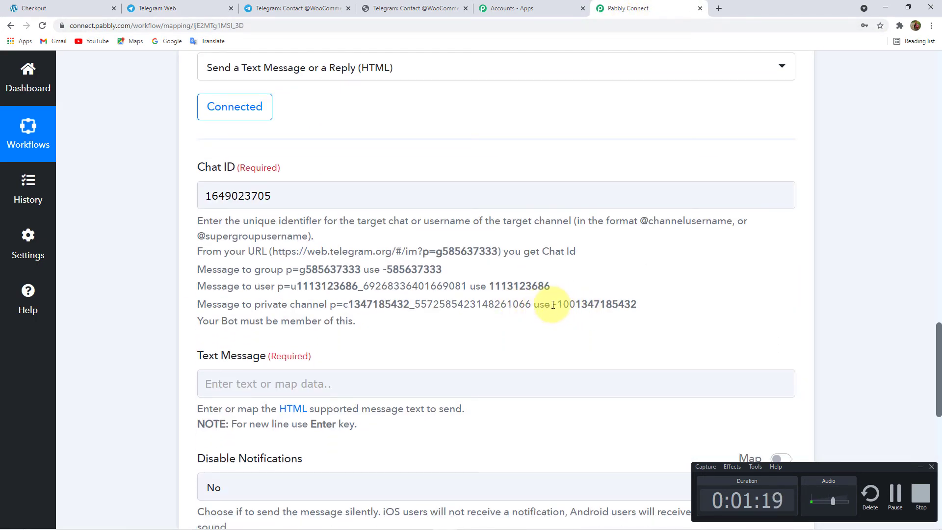
left_click_drag(552, 304, 575, 304)
key("ctrl+c")
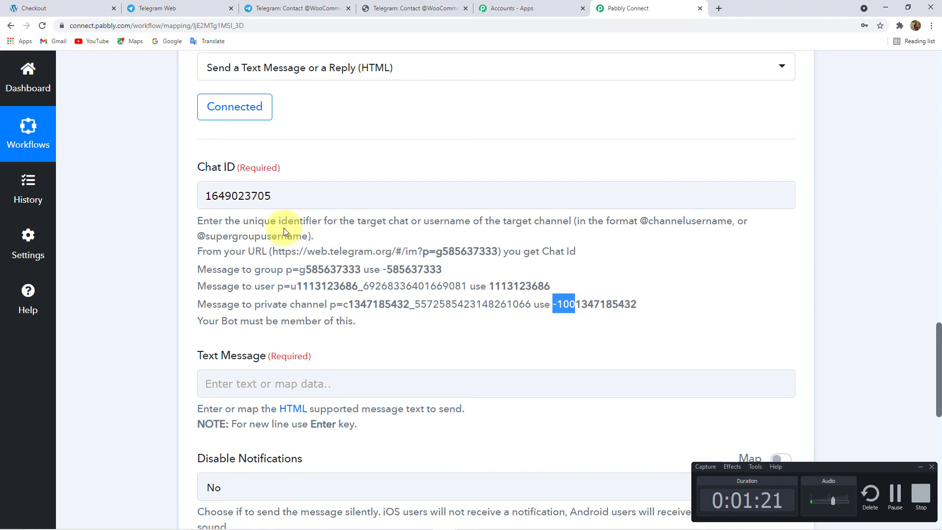
left_click(206, 203)
key("ctrl+v")
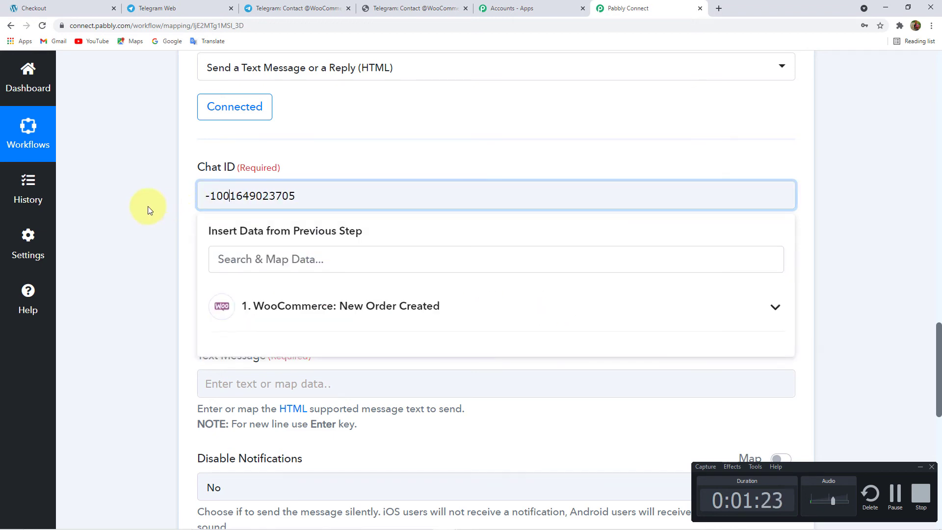
left_click(146, 206)
scroll(147, 208, "down", 3)
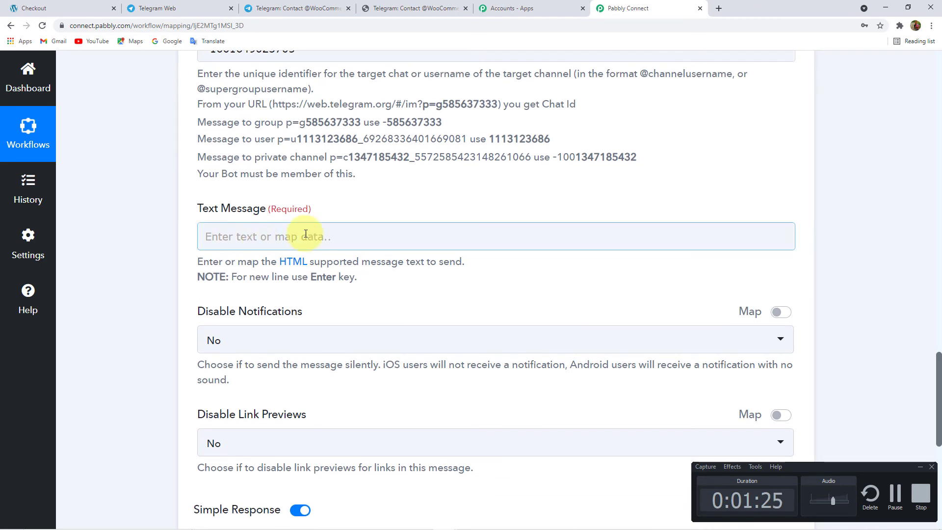
- Paste the message into Text Message, split into three lines, and add '-' after 'New customer created'
left_click(250, 235)
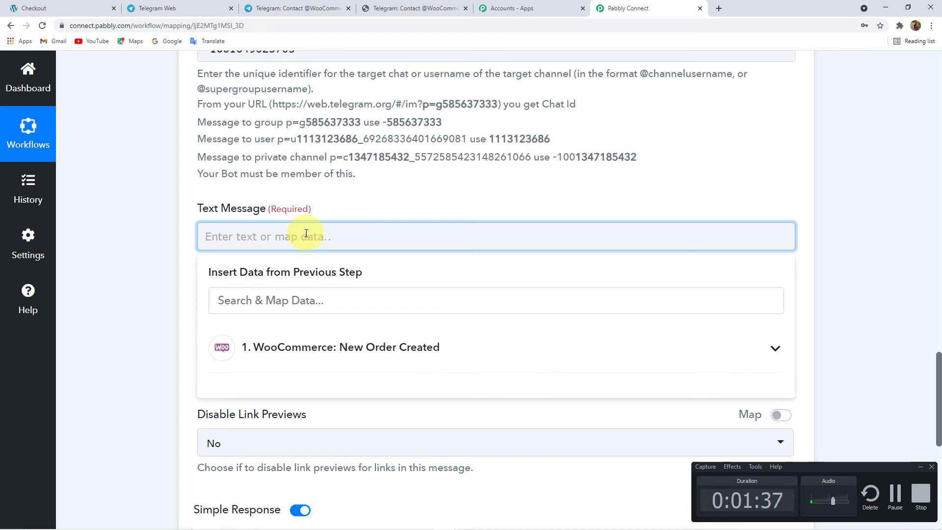
type("New customer created Has ordered He lives in")
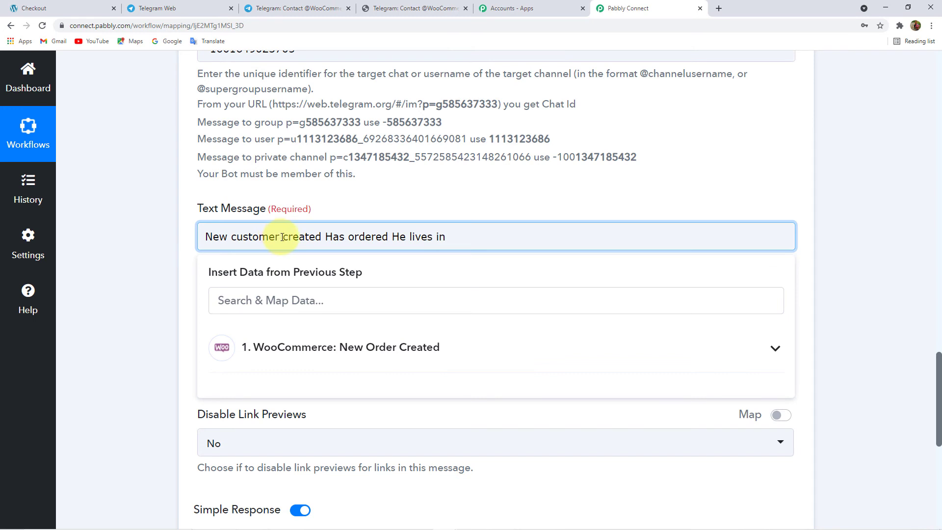
left_click(324, 237)
key("Return")
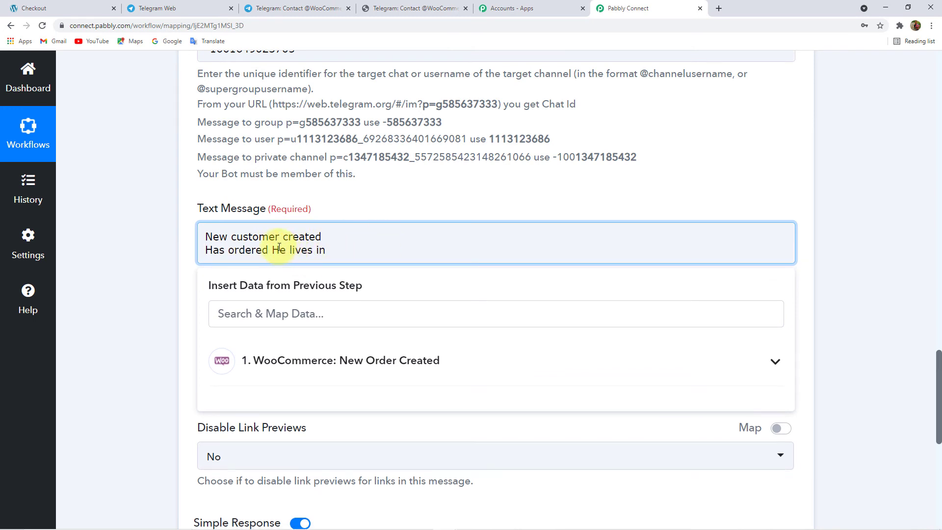
left_click(273, 247)
key("Return")
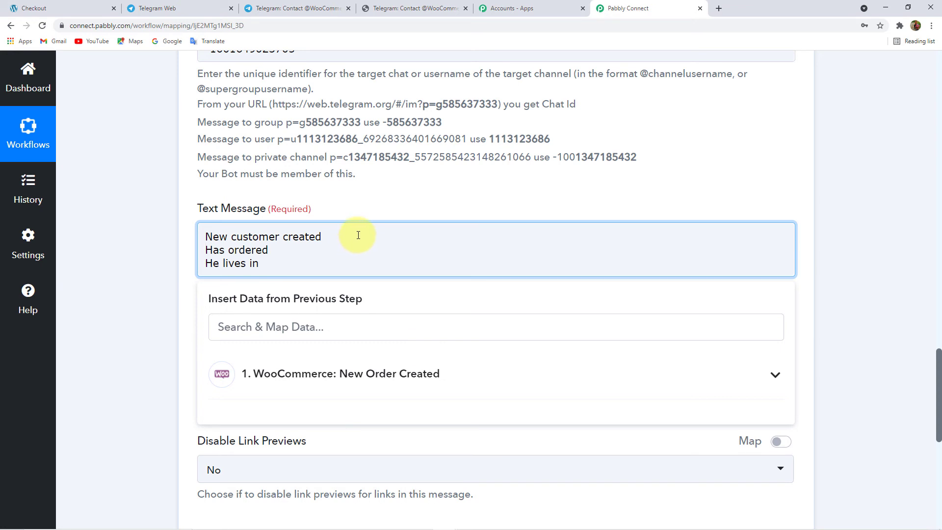
left_click(244, 238)
left_click(317, 237)
type("-")
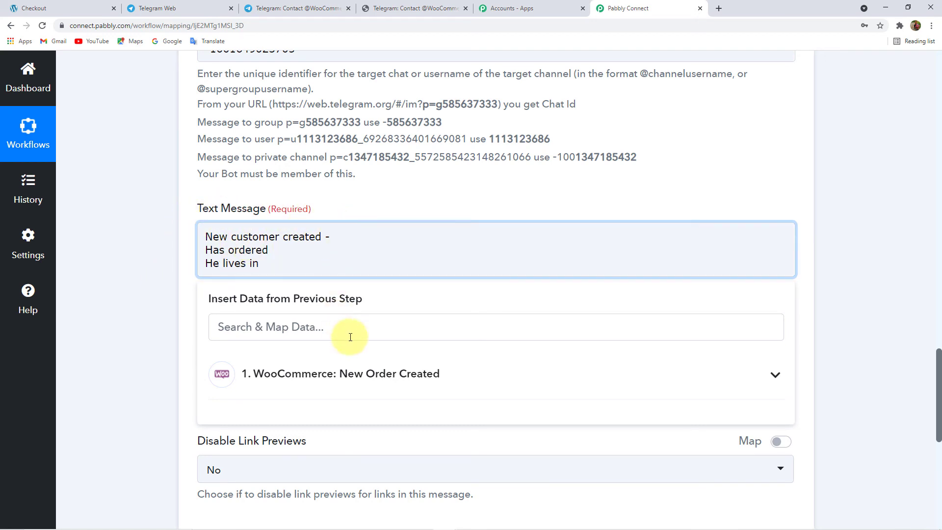
- Map the billing first name and last name after 'New customer created -'
left_click(373, 379)
scroll(147, 265, "down", 3)
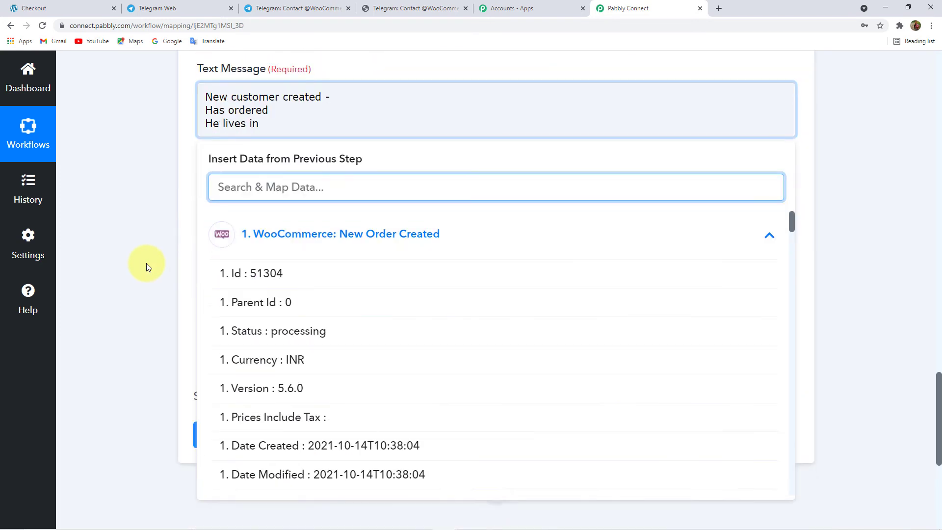
scroll(383, 354, "down", 1)
scroll(383, 354, "down", 5)
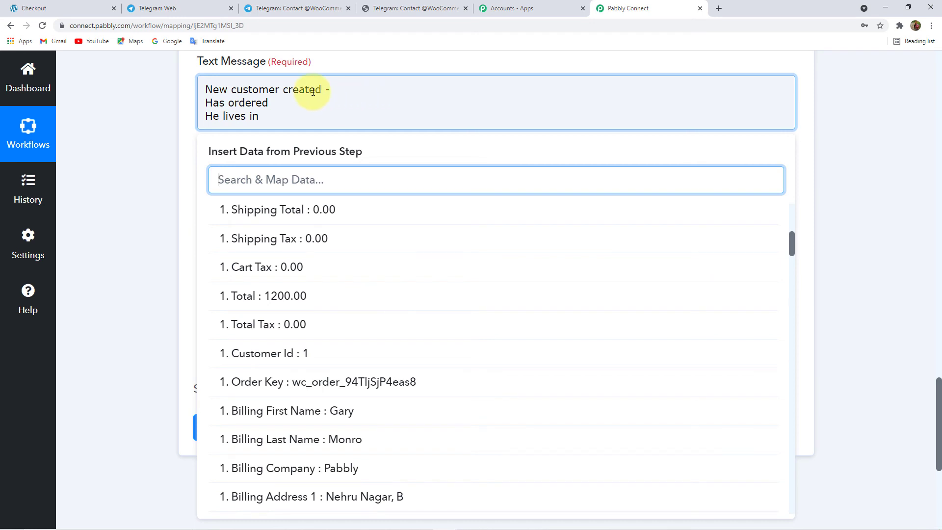
scroll(263, 330, "up", 6)
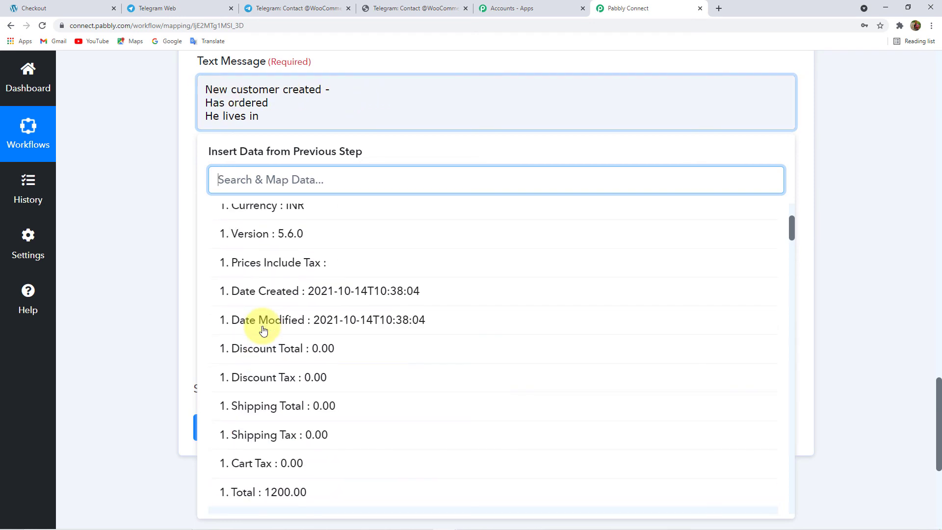
scroll(263, 329, "down", 10)
scroll(263, 330, "up", 2)
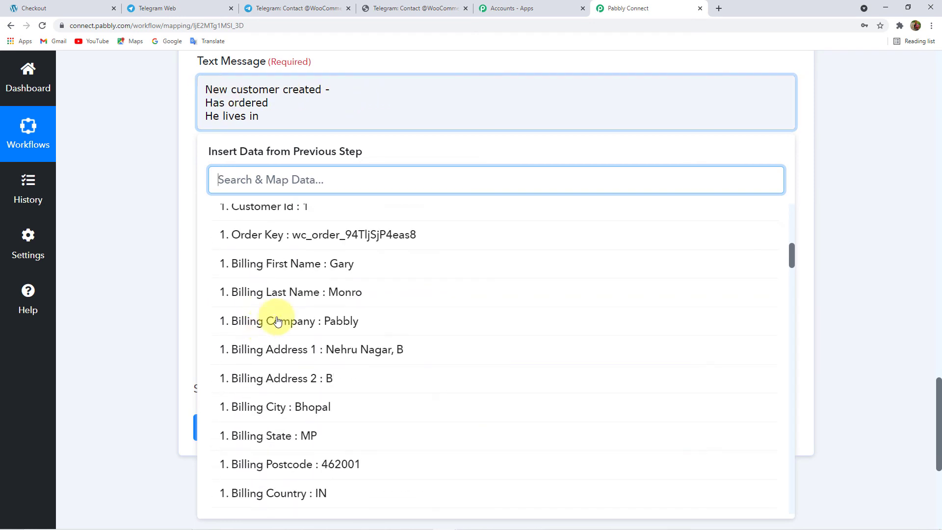
left_click(337, 262)
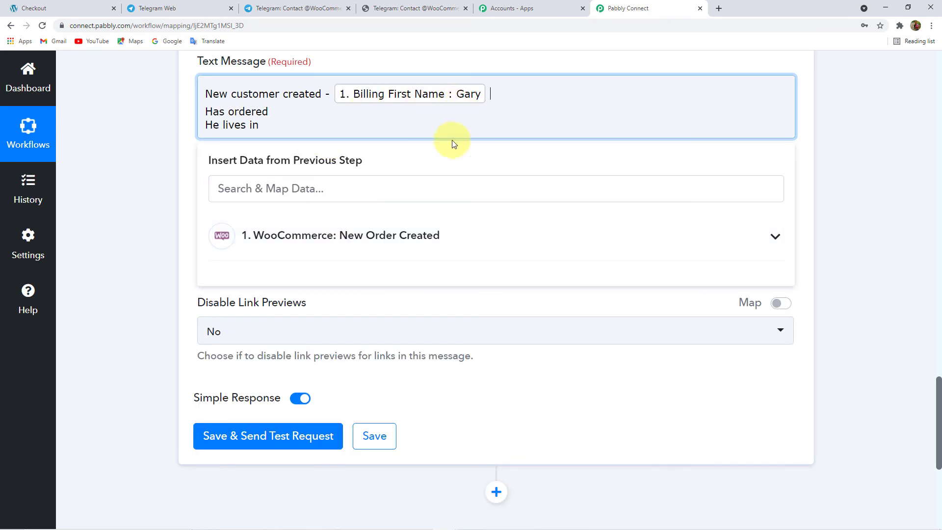
left_click(264, 235)
scroll(181, 314, "down", 3)
scroll(399, 283, "down", 7)
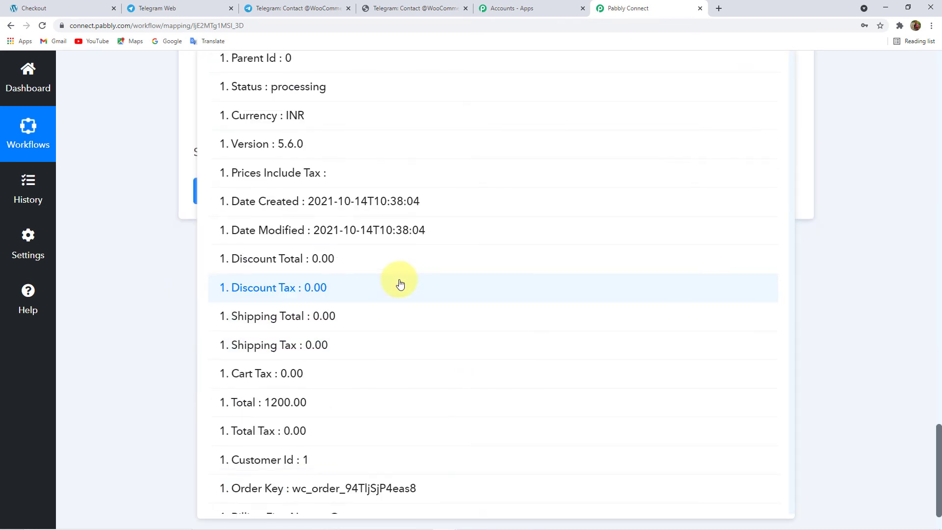
left_click(361, 301)
left_click(149, 124)
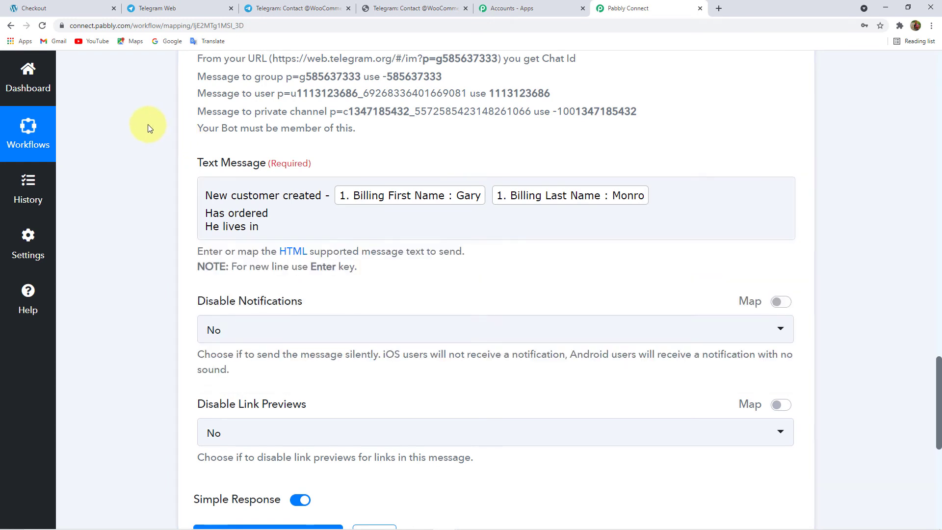
- Map Line Items 0 Name, searched as 'ite', after 'Has ordered'
left_click(301, 210)
left_click(272, 210)
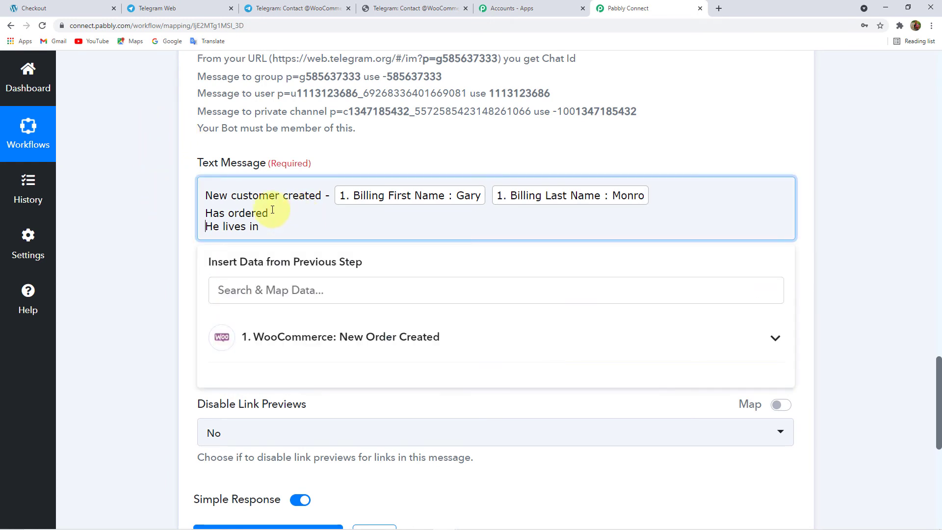
left_click(246, 212)
left_click(265, 212)
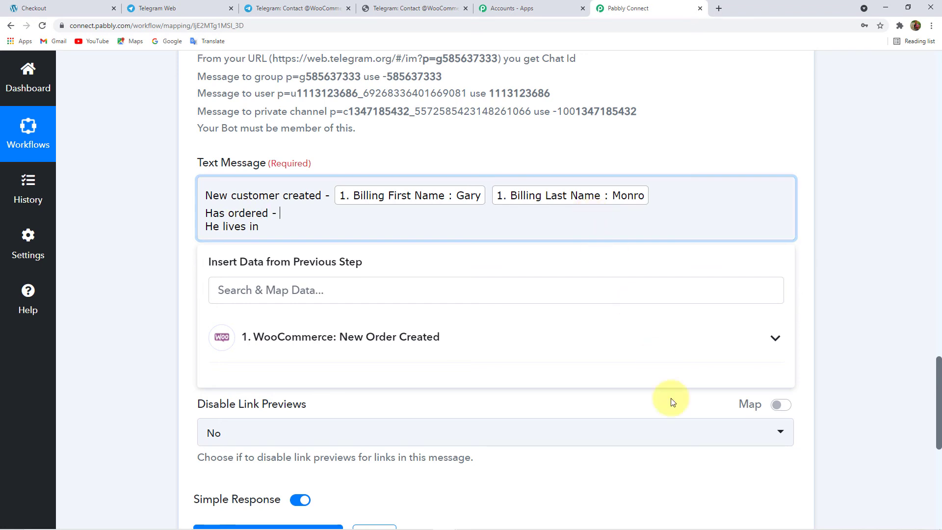
left_click(243, 338)
scroll(328, 338, "down", 10)
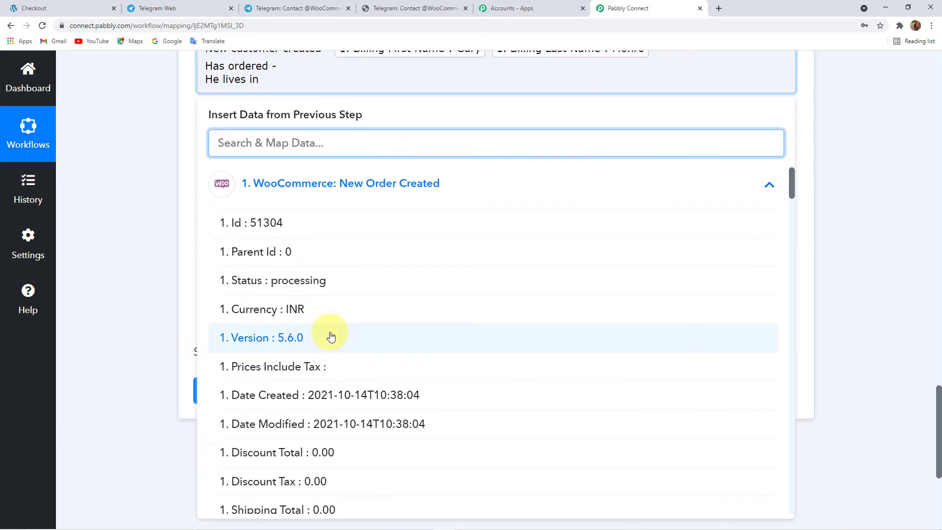
scroll(331, 337, "up", 3)
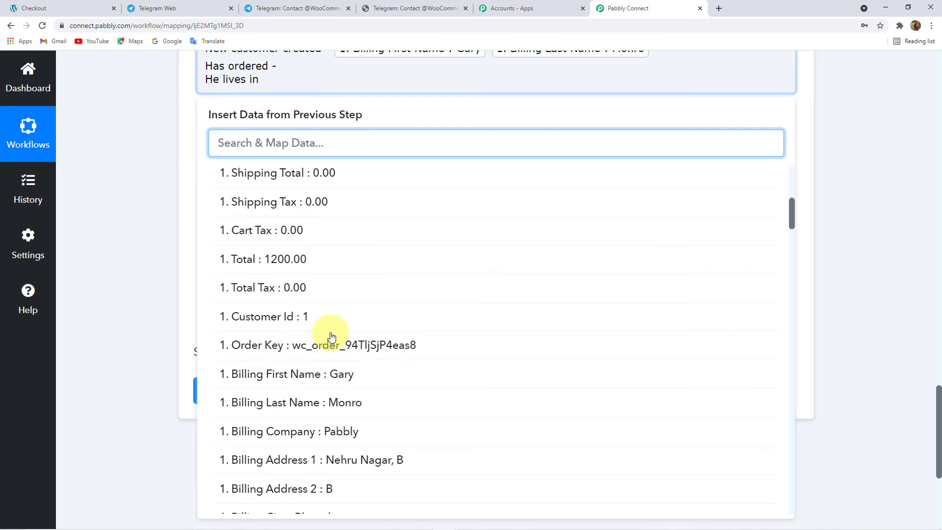
type("item")
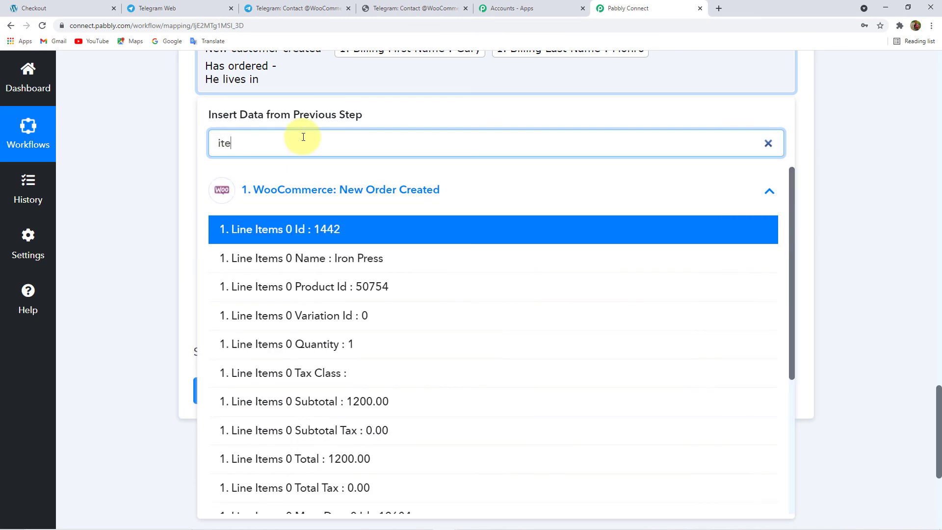
left_click(336, 258)
left_click(128, 169)
- Map Billing Address 1, searched as 'Ad', after 'He lives in'
scroll(471, 137, "up", 2)
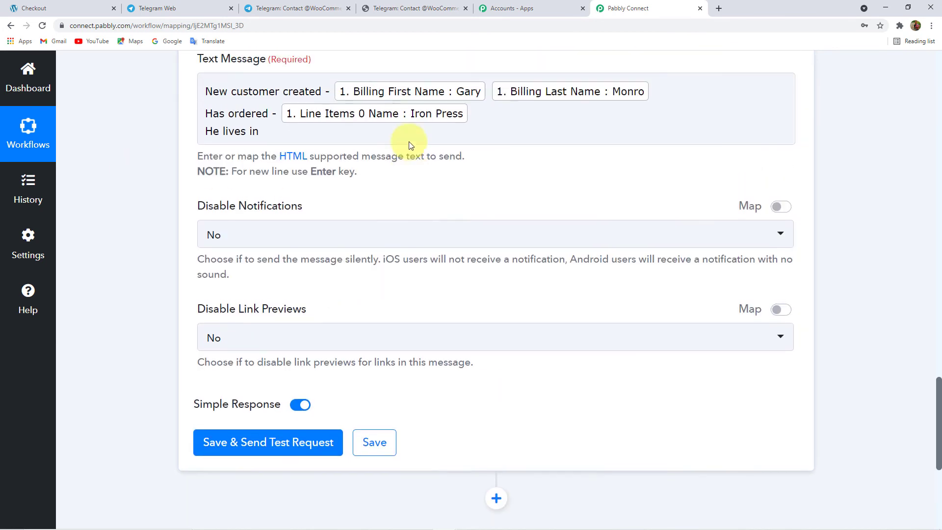
left_click(274, 186)
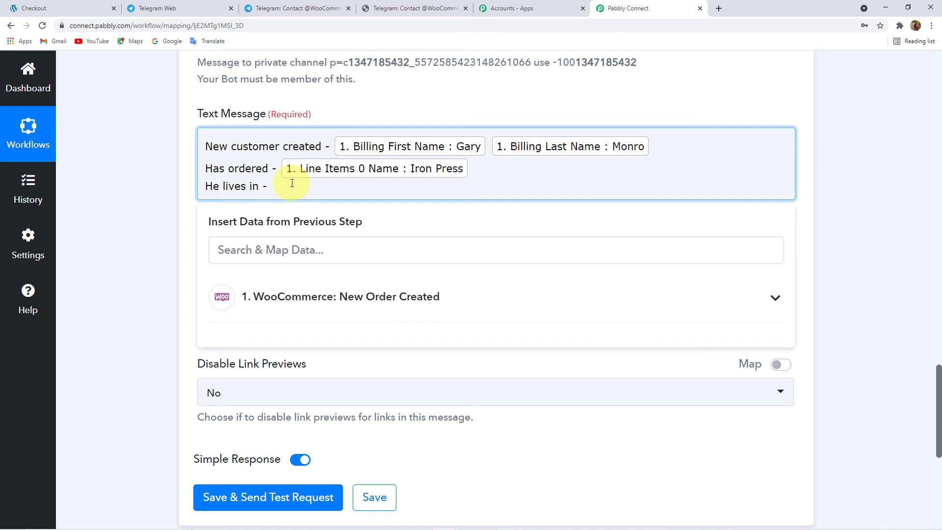
left_click(221, 252)
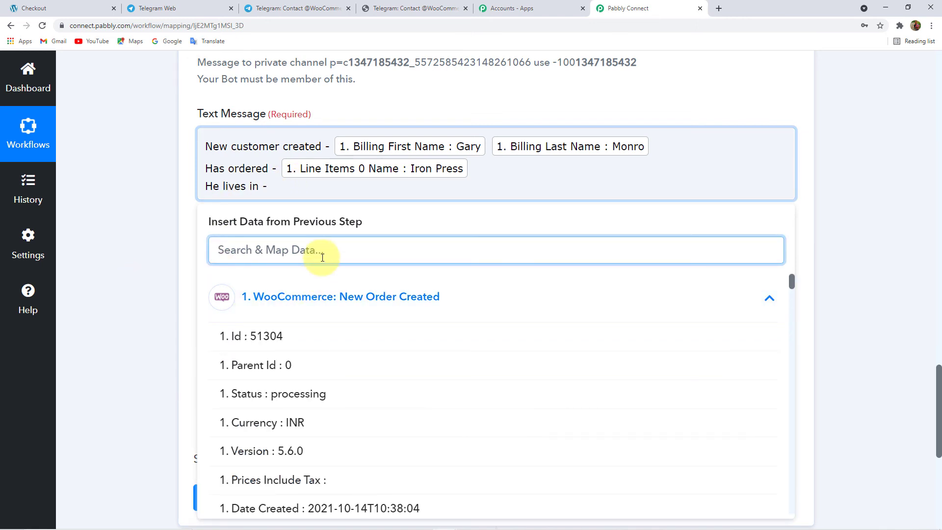
type("Add")
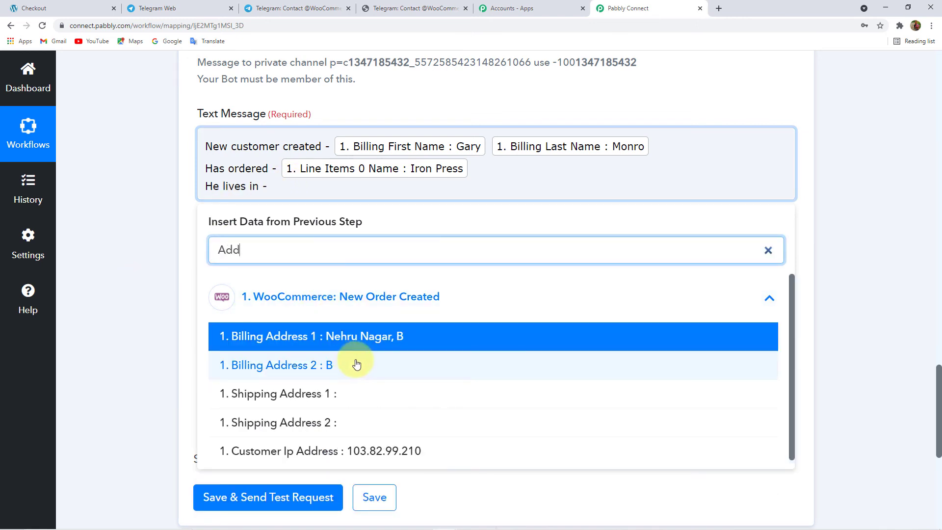
left_click(374, 340)
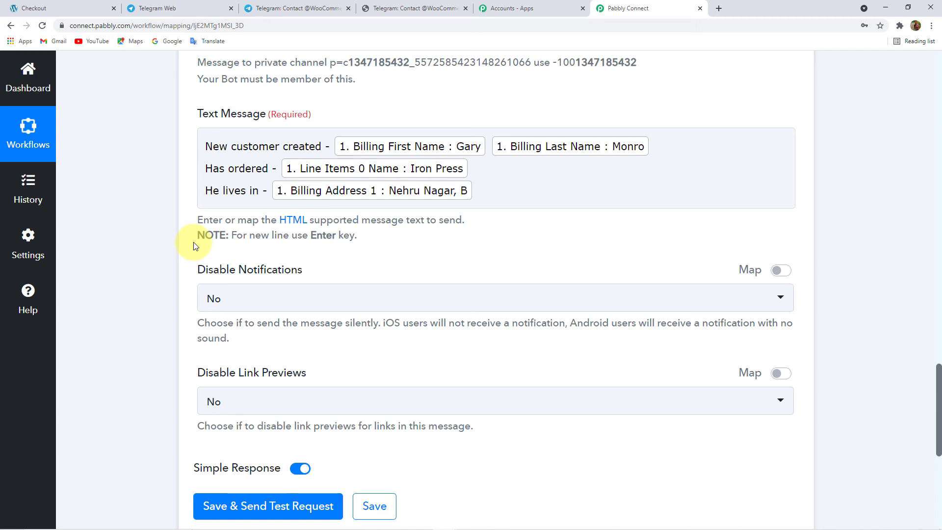
- Save & Send Test Request on the Telegram step and review the Ok response received
scroll(195, 245, "down", 3)
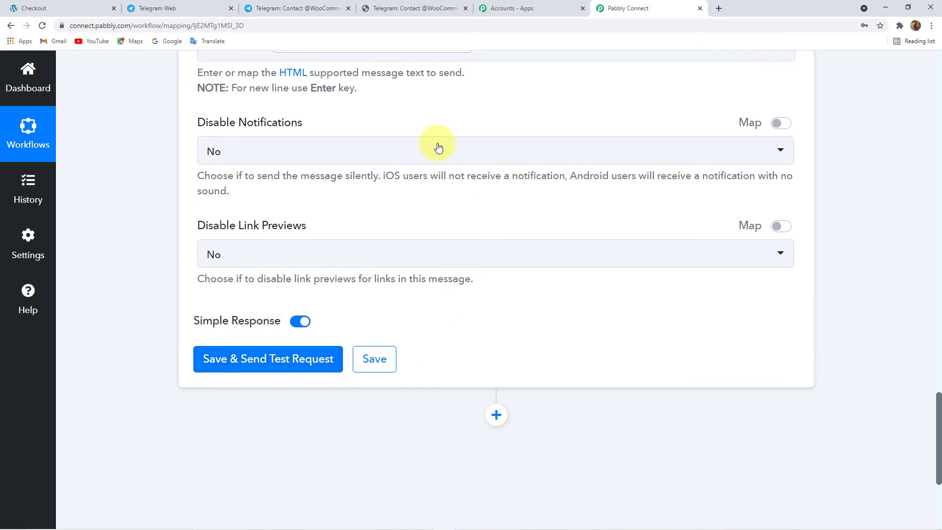
left_click(162, 7)
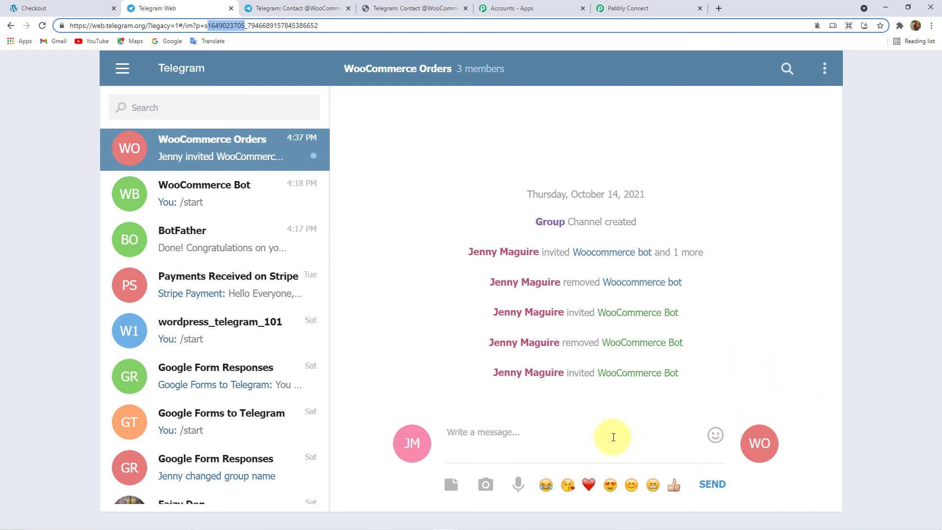
left_click(657, 10)
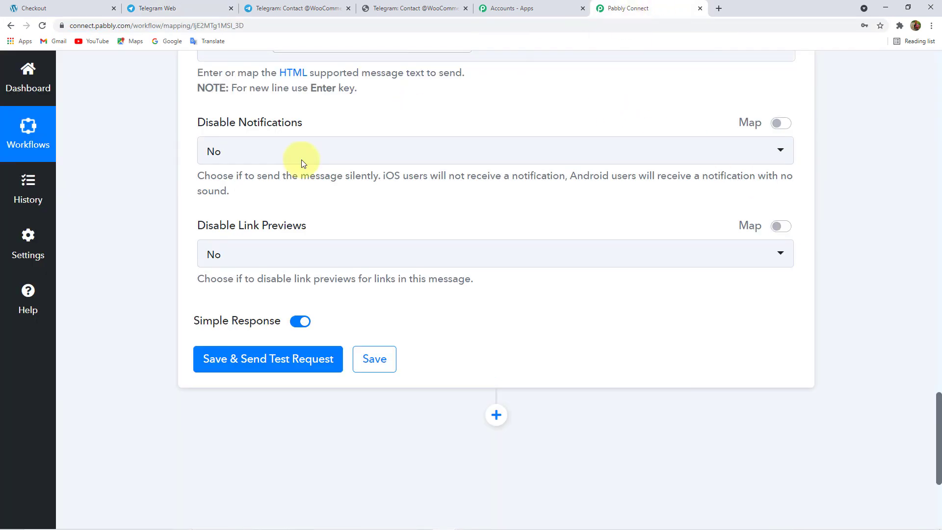
left_click(330, 358)
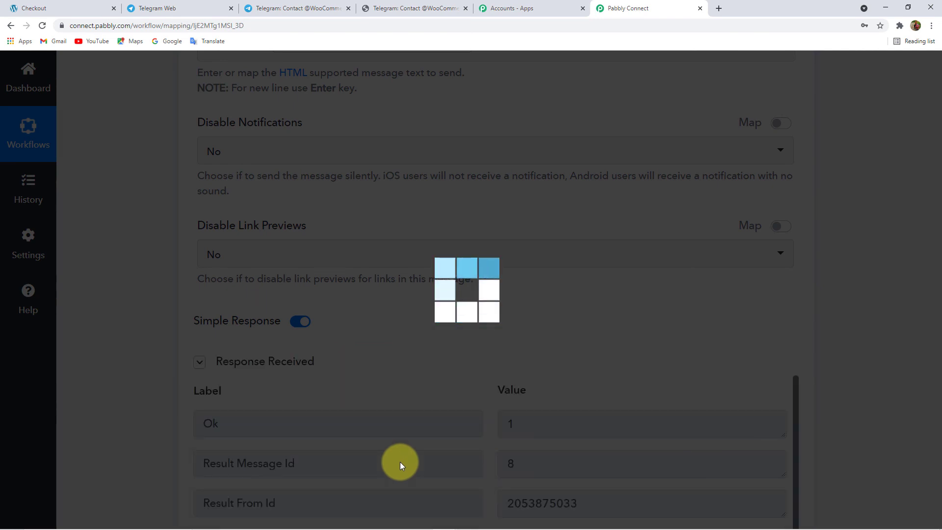
scroll(157, 363, "down", 2)
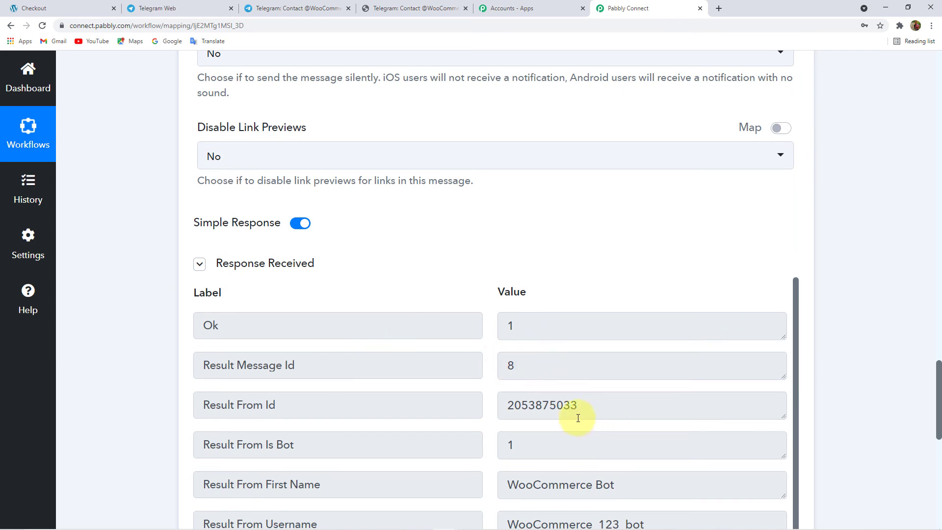
scroll(601, 411, "down", 2)
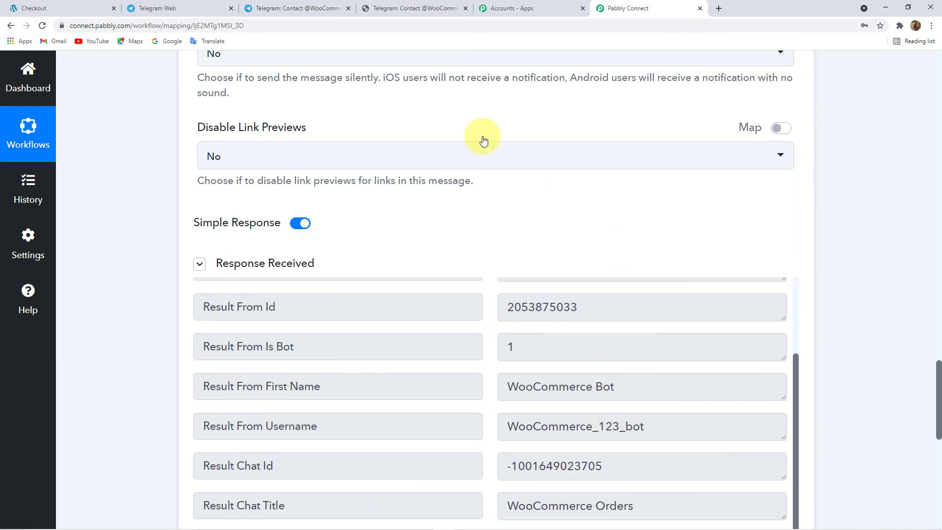
left_click(163, 11)
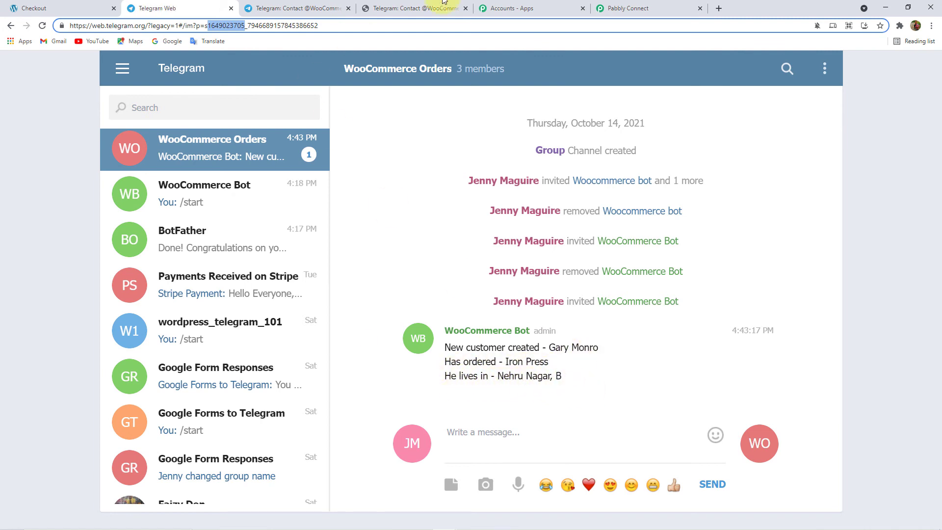
left_click(652, 8)
scroll(220, 324, "up", 2)
scroll(126, 267, "up", 15)
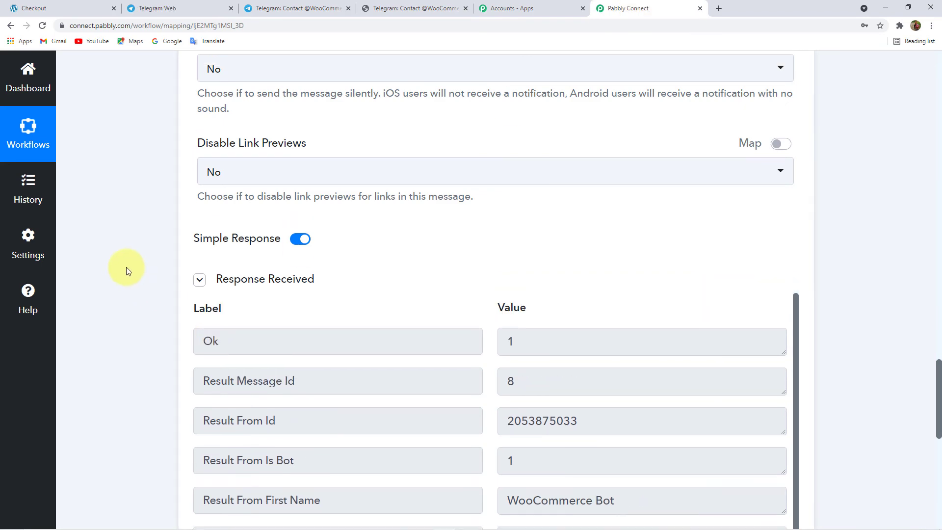
- Scroll to the top of the workflow to see the collapsed trigger and action cards
scroll(287, 304, "up", 15)
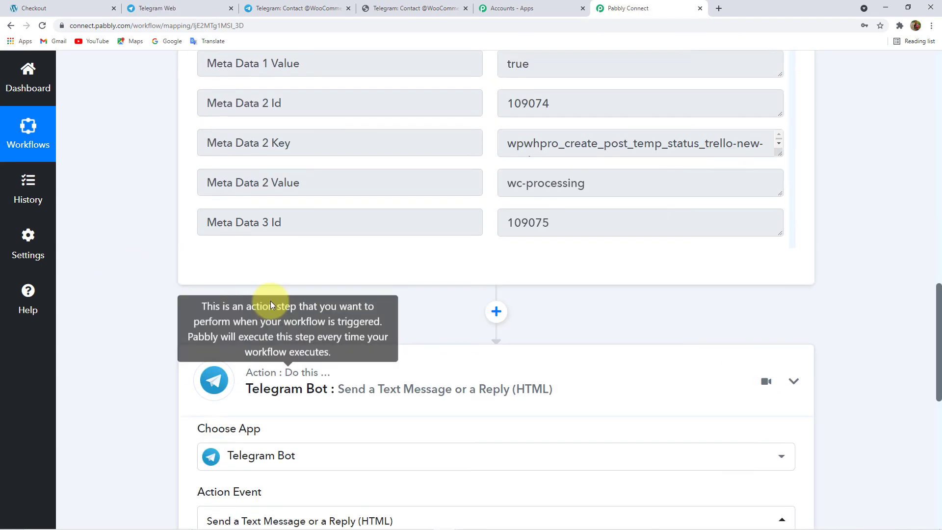
scroll(168, 299, "up", 1)
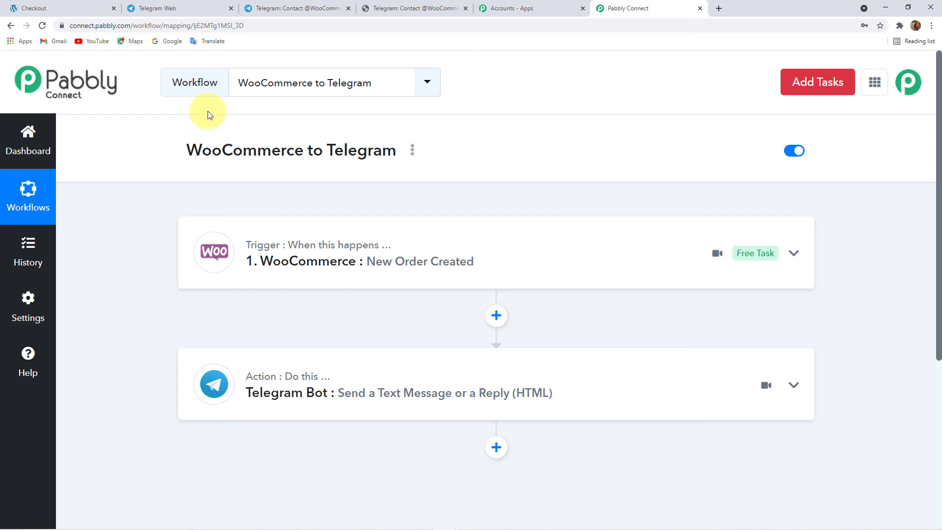
- Go from the order-received page via WordPress admin's Visit Store to the shop page
left_click(48, 7)
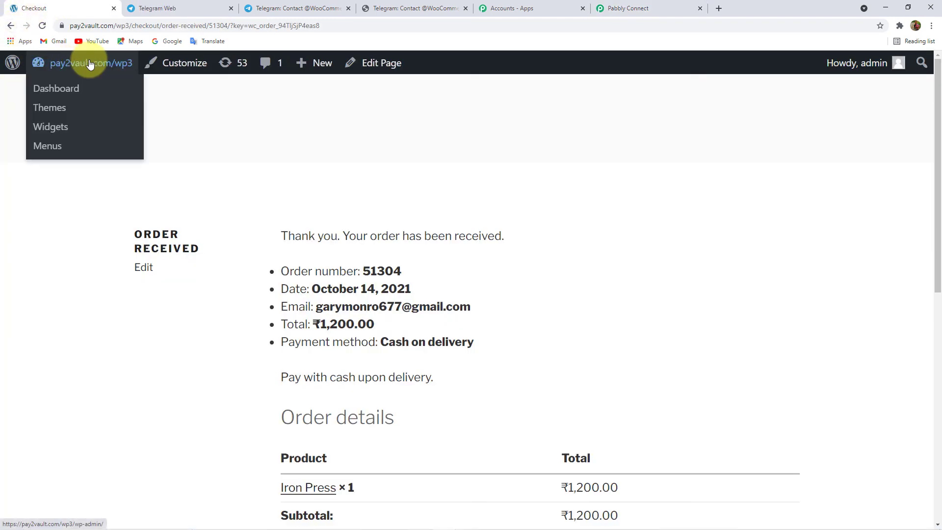
left_click(12, 63)
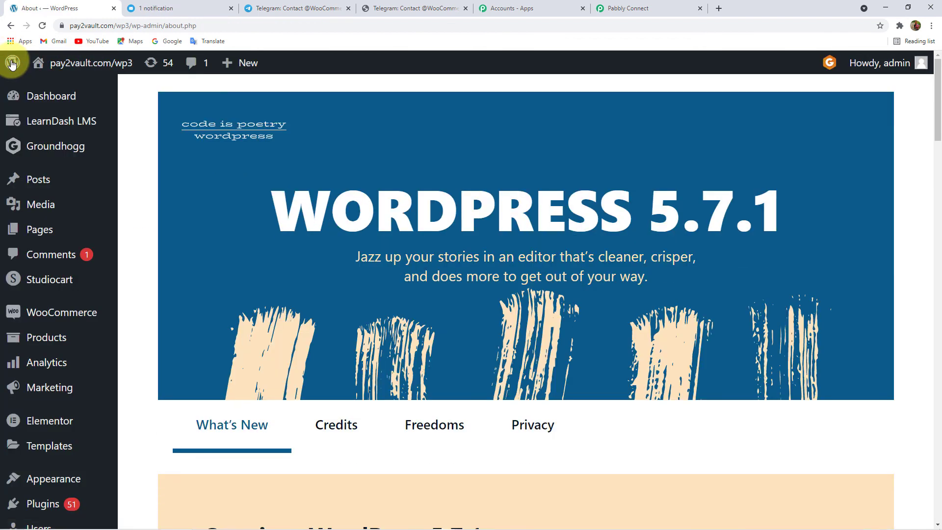
mouse_move(83, 64)
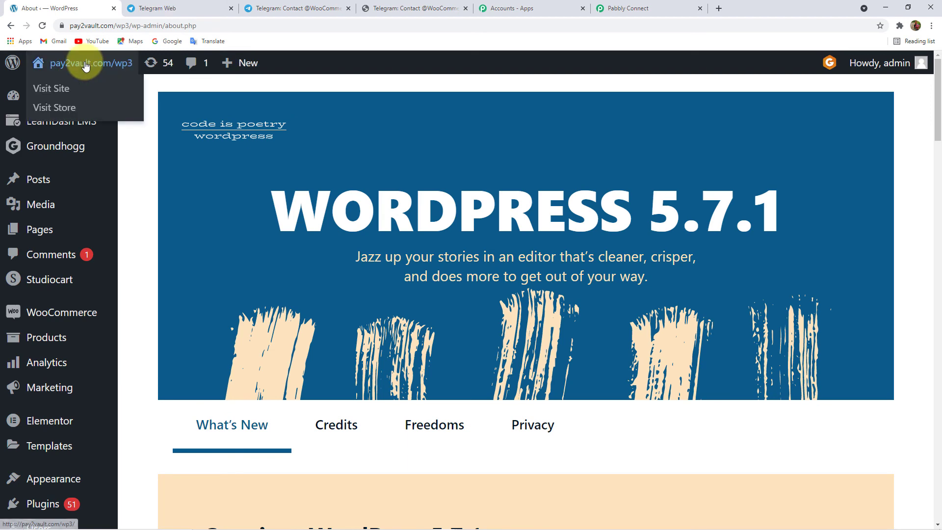
left_click(54, 109)
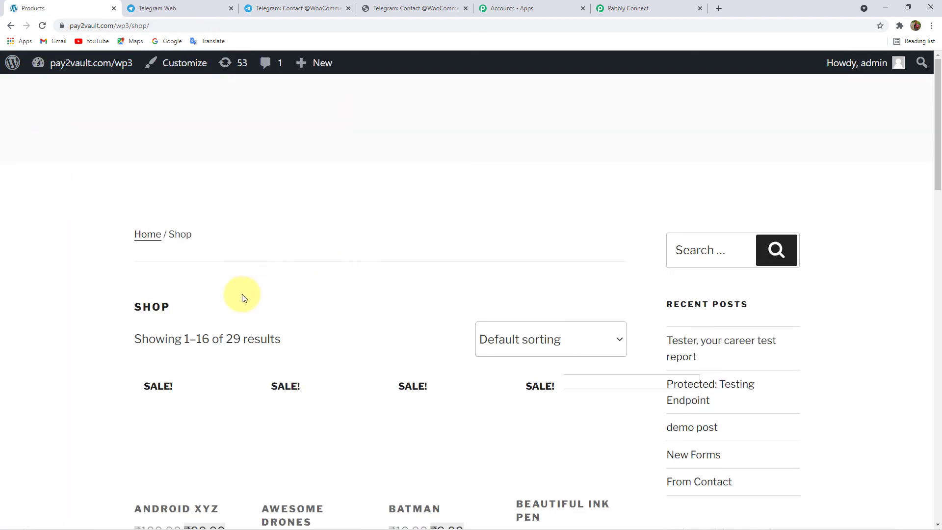
- Add the JBL Xtreme Portable Wireless Bluetooth Speaker (Black), ₹8,000.00, to the cart
scroll(251, 309, "down", 4)
scroll(255, 322, "down", 12)
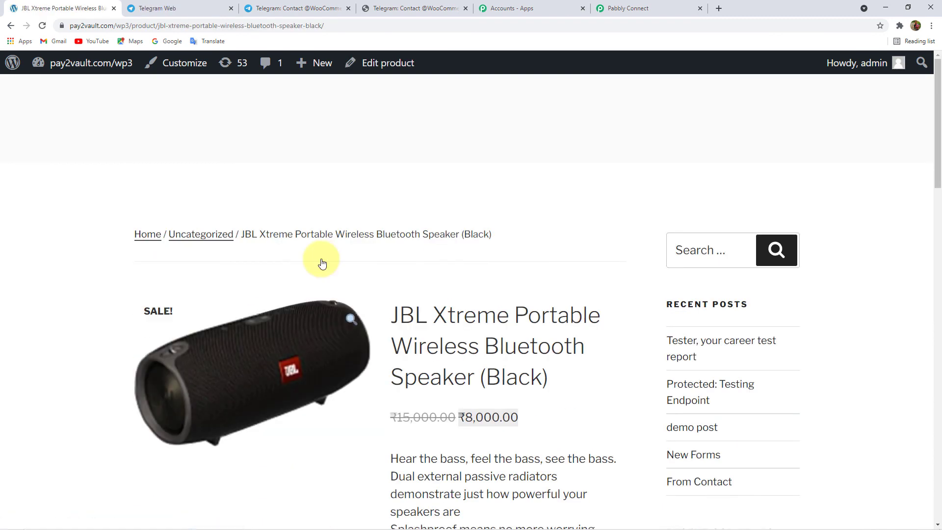
scroll(352, 281, "down", 8)
scroll(352, 282, "down", 2)
left_click(510, 282)
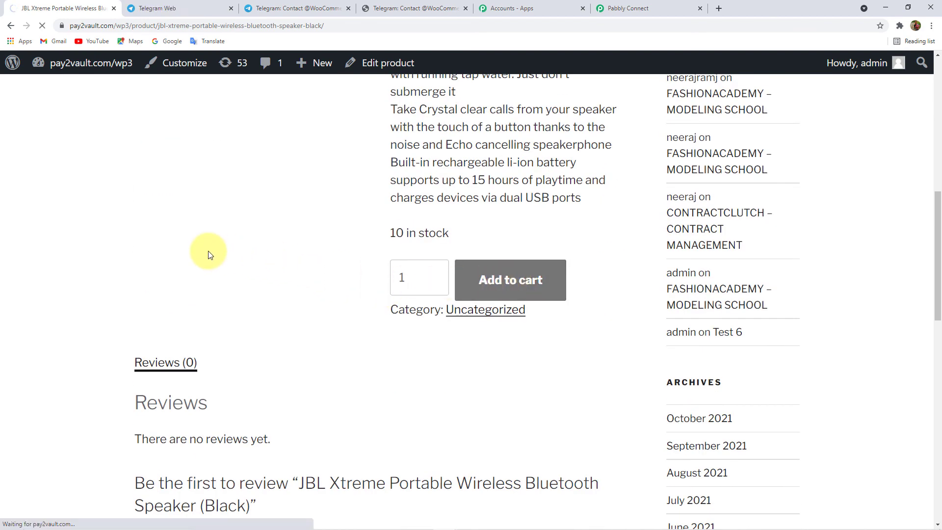
scroll(277, 308, "down", 4)
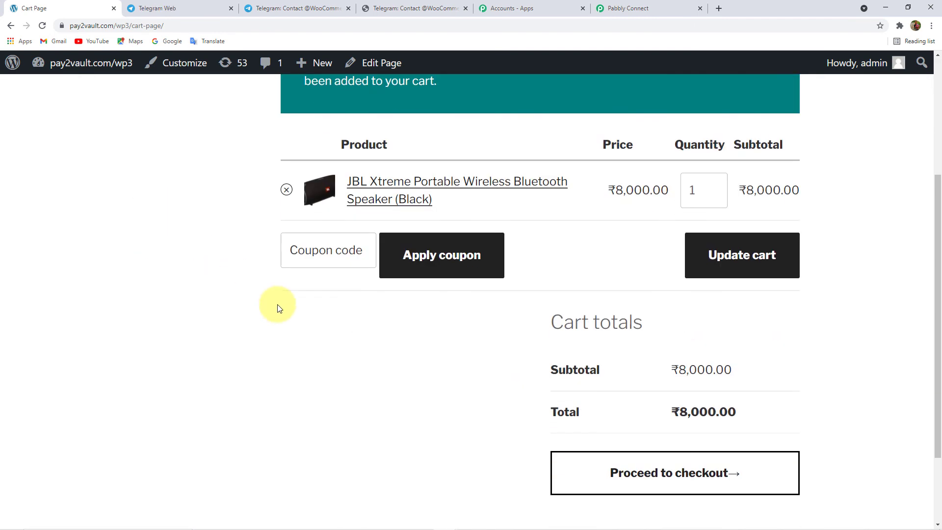
scroll(277, 308, "down", 2)
- Proceed to checkout and replace the billing first and last name with the new customer's
left_click(633, 368)
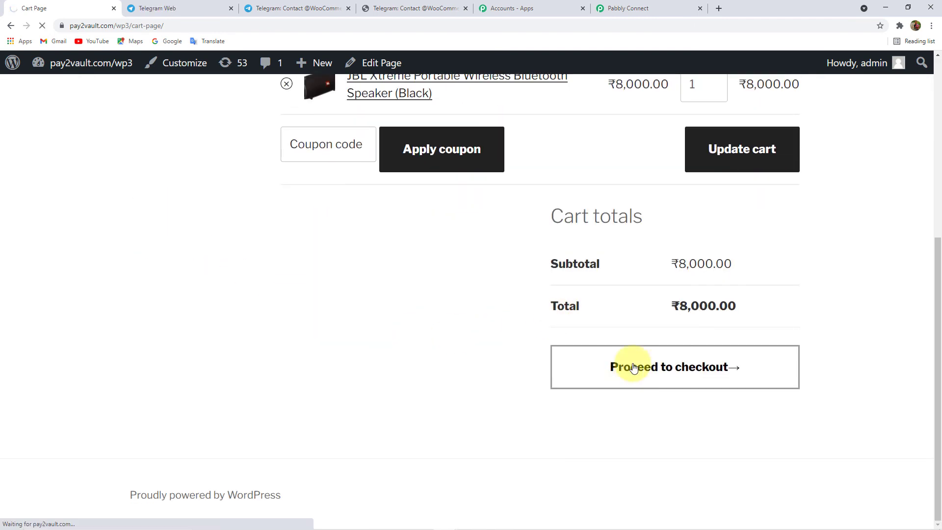
scroll(466, 311, "down", 4)
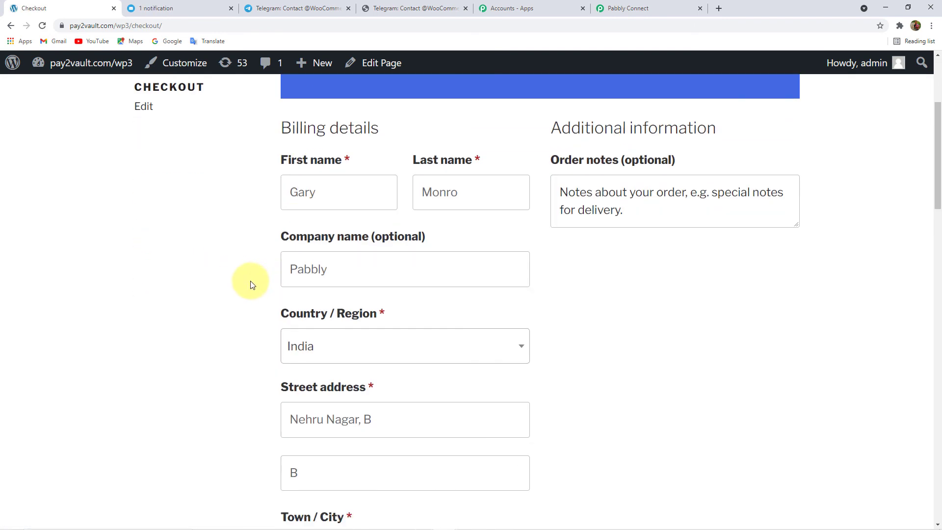
double_click(336, 194)
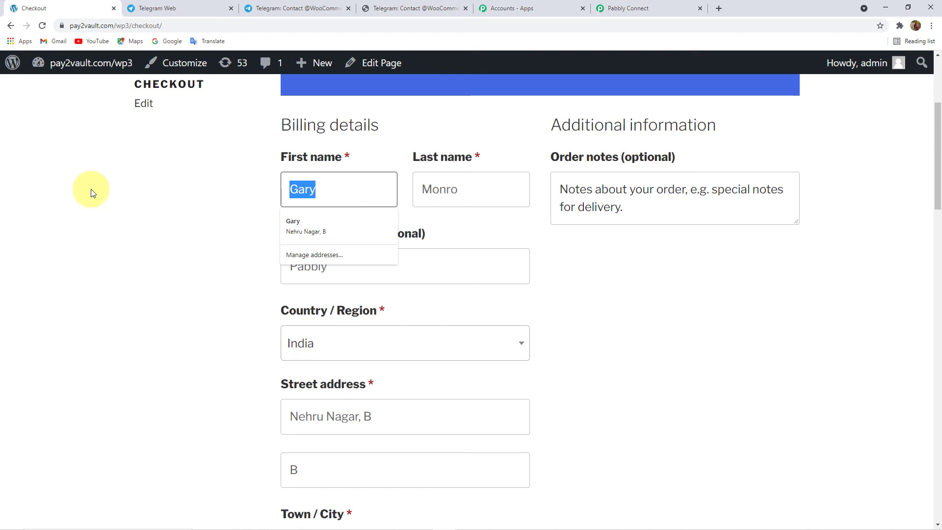
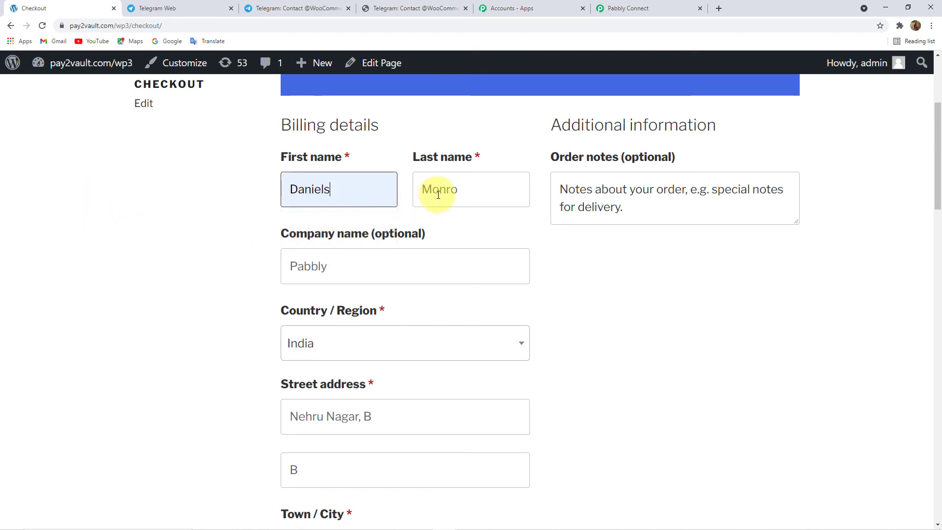
left_click(438, 194)
double_click(463, 198)
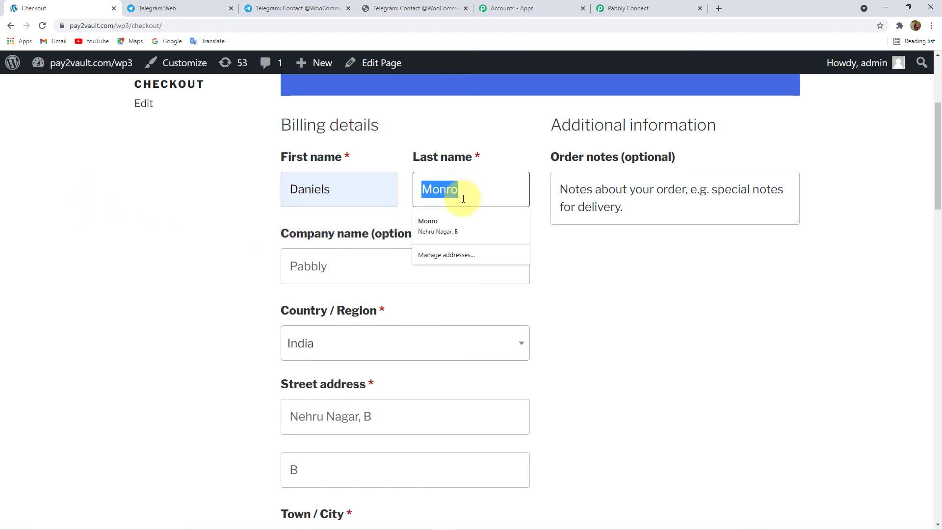
- Fill the billing fields from the saved Pabbly autofill entry
left_click(389, 261)
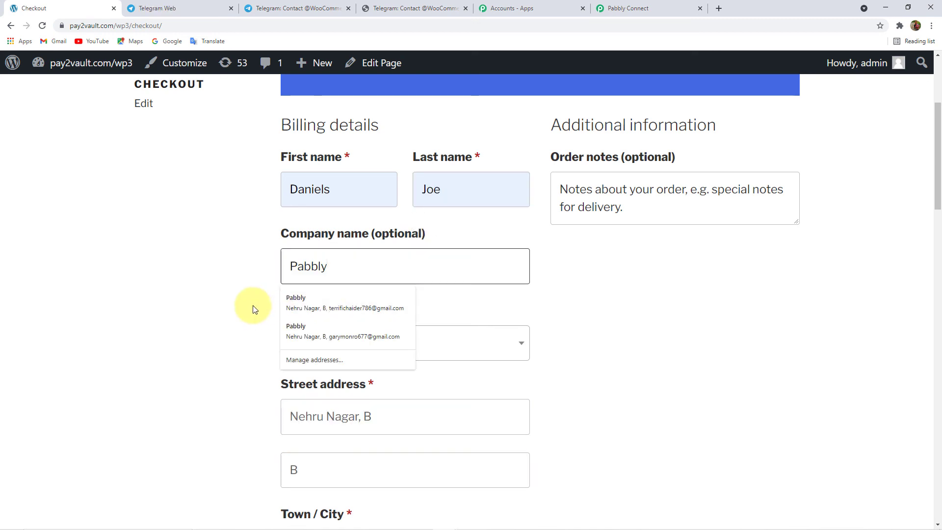
left_click(254, 309)
left_click(337, 267)
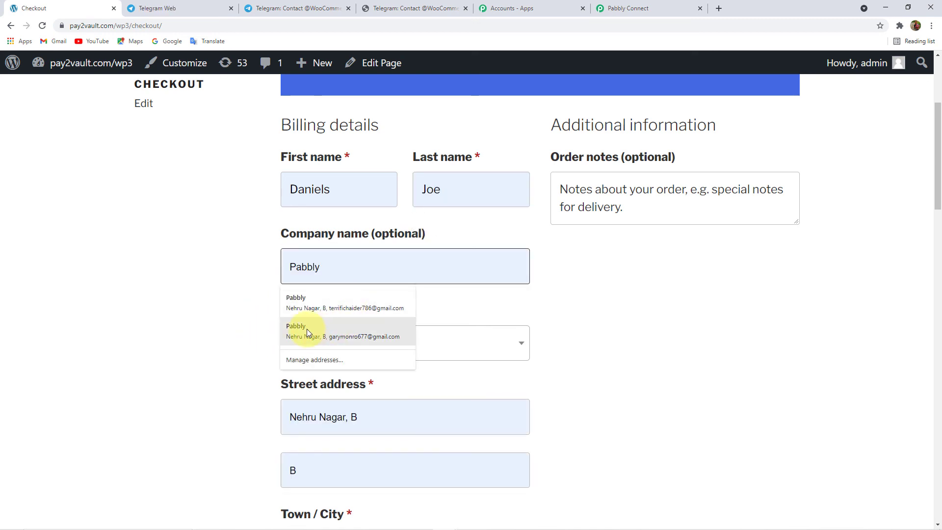
left_click(307, 329)
scroll(198, 310, "down", 7)
scroll(231, 295, "up", 8)
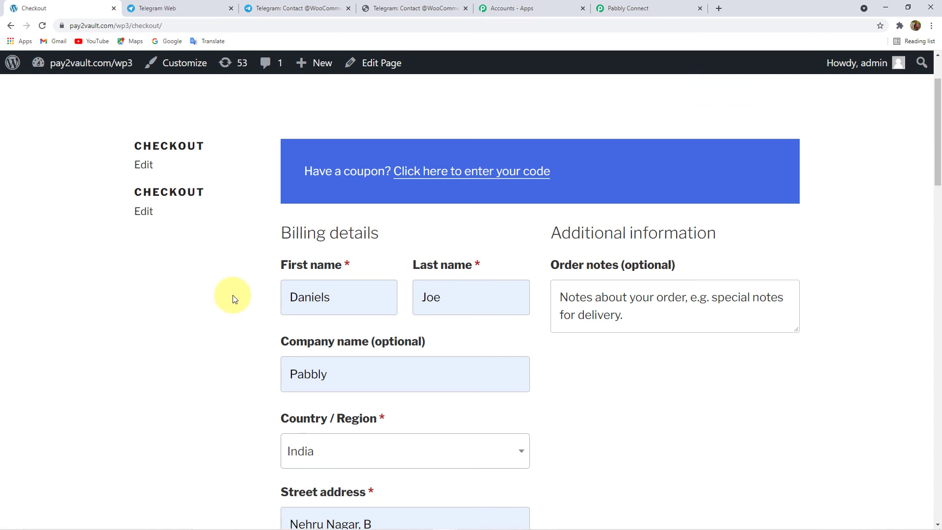
scroll(237, 315, "down", 5)
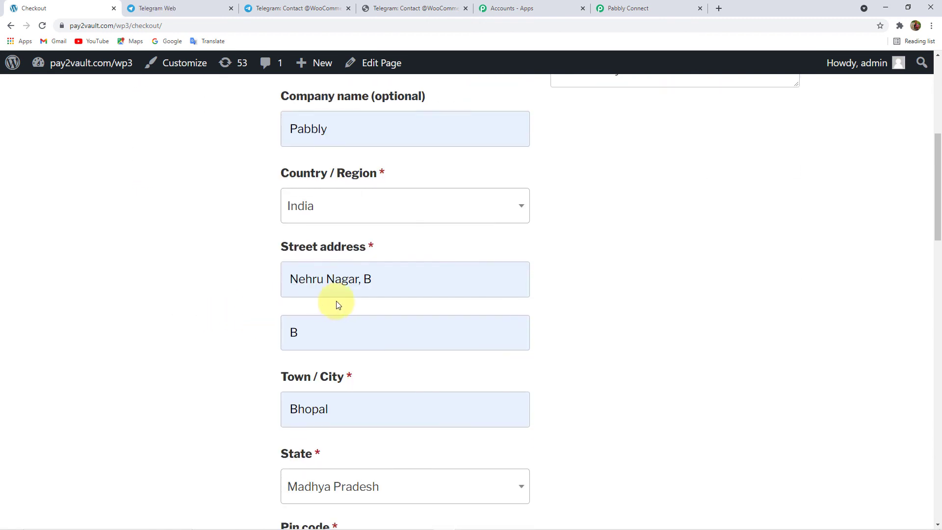
- Overwrite the street address and second address line with the new customer's address
left_click(377, 280)
left_click_drag(377, 280, 210, 286)
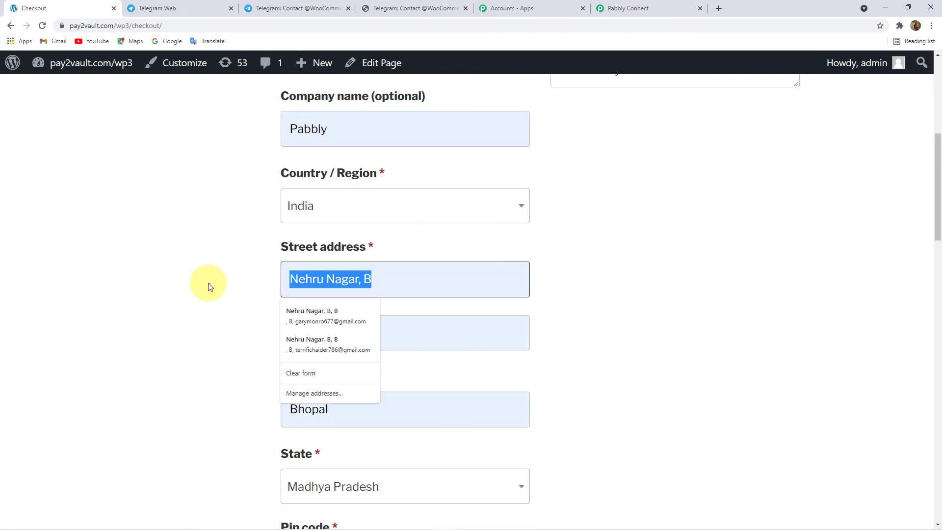
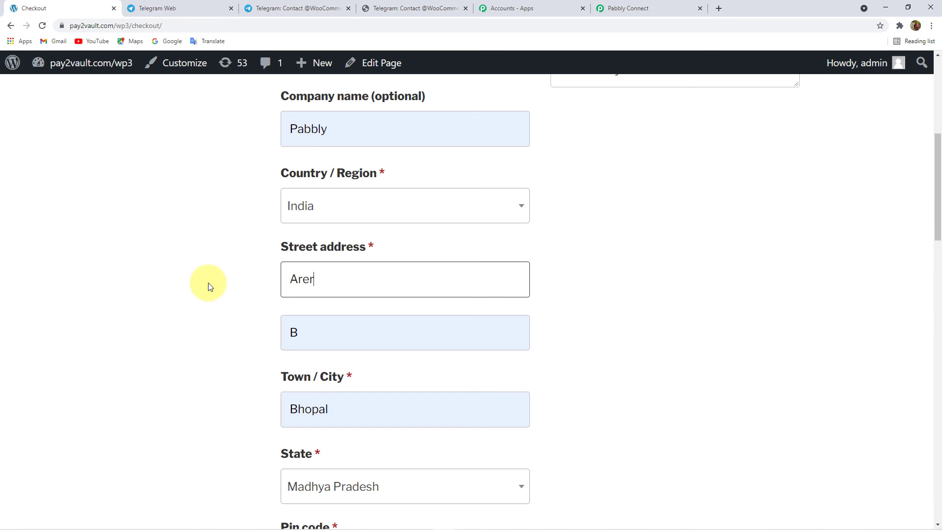
double_click(286, 331)
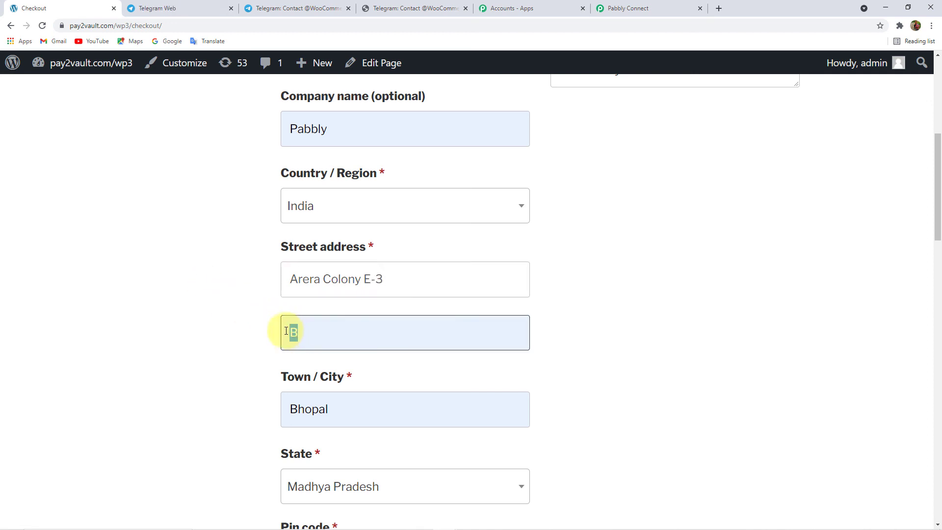
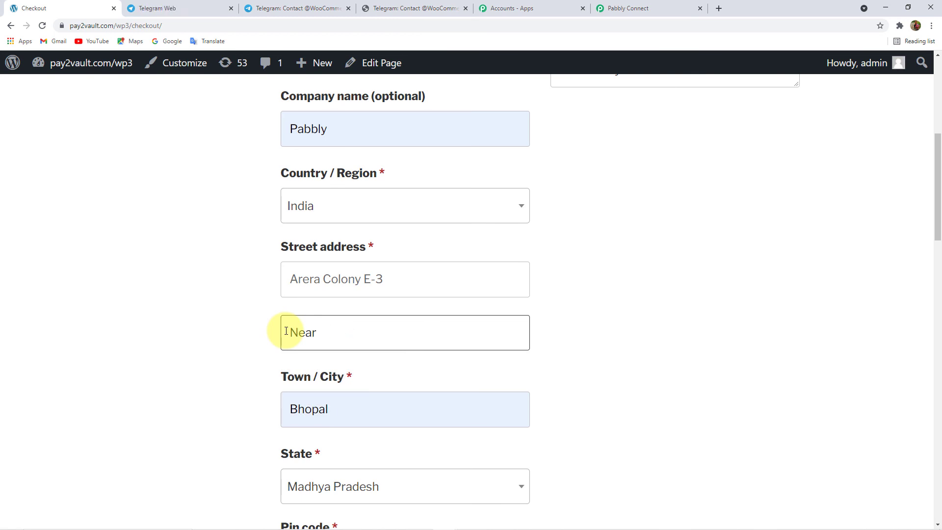
left_click(227, 316)
- Change the e-mail address to the new customer's and place the cash-on-delivery order
scroll(247, 316, "down", 7)
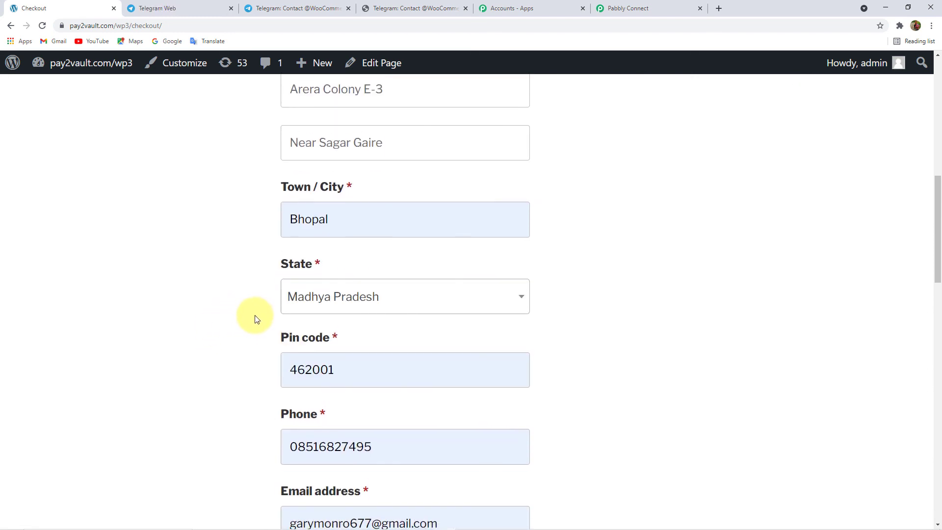
scroll(255, 316, "down", 3)
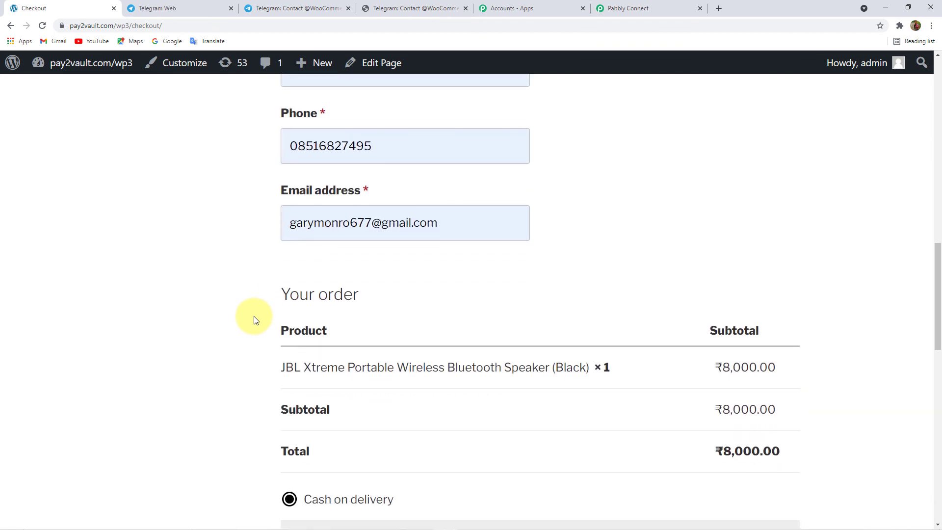
left_click(372, 224)
left_click_drag(350, 223, 224, 220)
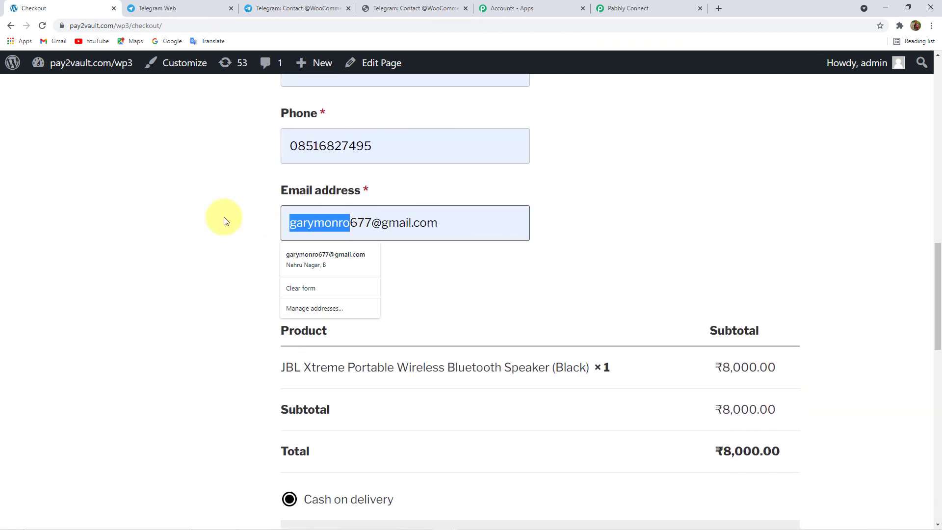
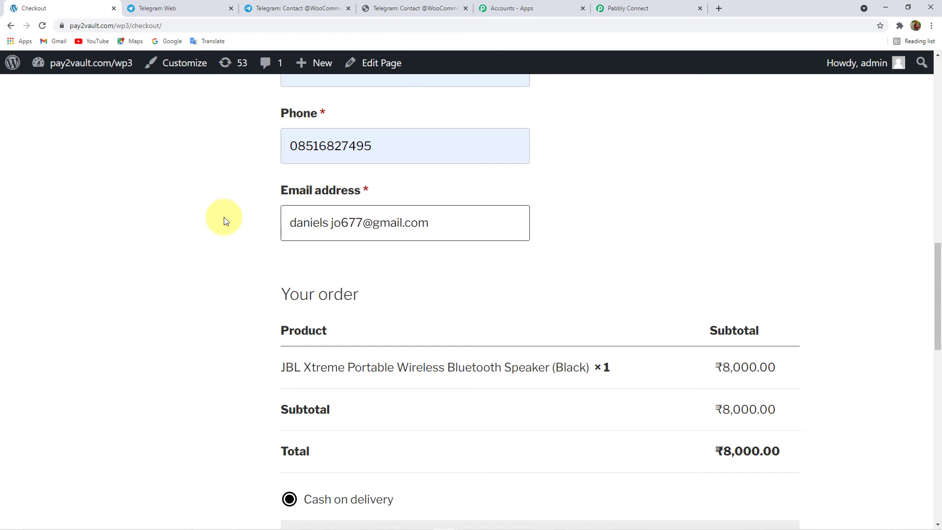
type("j")
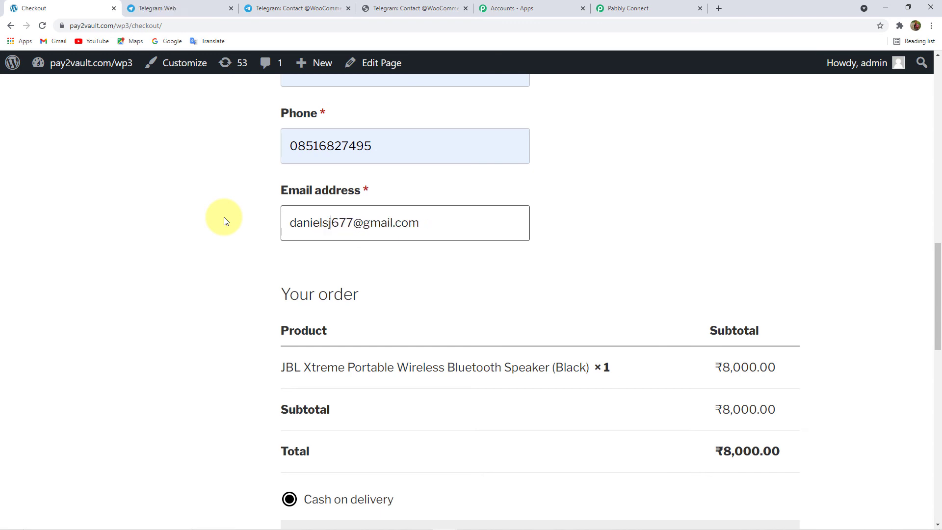
type("oe")
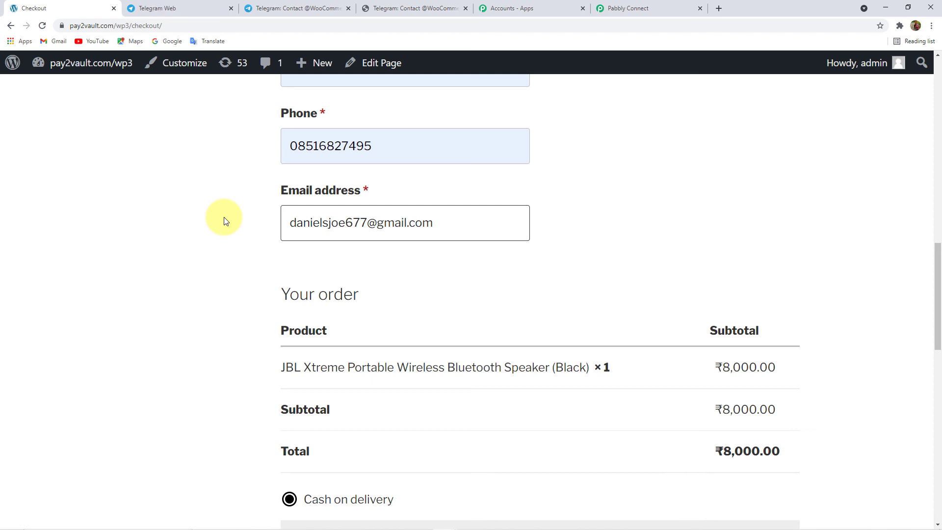
left_click_drag(346, 223, 367, 223)
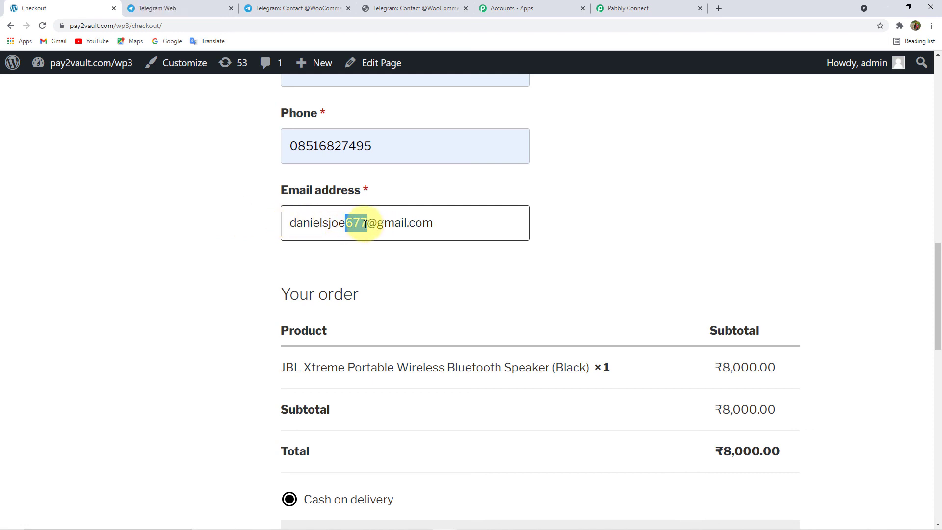
key("BackSpace")
type("090")
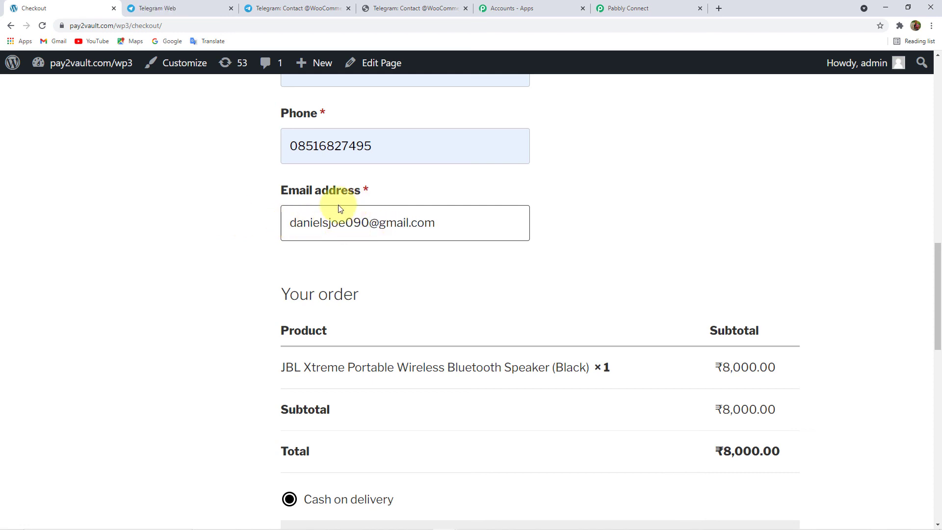
scroll(197, 250, "down", 6)
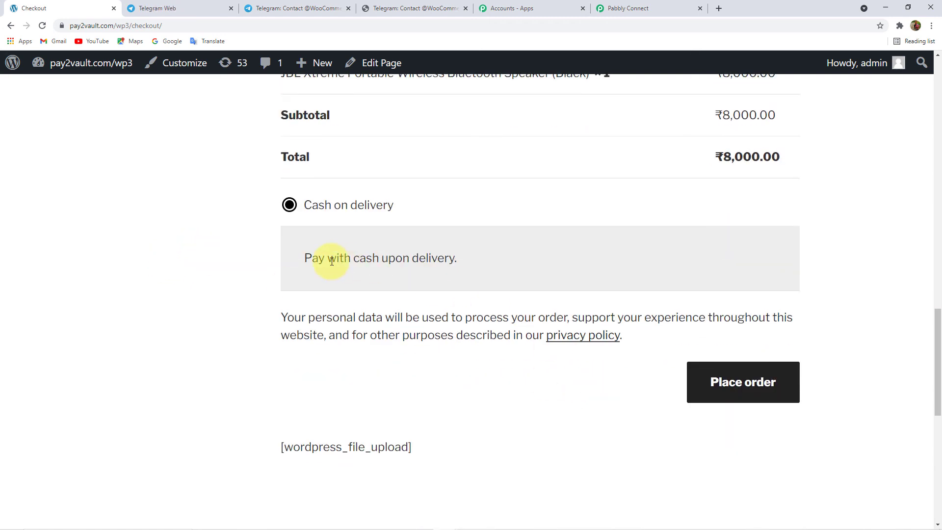
left_click(743, 381)
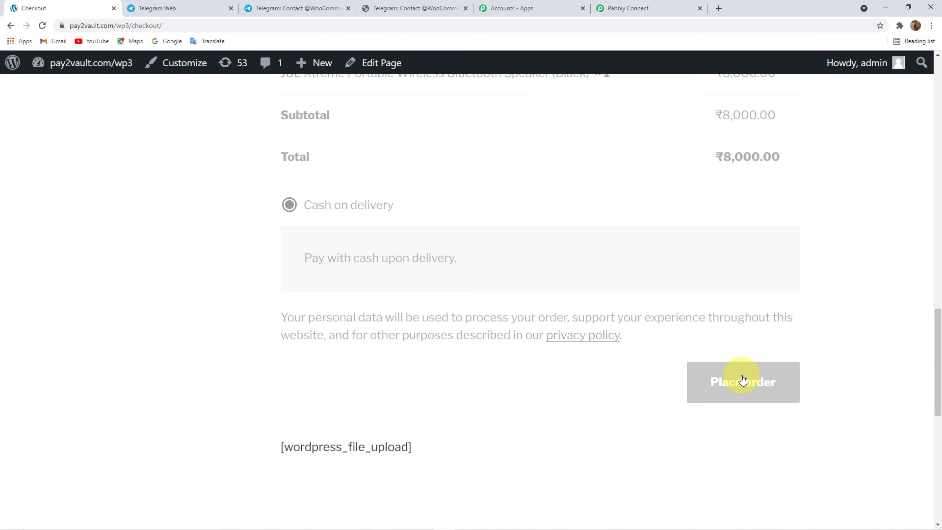
- Check the bot's JBL speaker order message in the WooCommerce Orders group, then return to Pabbly
left_click(199, 10)
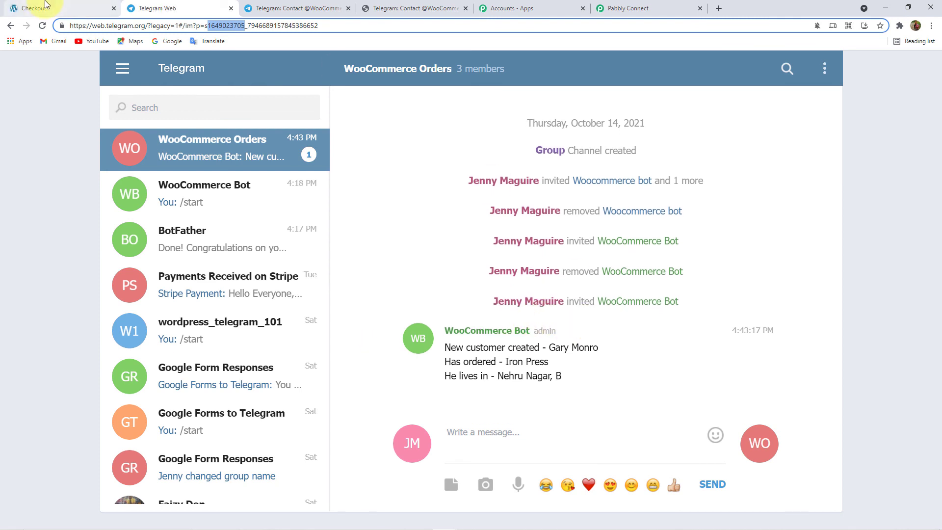
left_click(45, 5)
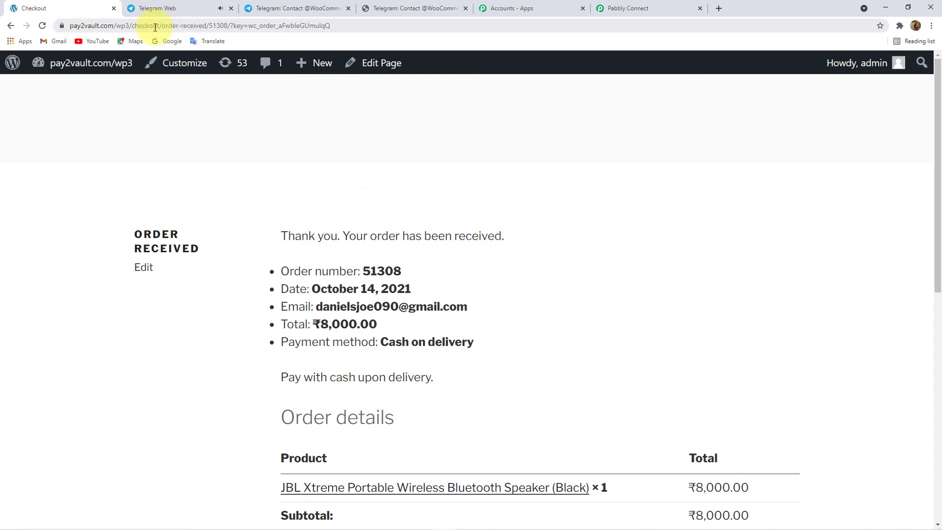
left_click(167, 10)
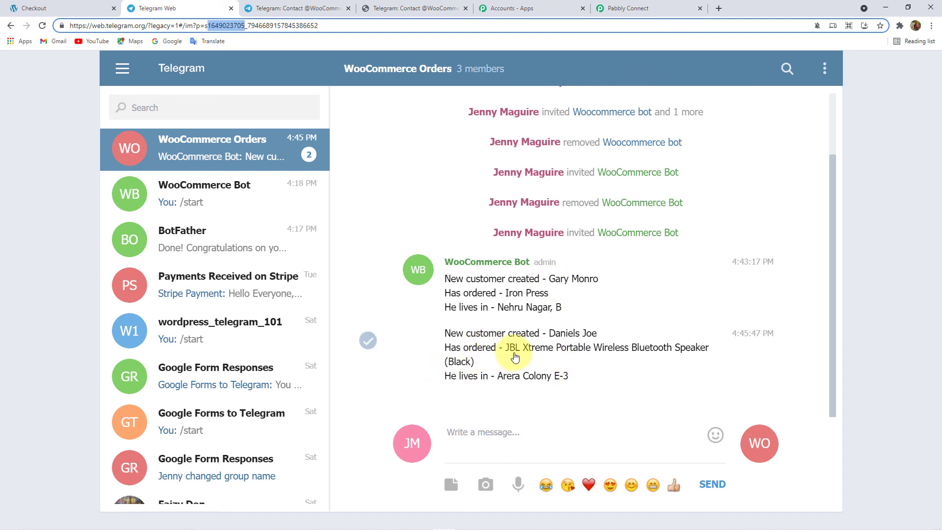
left_click(620, 8)
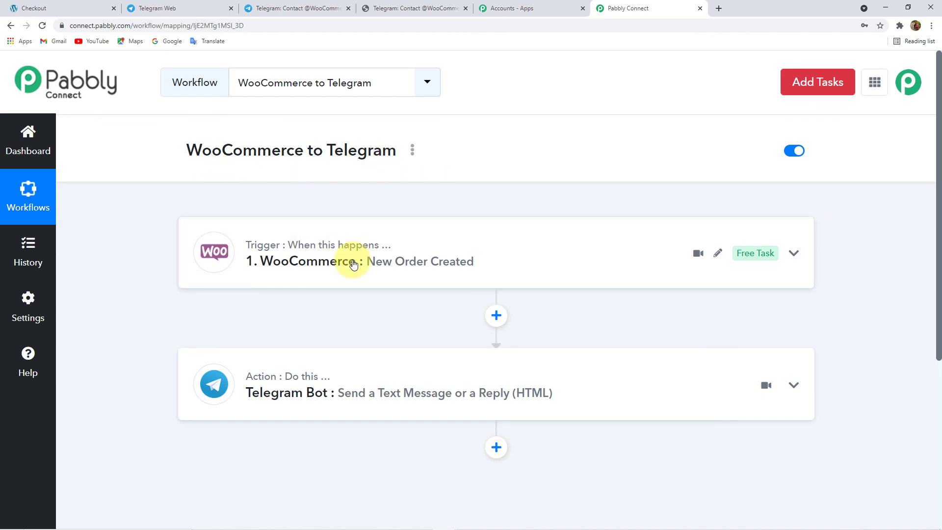
left_click(295, 7)
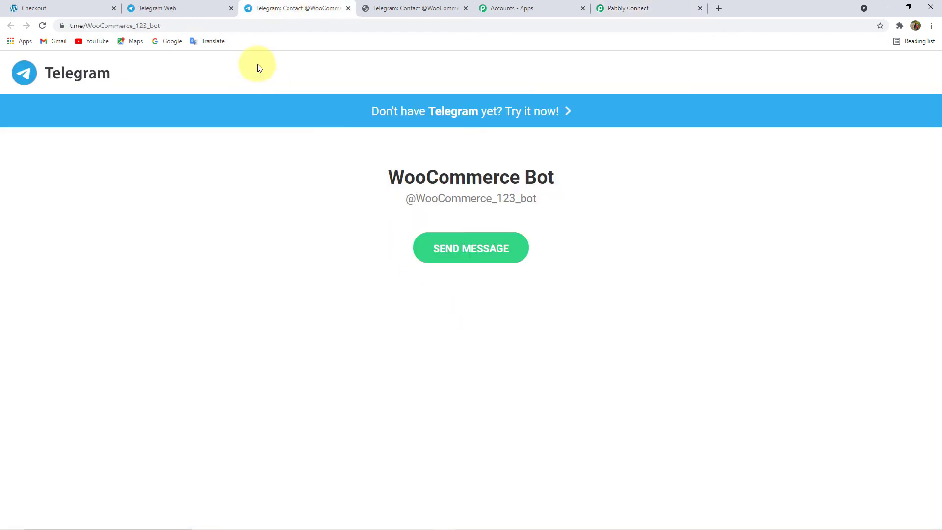
left_click(196, 9)
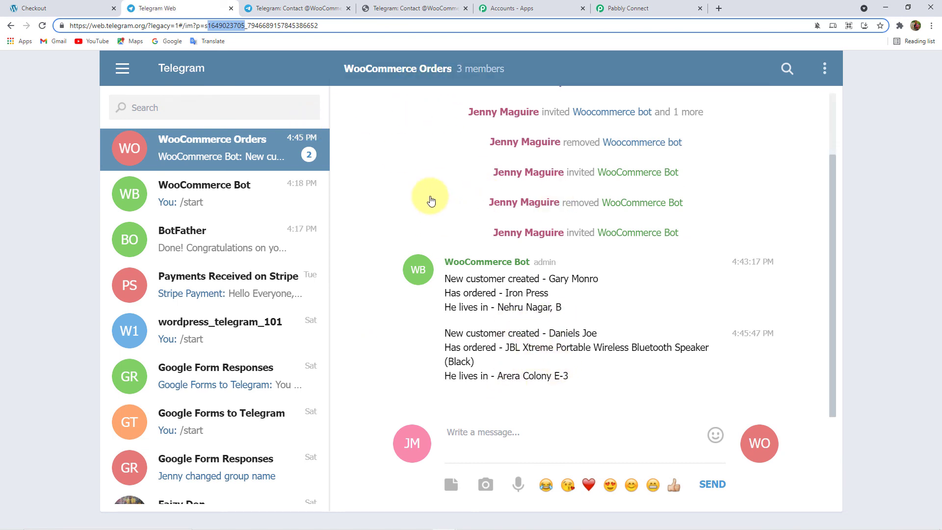
left_click(598, 3)
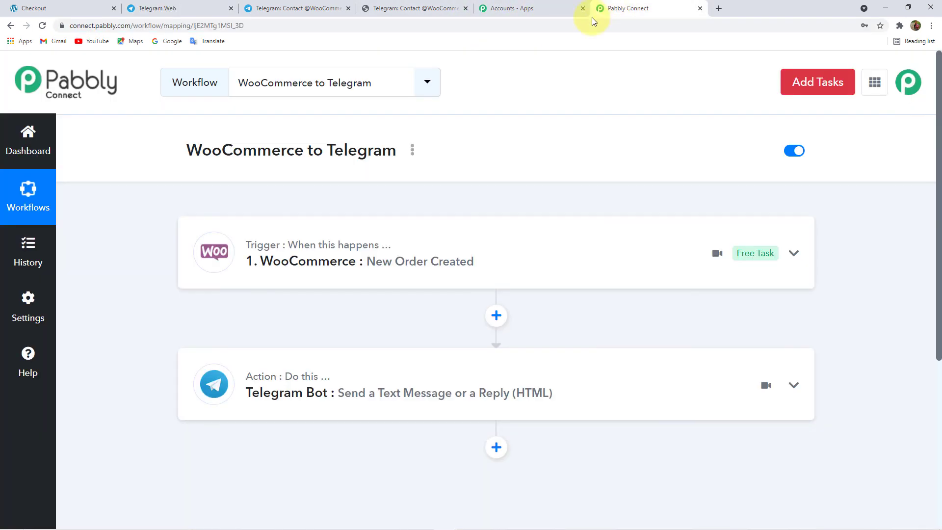